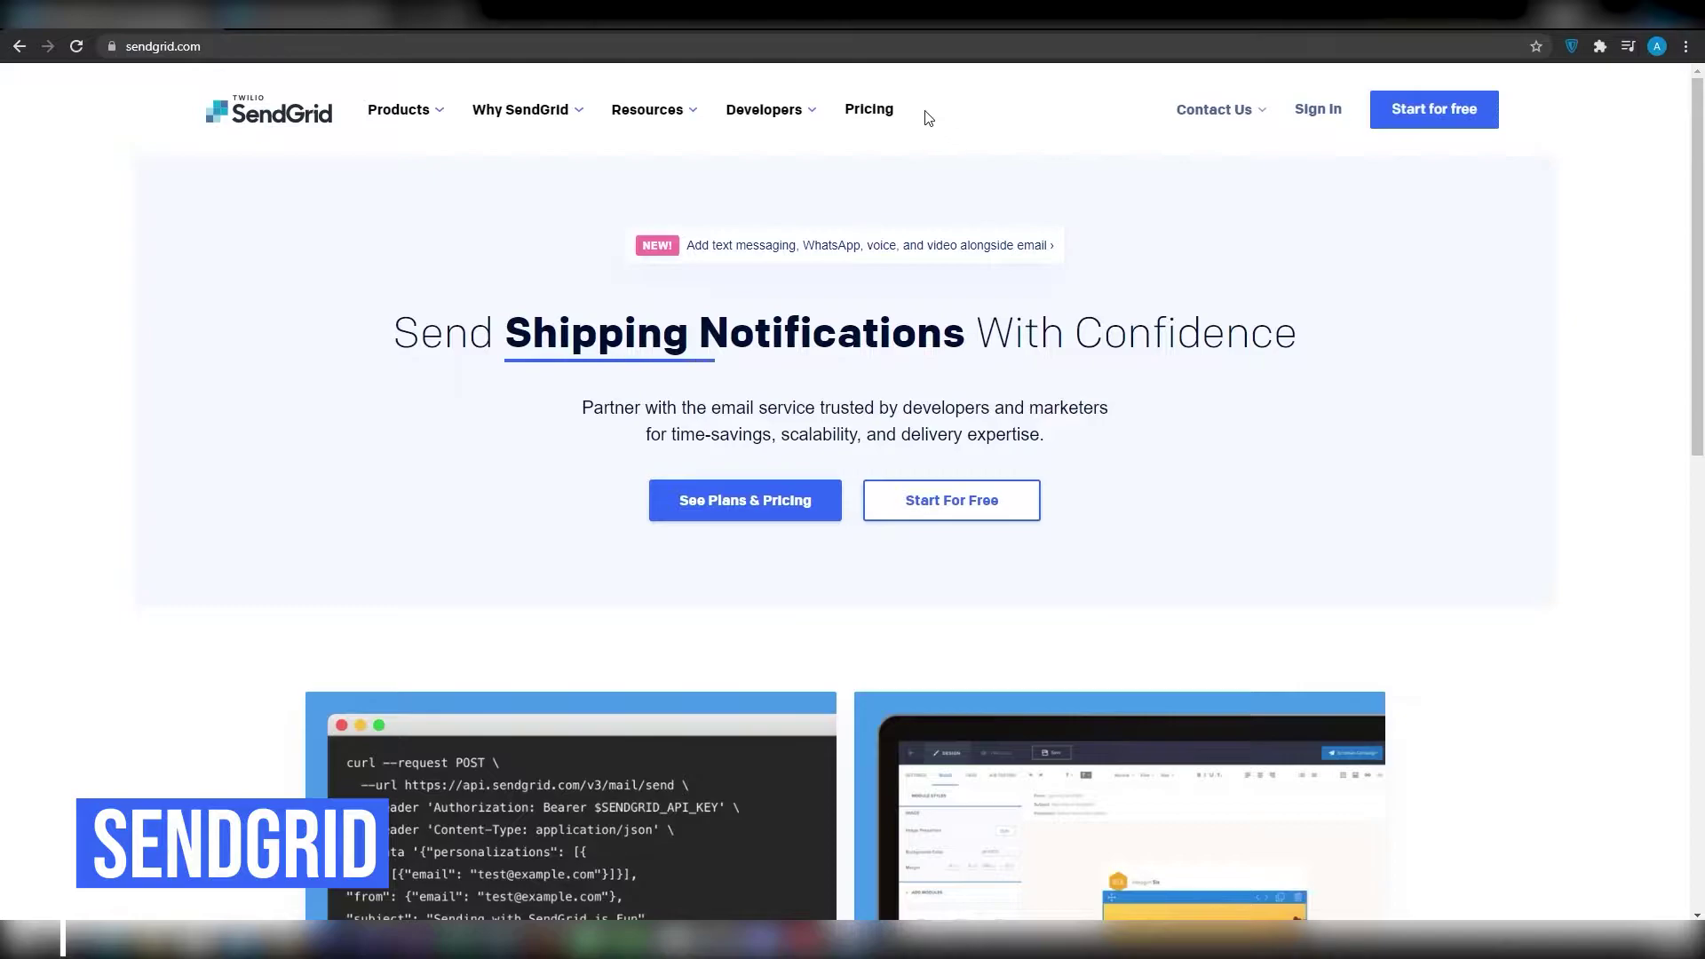
# - Start signing up for a free SendGrid account from the homepage
pyautogui.click(936, 507)
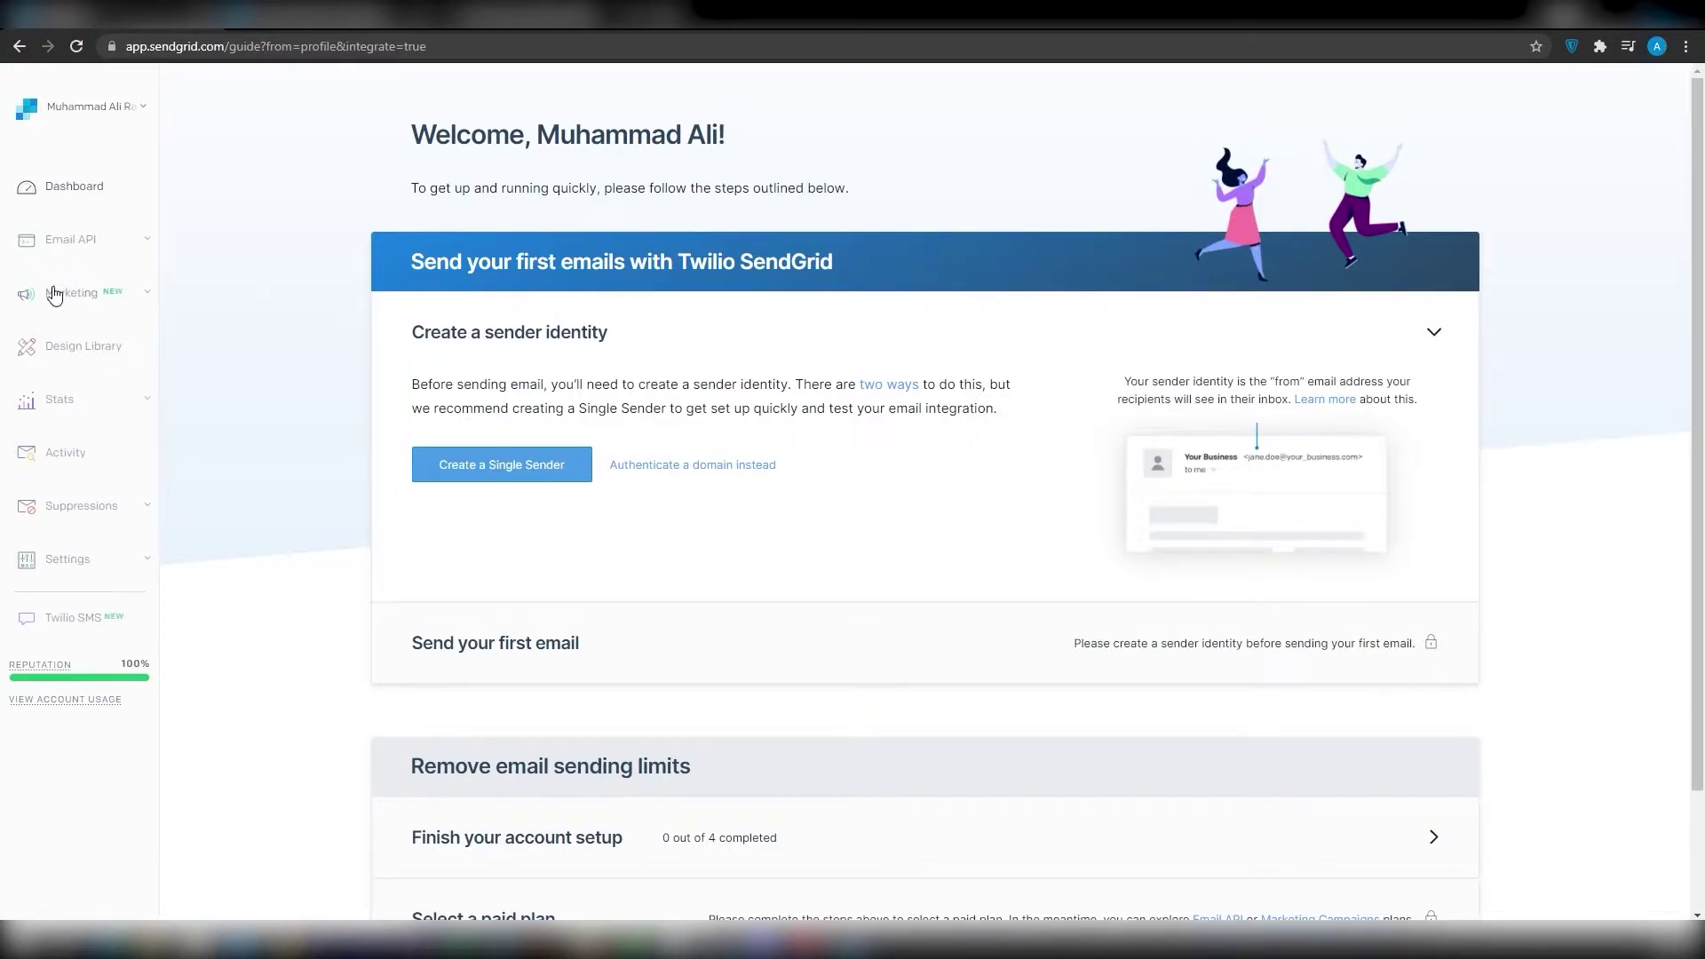
# - Choose Create a Single Sender under the welcome guide's sender identity section
pyautogui.scroll(-2, 648, 382)
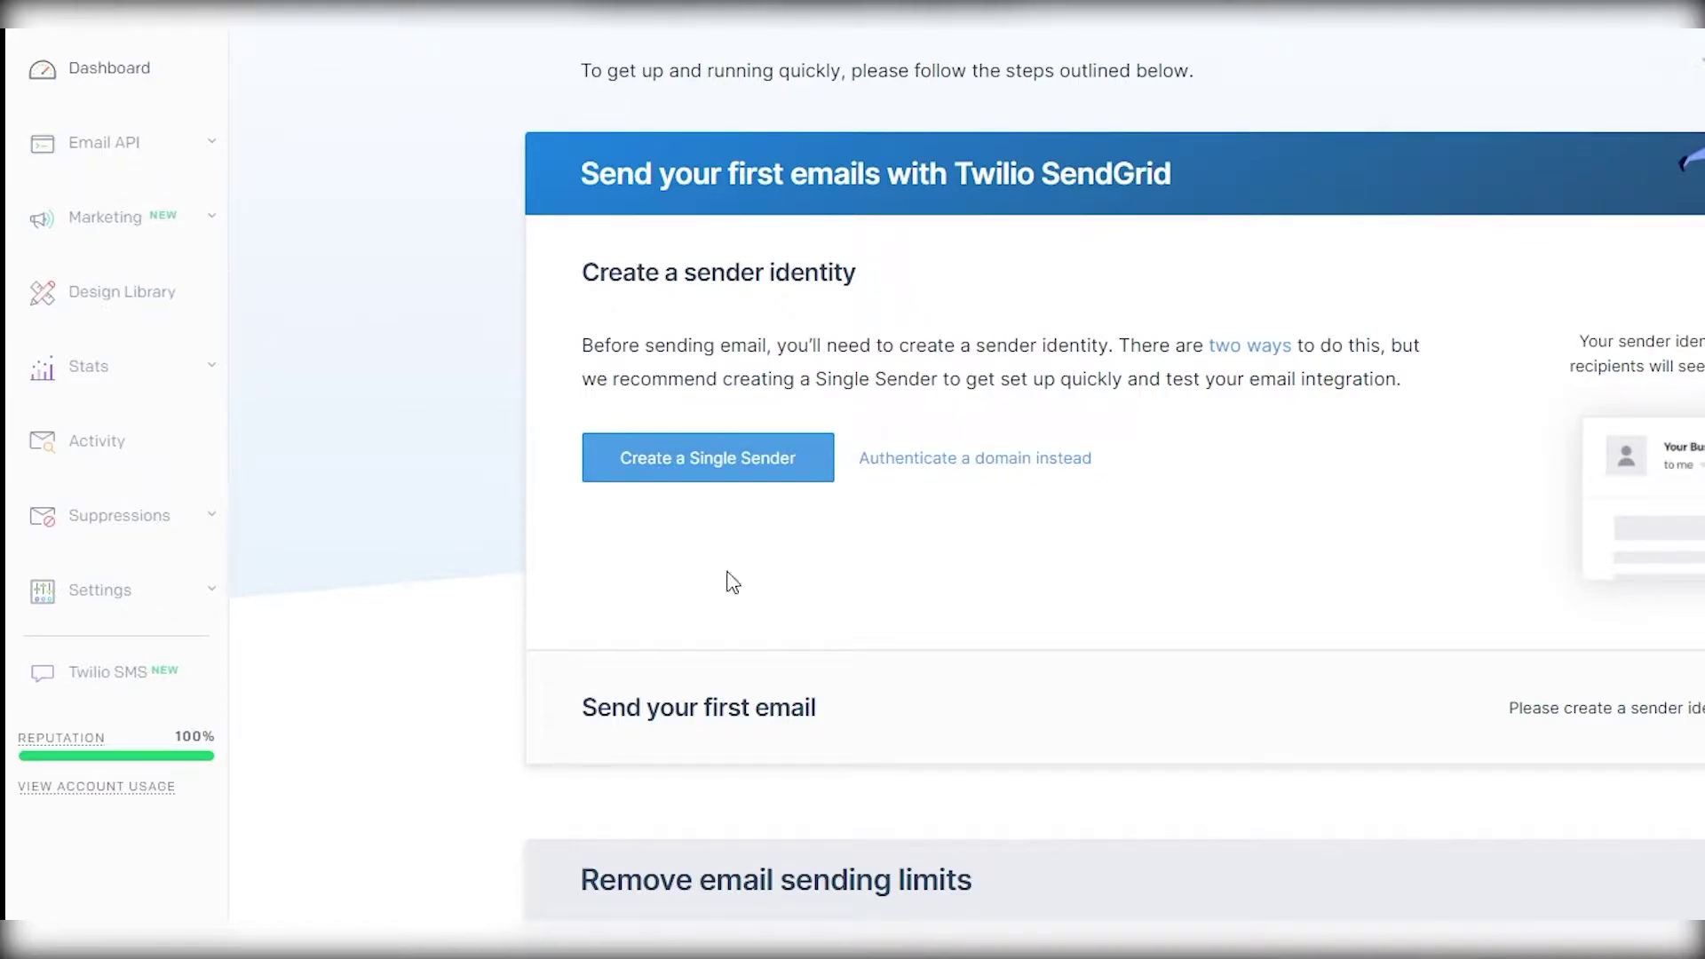
pyautogui.scroll(-2, 1111, 817)
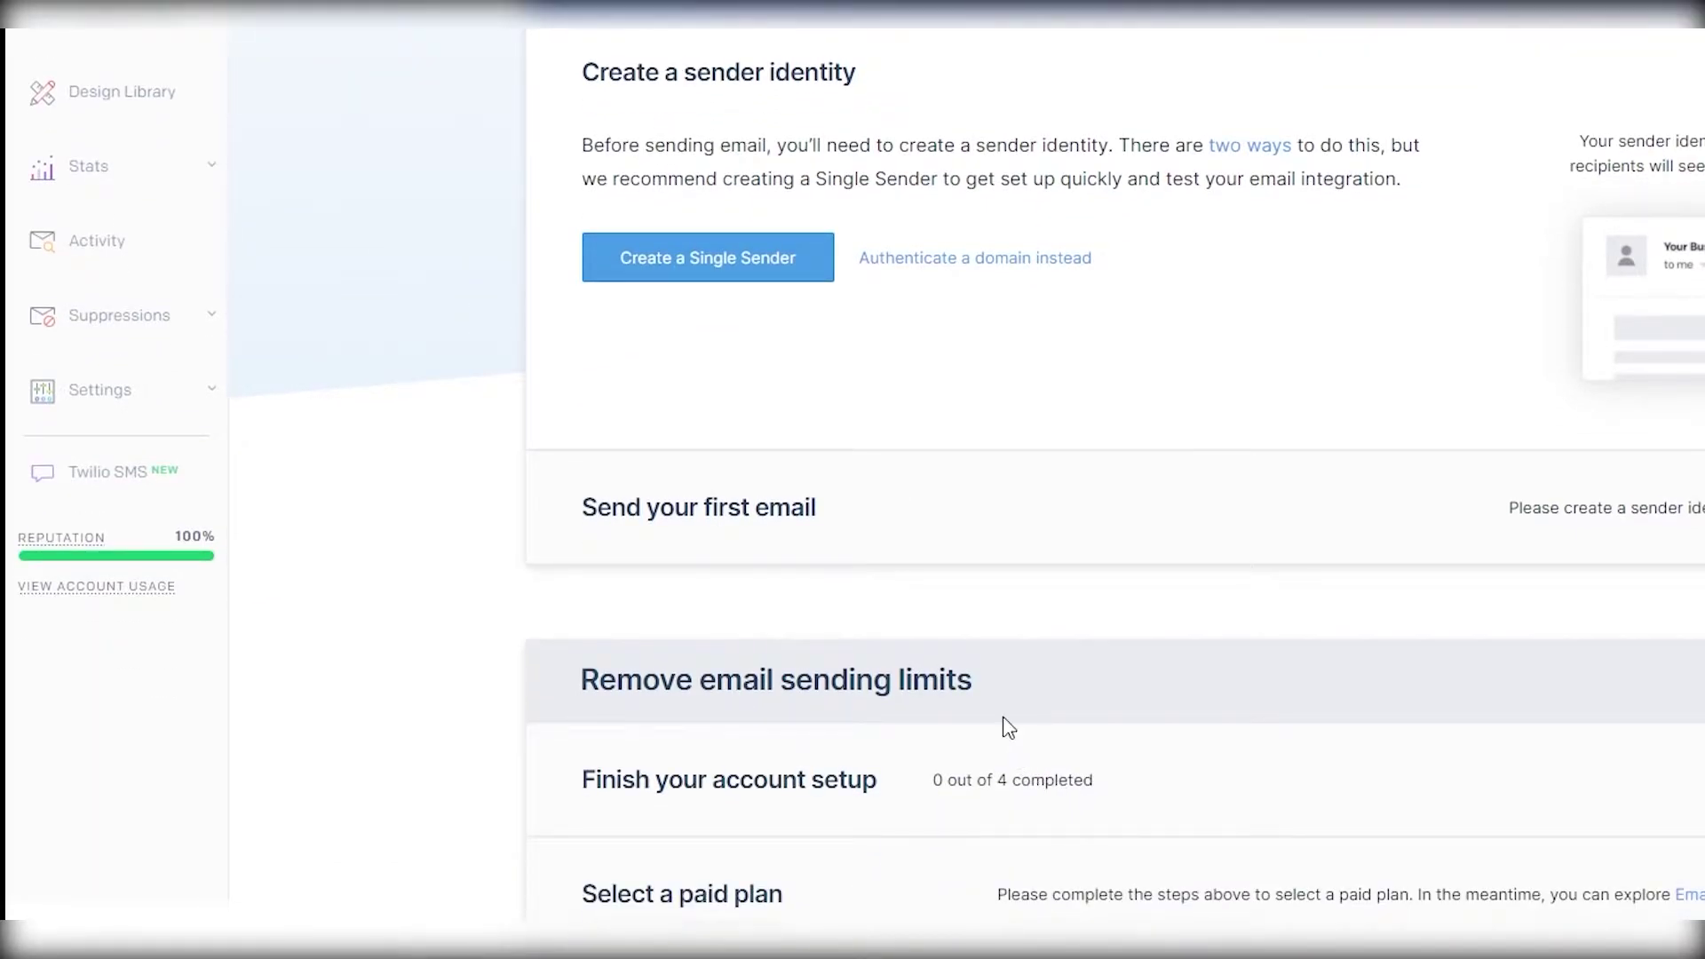
pyautogui.scroll(1, 1006, 718)
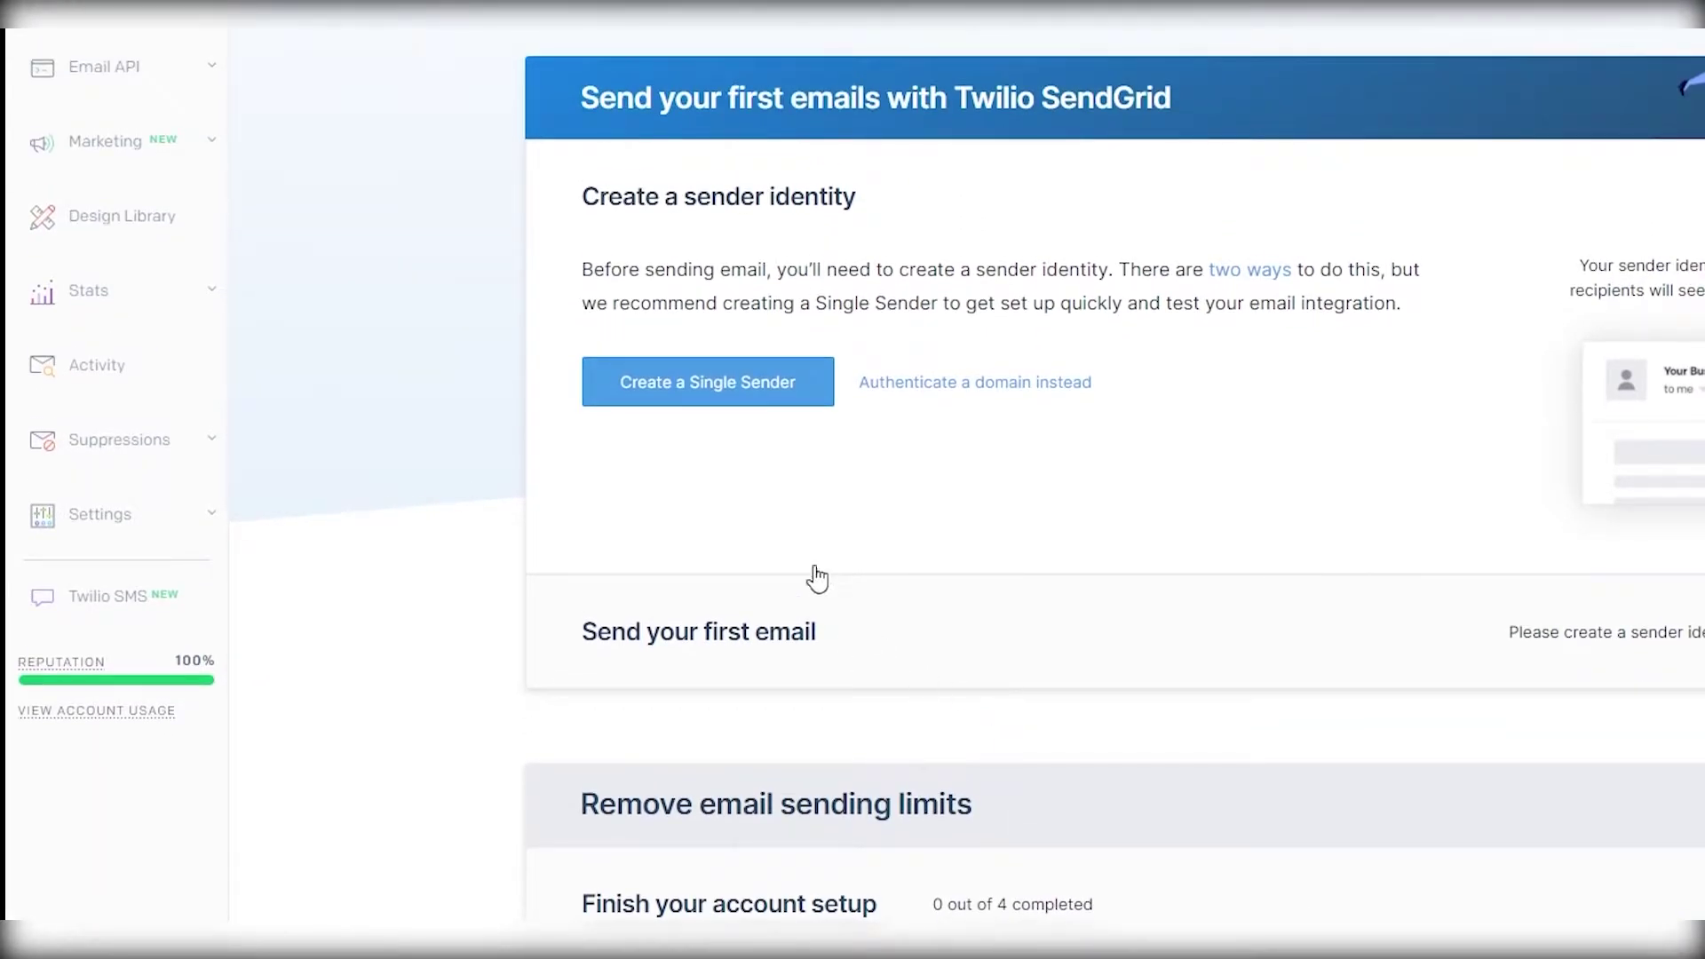
pyautogui.click(736, 385)
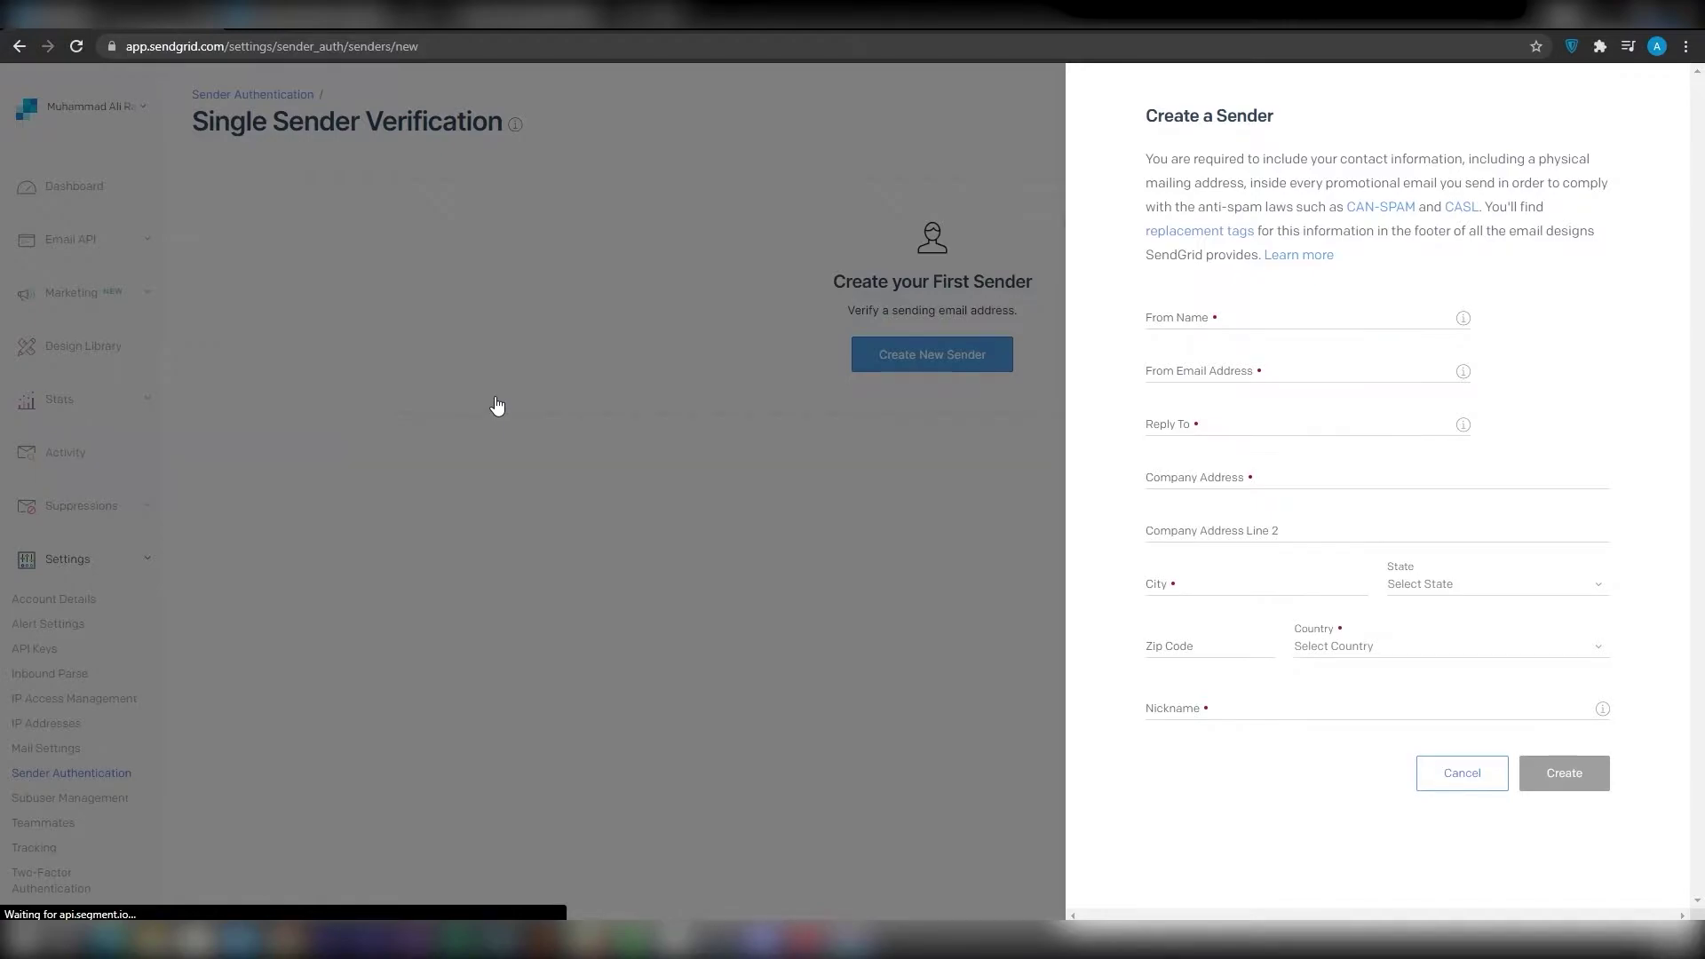
# - Fill in the sender's From Name, paste the From Email, and type the reply-to e-mail address
pyautogui.click(1198, 313)
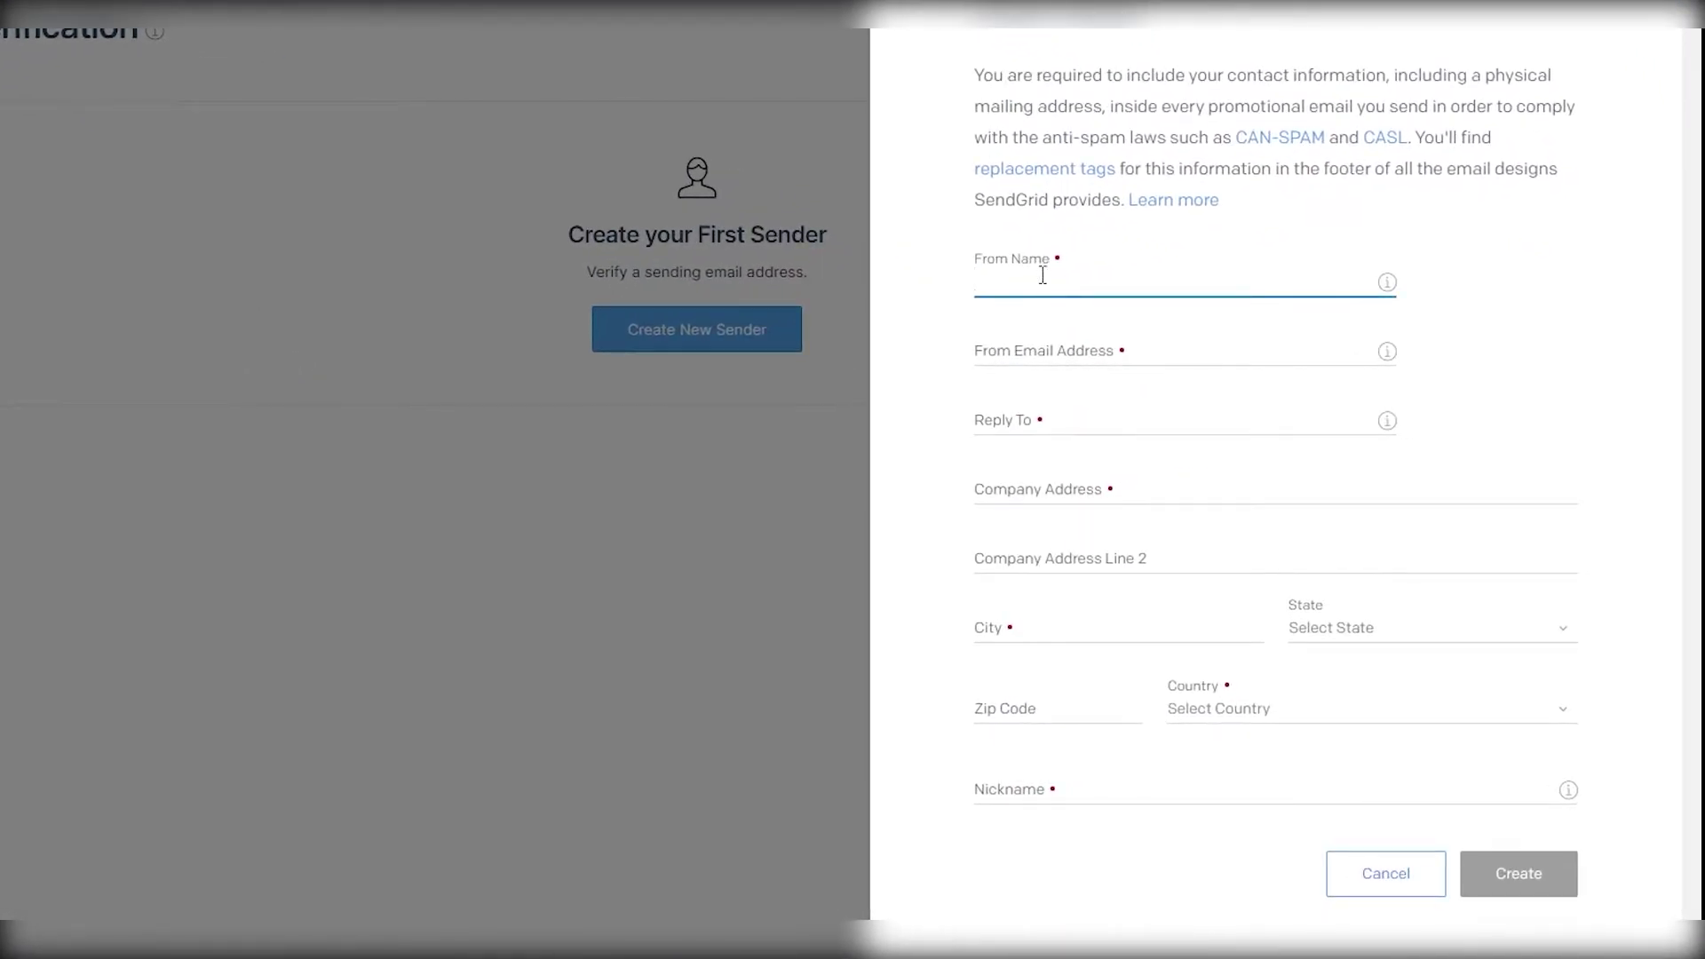
pyautogui.write('John Doe')
pyautogui.press('Tab')
pyautogui.click(963, 354)
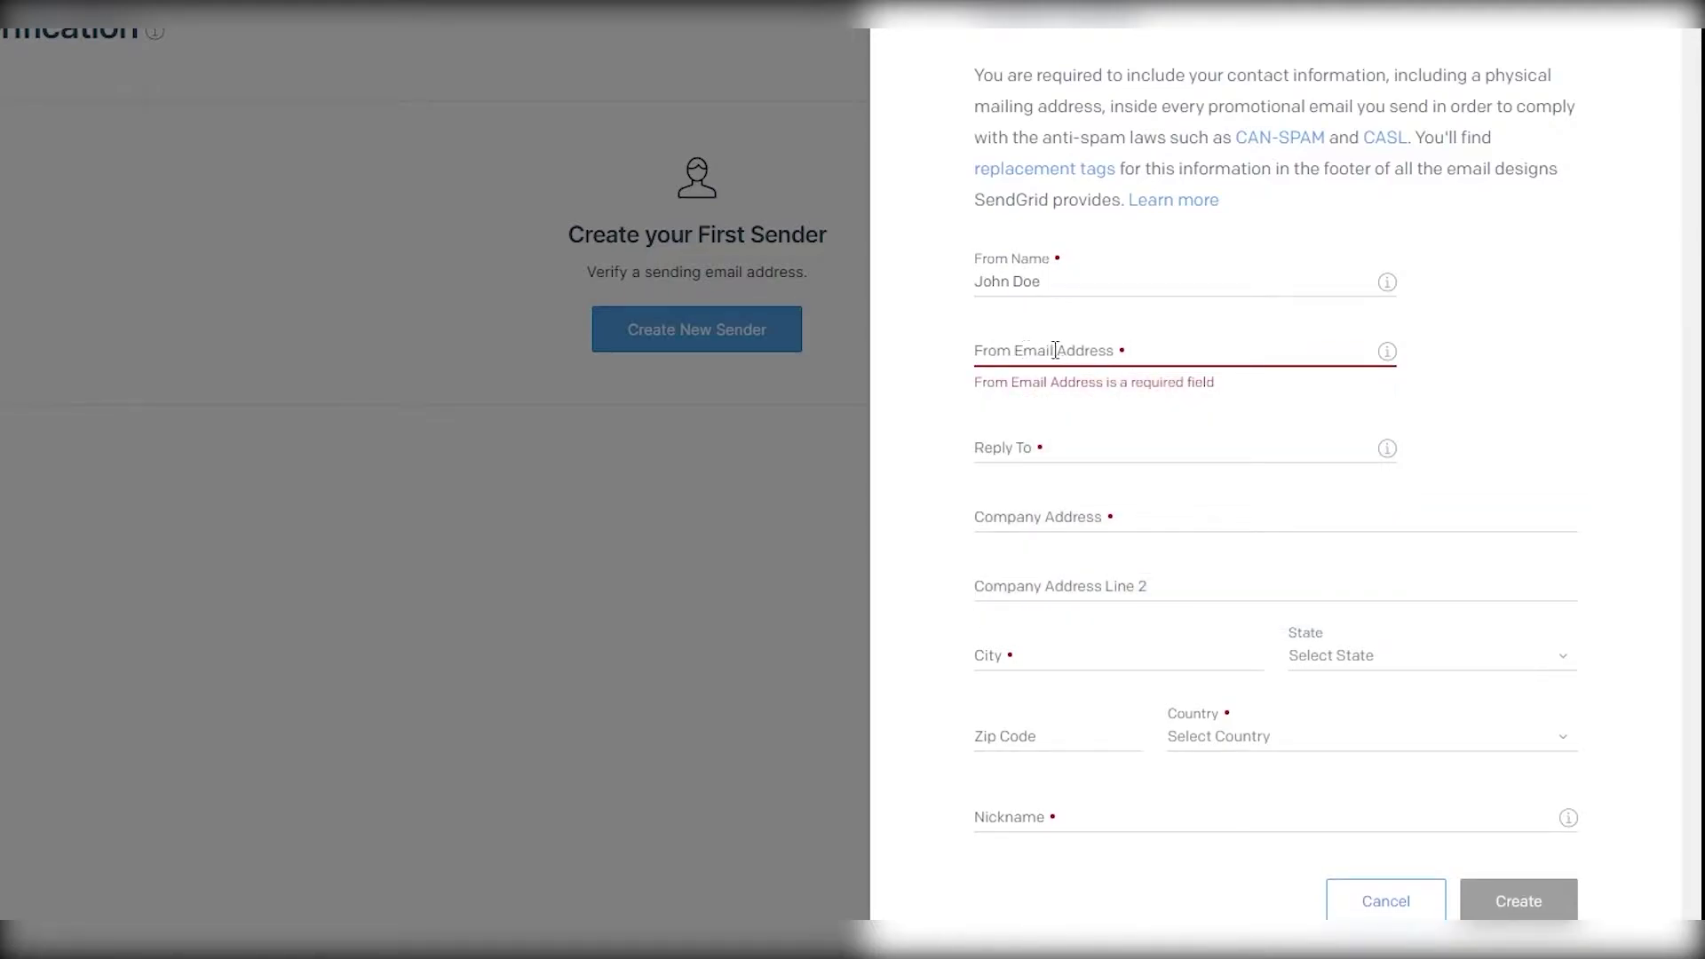
pyautogui.click(1057, 450)
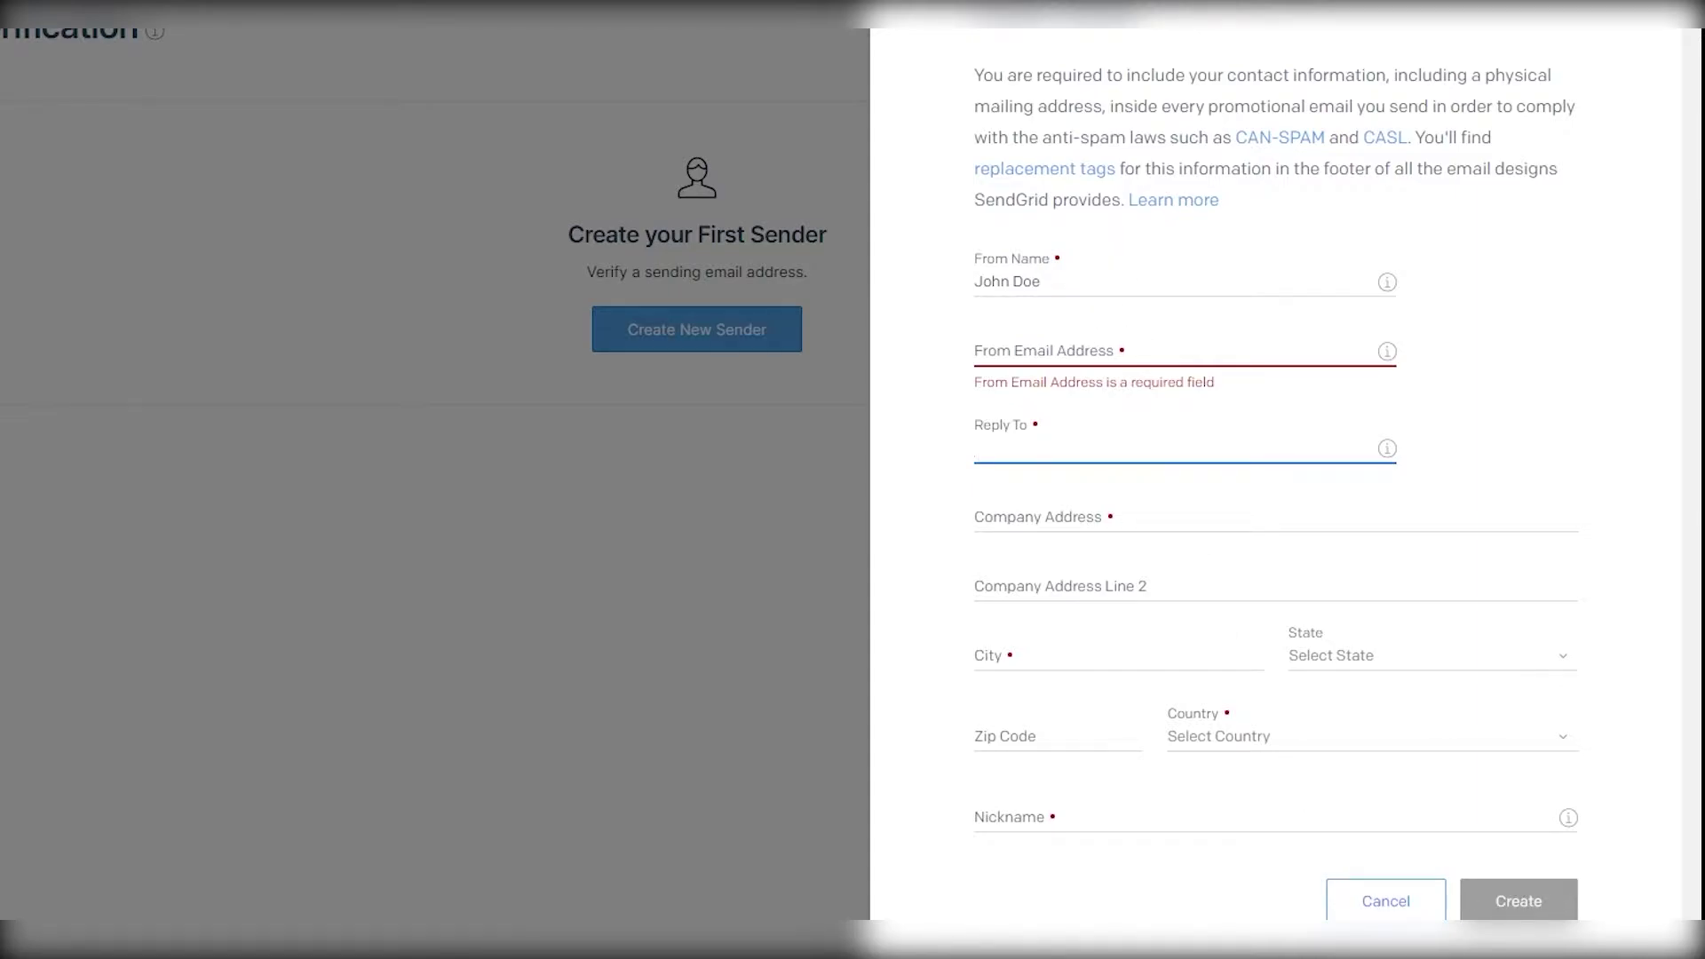
pyautogui.click(1102, 340)
pyautogui.hotkey('ctrl', 'v')
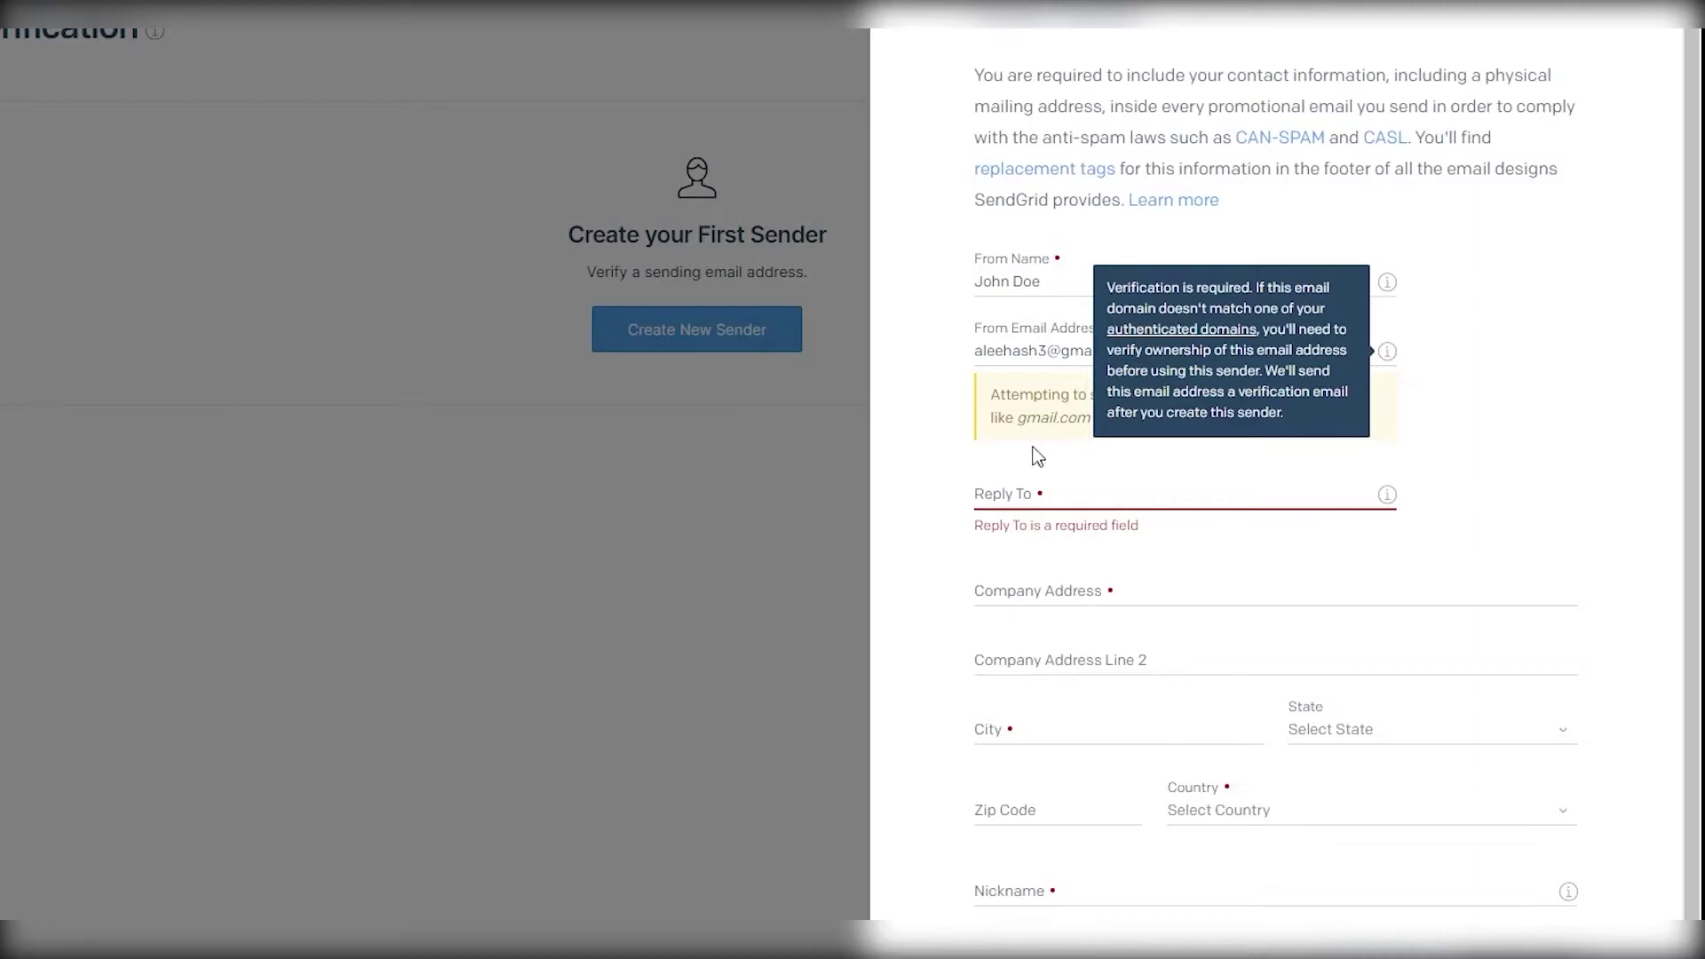
pyautogui.tripleClick(974, 424)
pyautogui.click(968, 442)
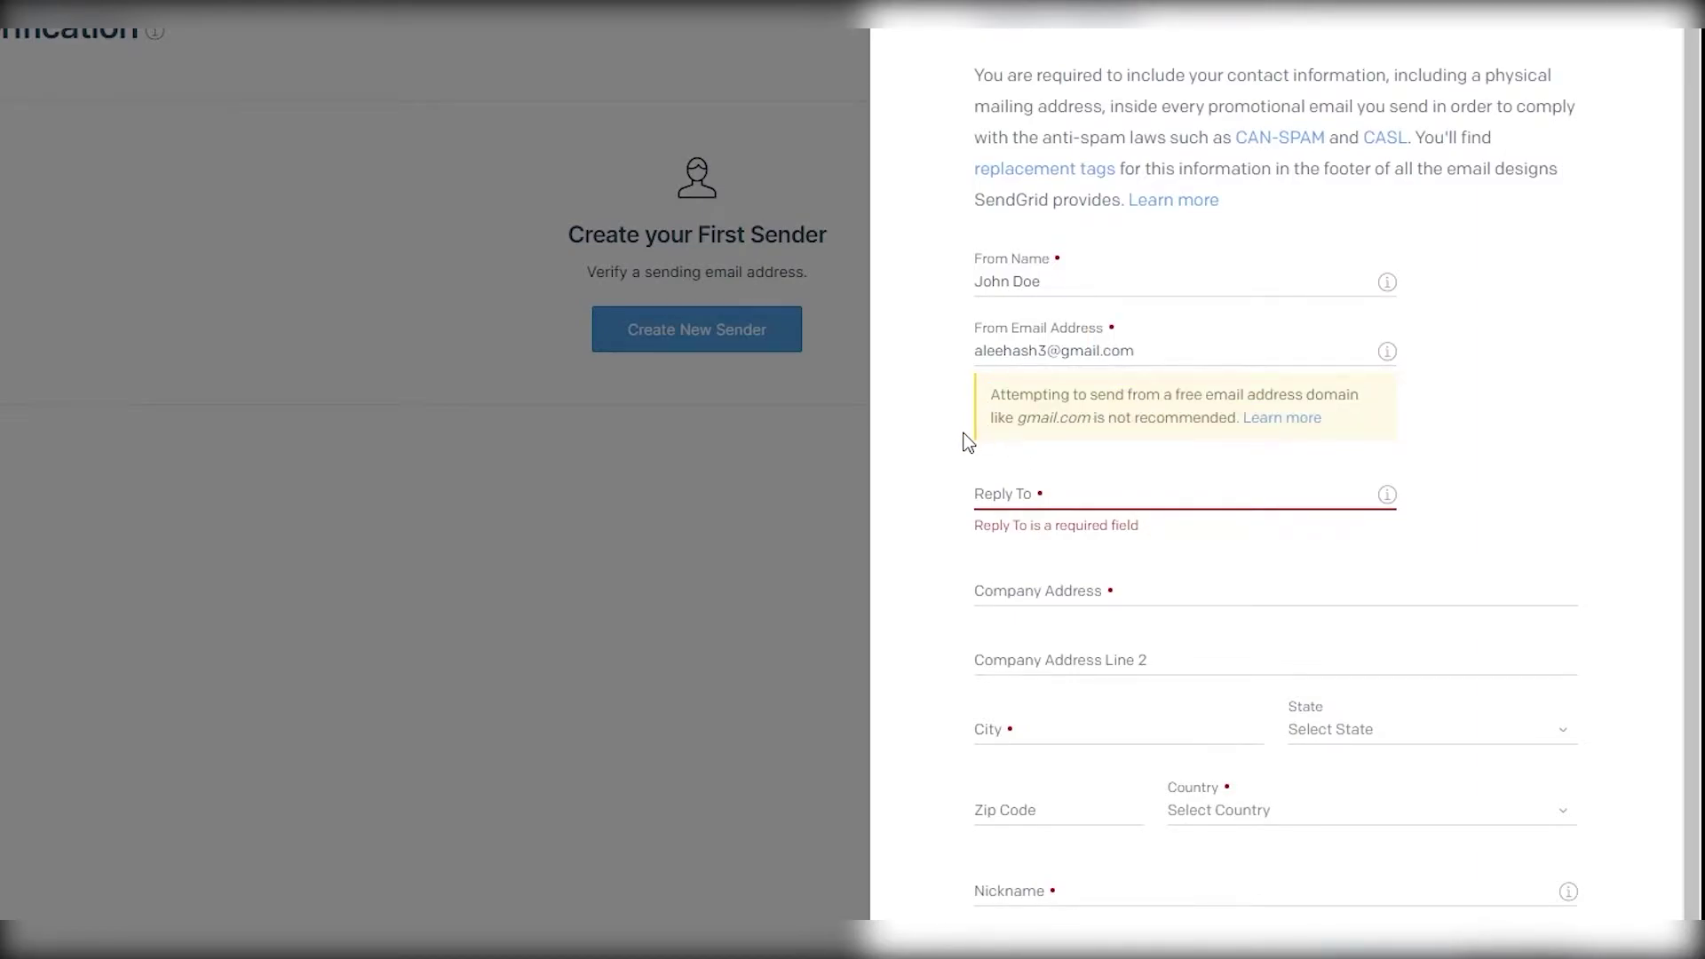
pyautogui.click(1047, 494)
# - Autofill company address, city and zip, then set state New York and country Pakistan
pyautogui.click(1467, 568)
pyautogui.click(1467, 596)
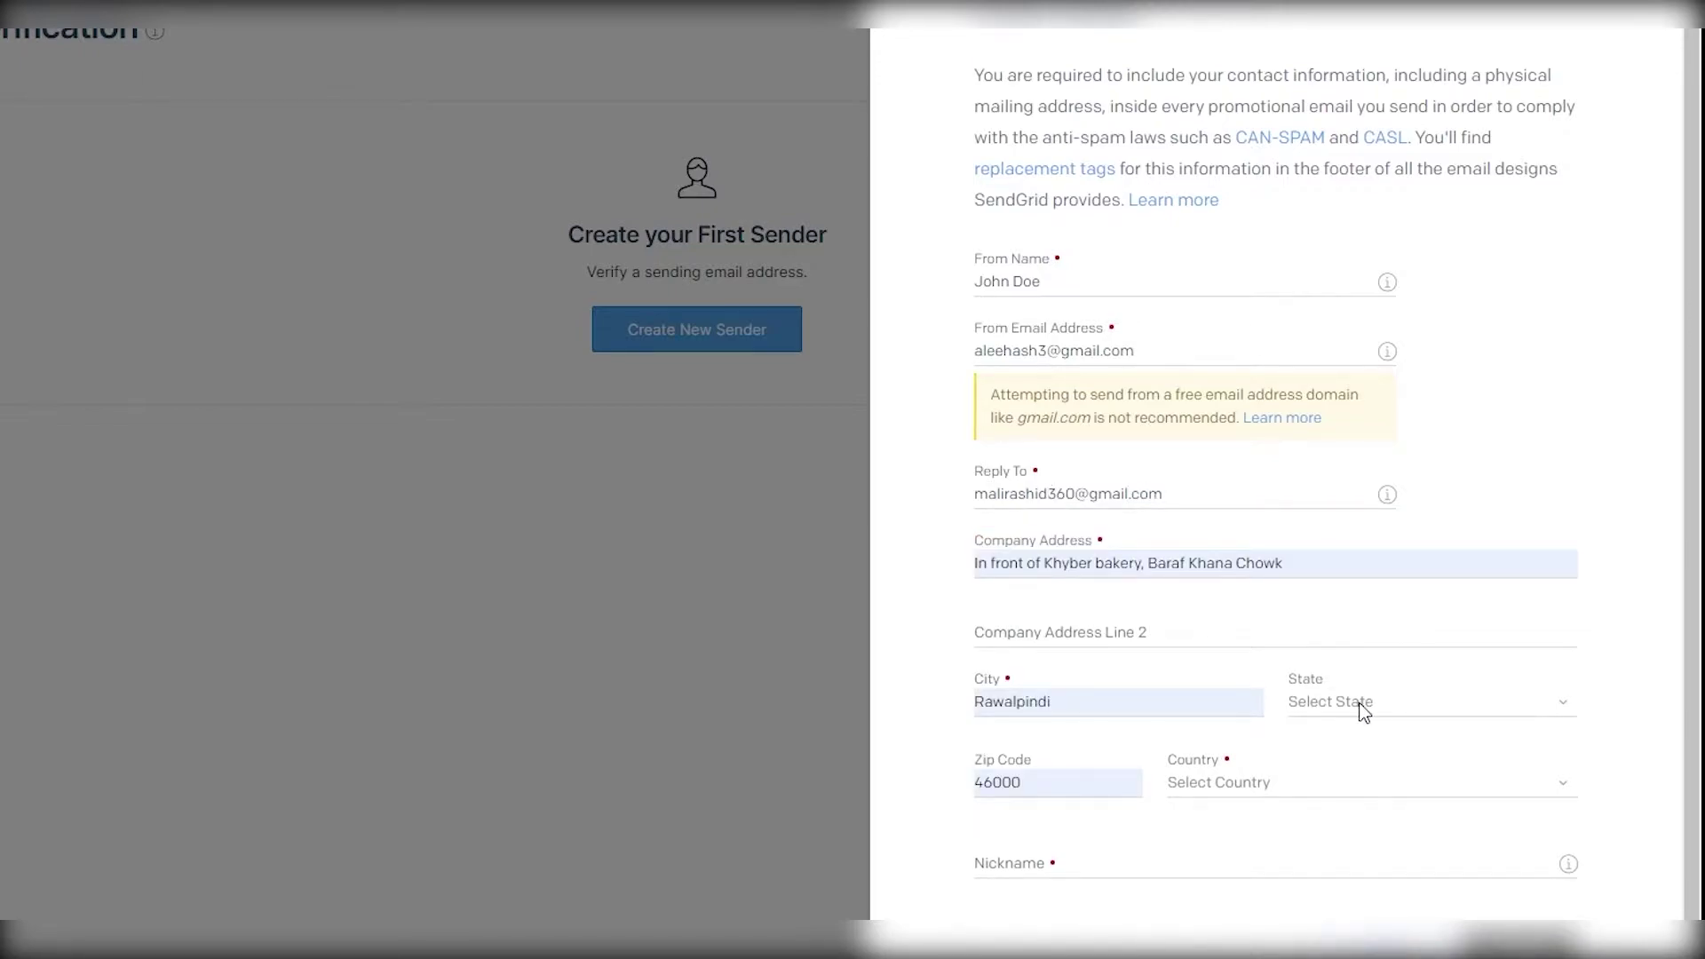
pyautogui.click(1360, 706)
pyautogui.click(1208, 781)
pyautogui.scroll(1, 1379, 659)
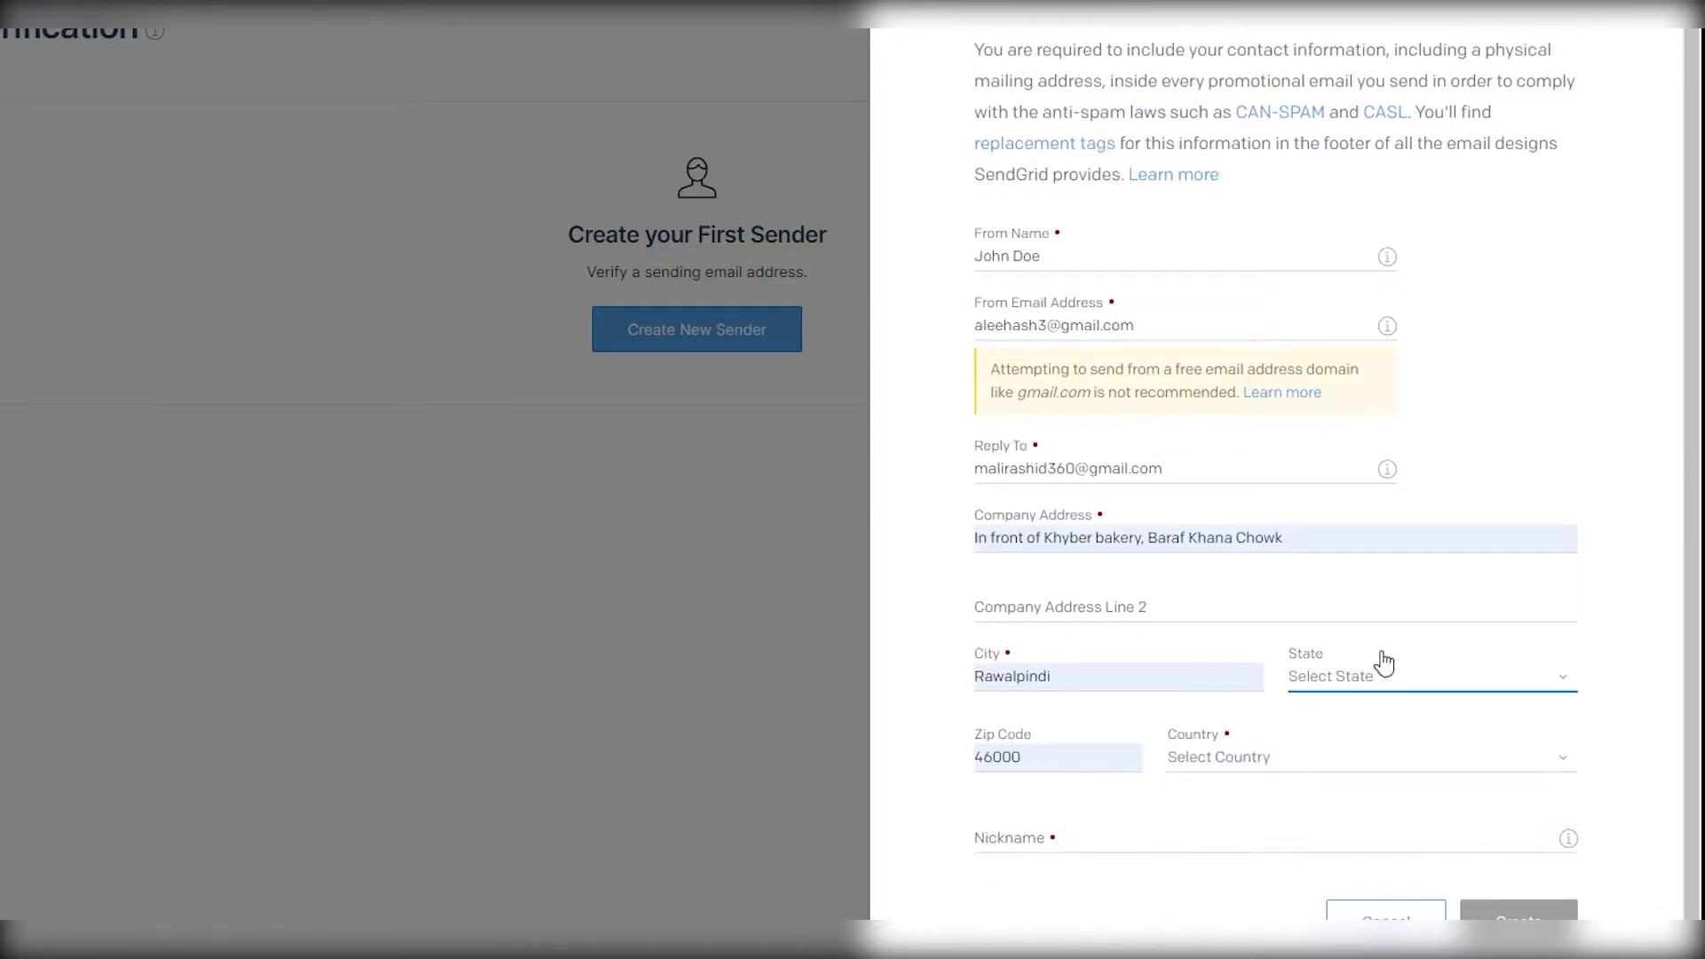
pyautogui.click(1388, 684)
pyautogui.scroll(-8, 1368, 717)
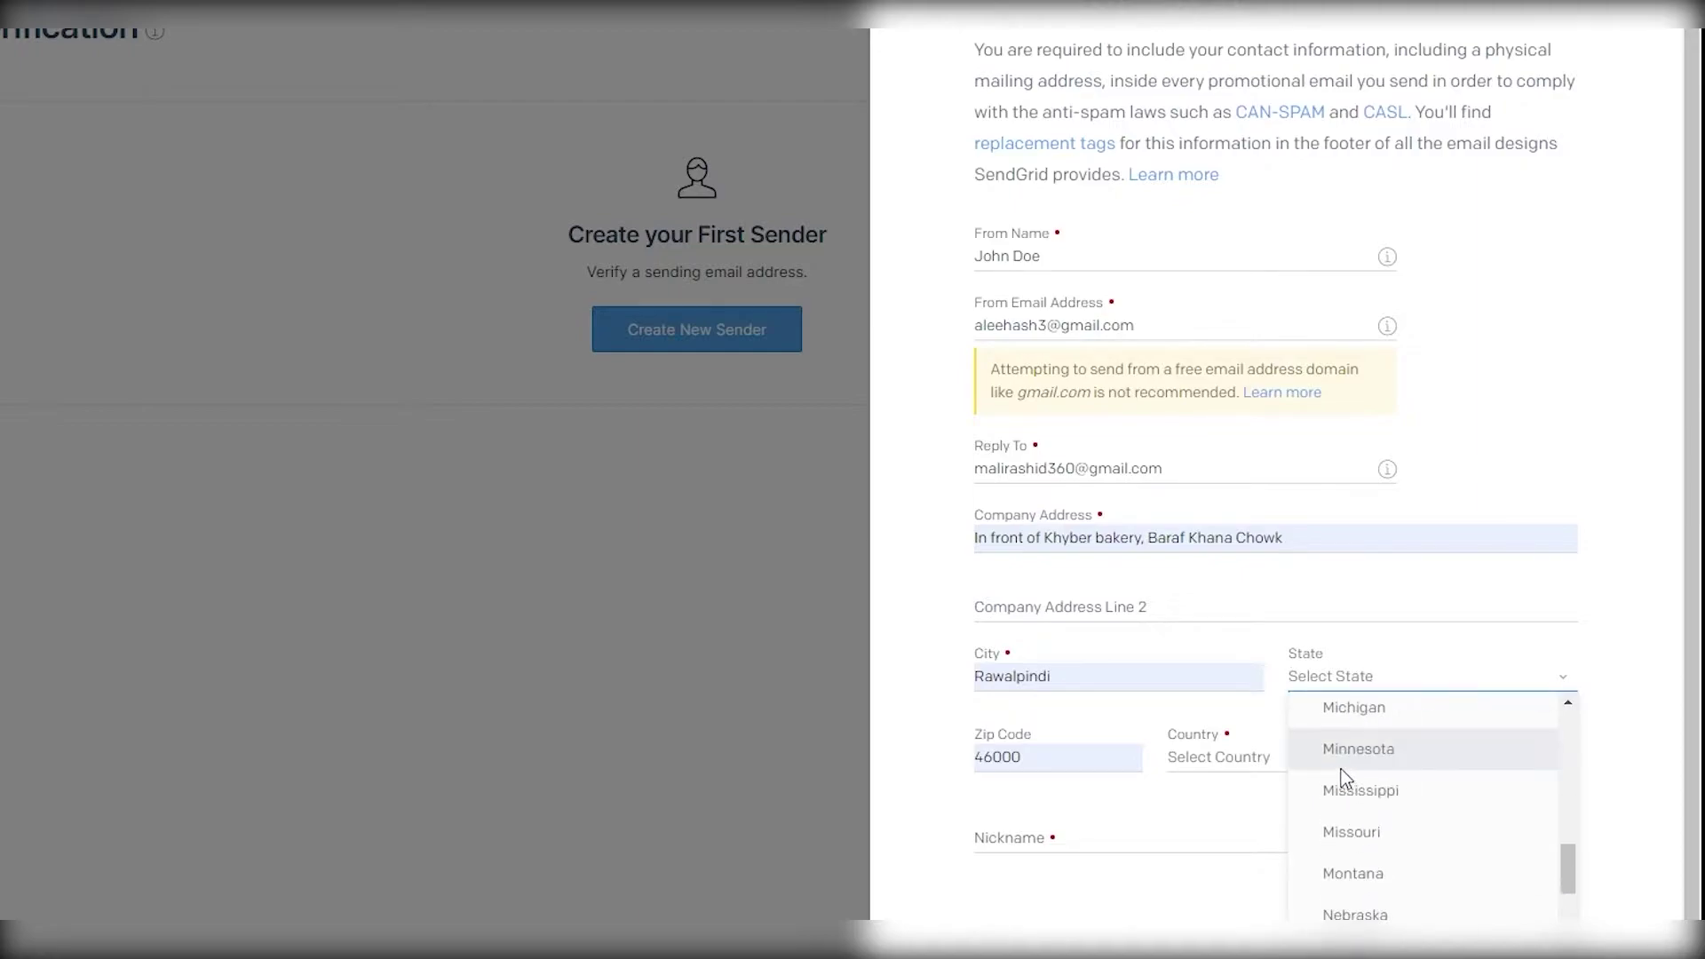
pyautogui.click(1395, 895)
pyautogui.click(1208, 766)
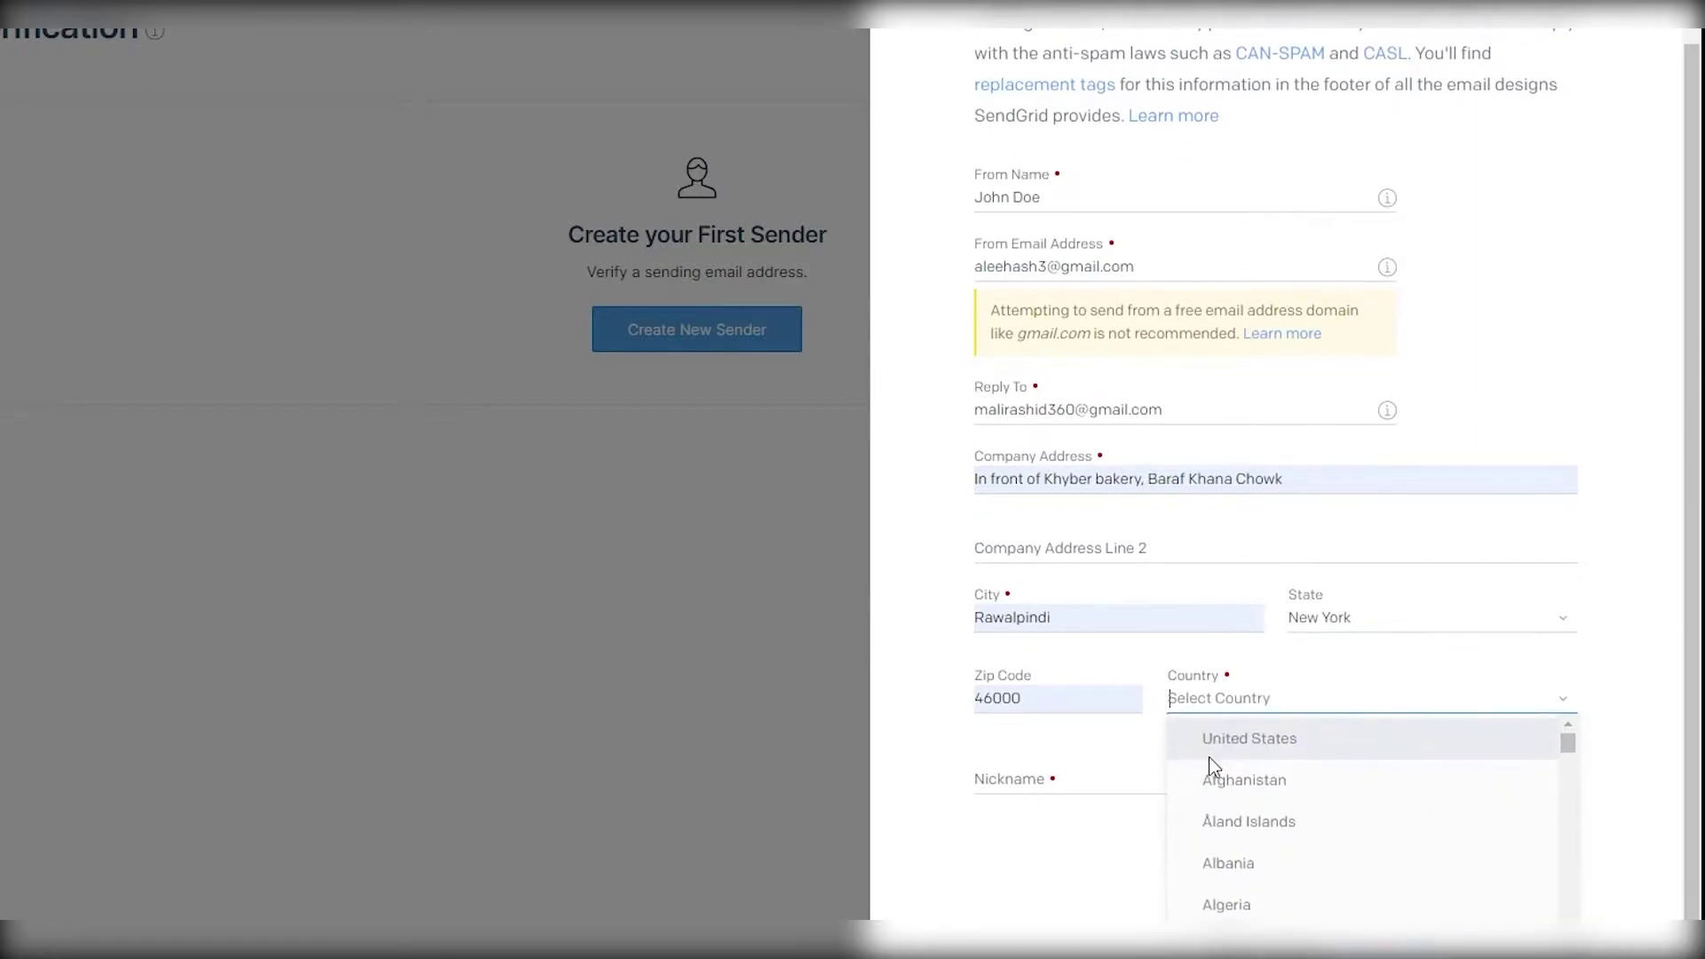
pyautogui.write('P')
pyautogui.click(1217, 748)
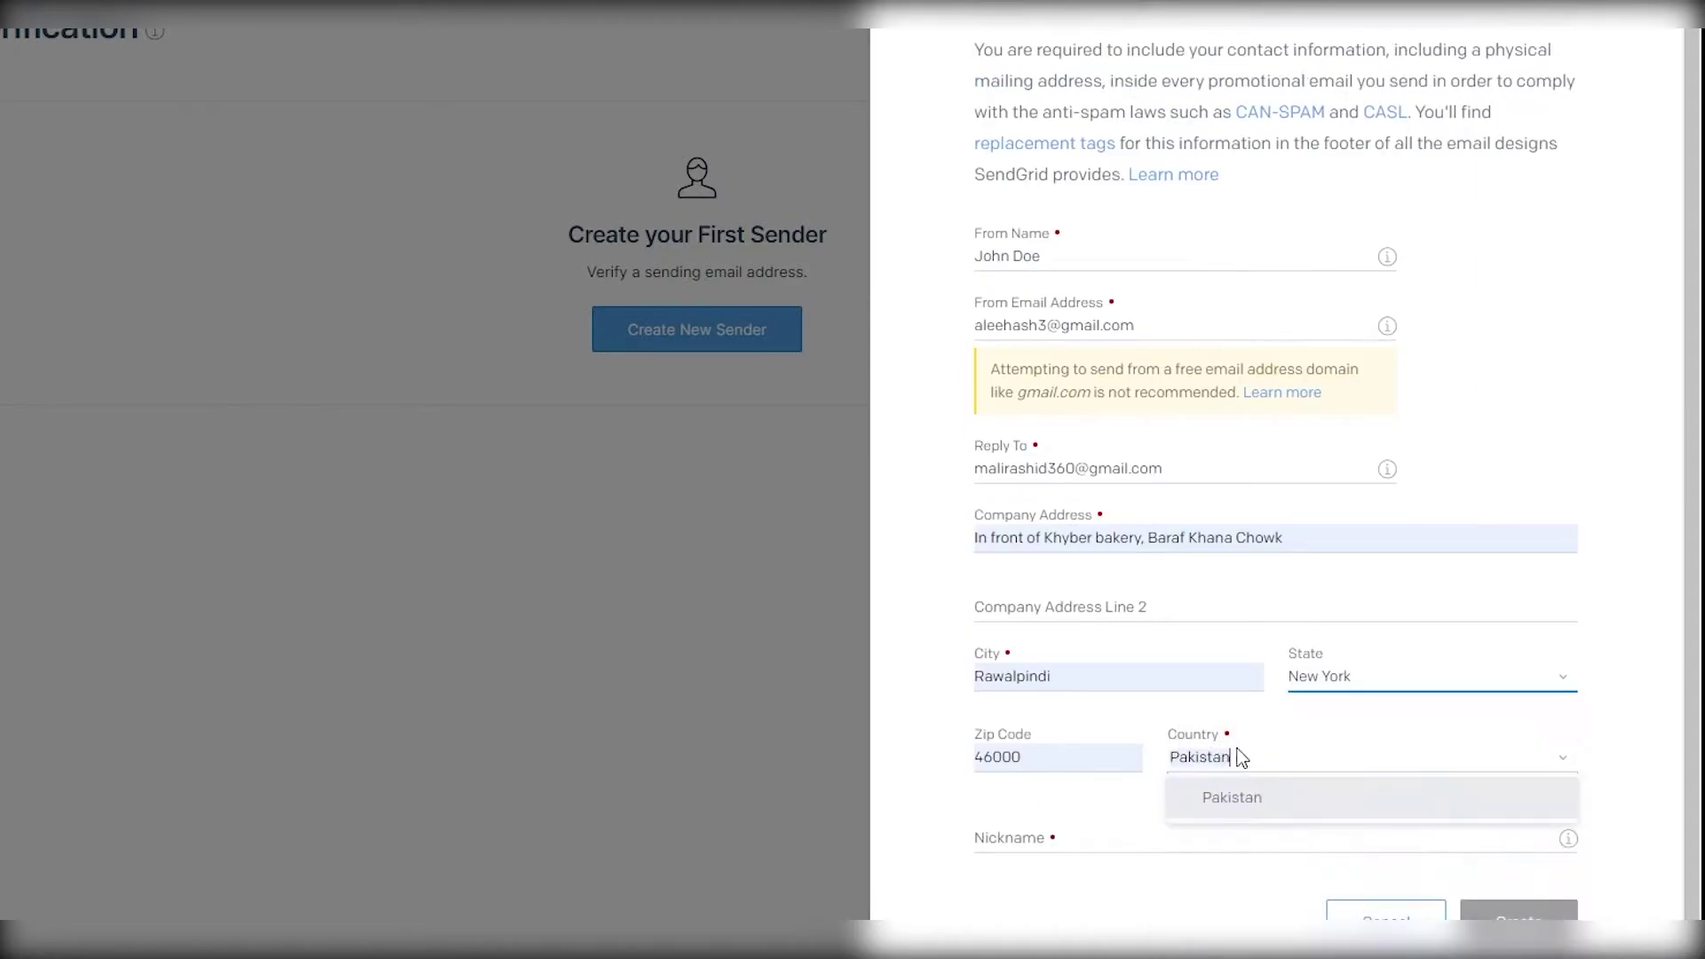
pyautogui.click(1250, 797)
pyautogui.click(1302, 718)
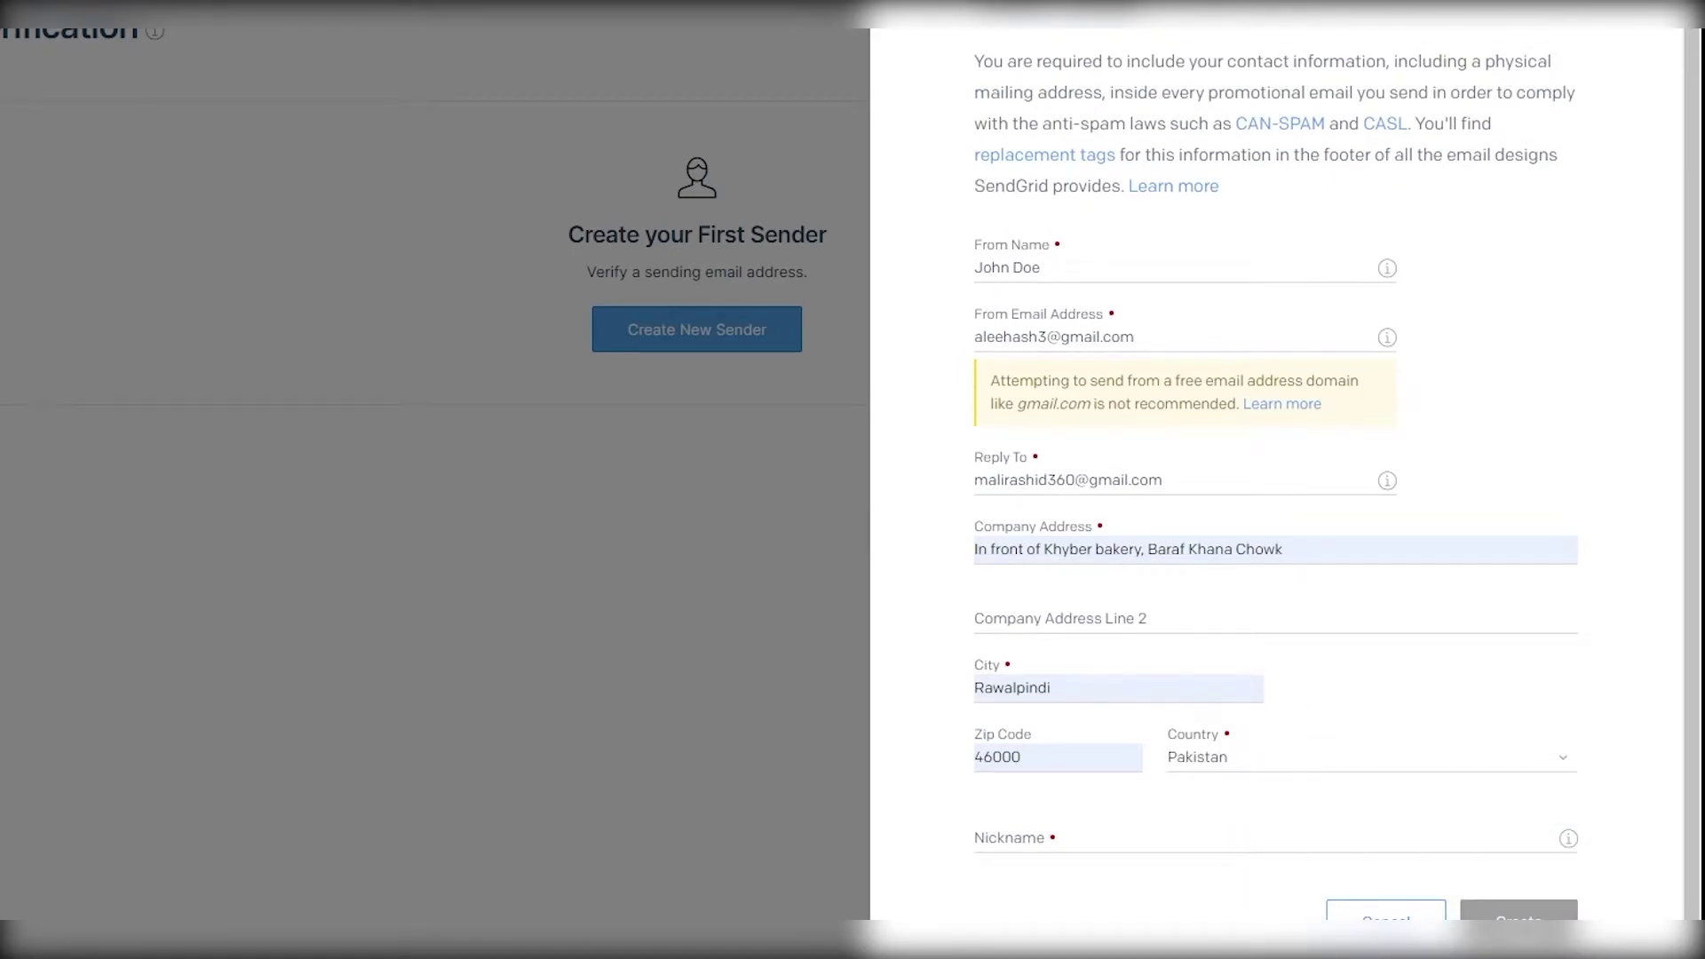
# - Give the sender a nickname and submit the Create a Sender form
pyautogui.click(1121, 842)
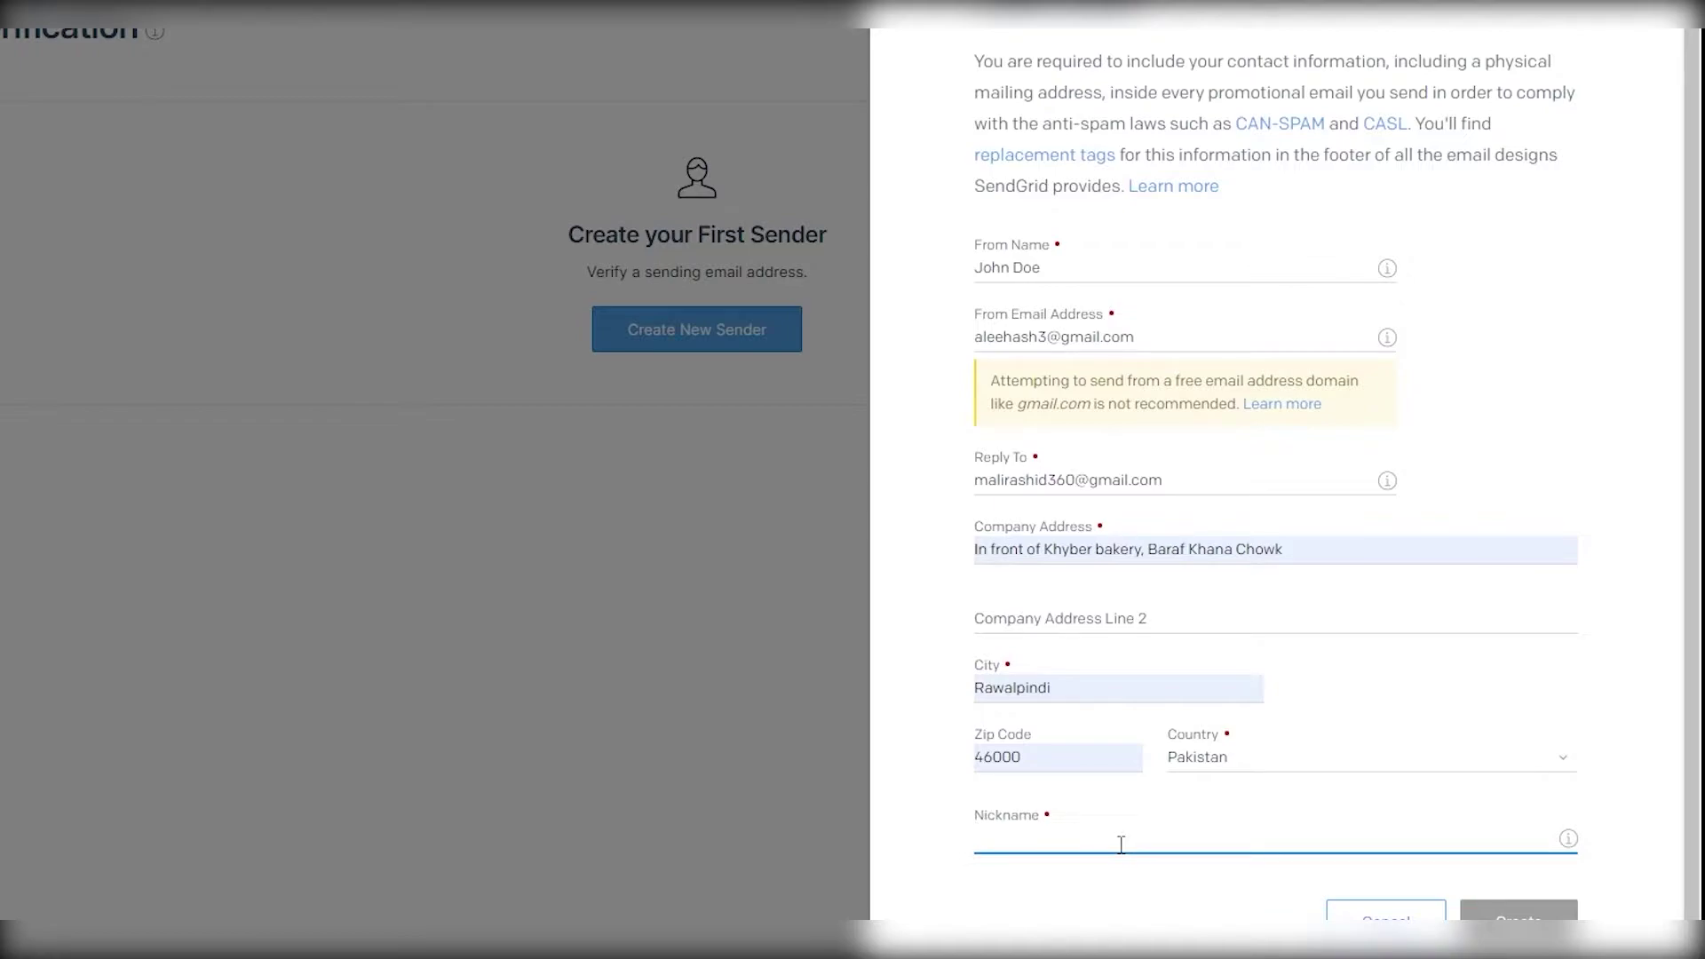
pyautogui.write('joh')
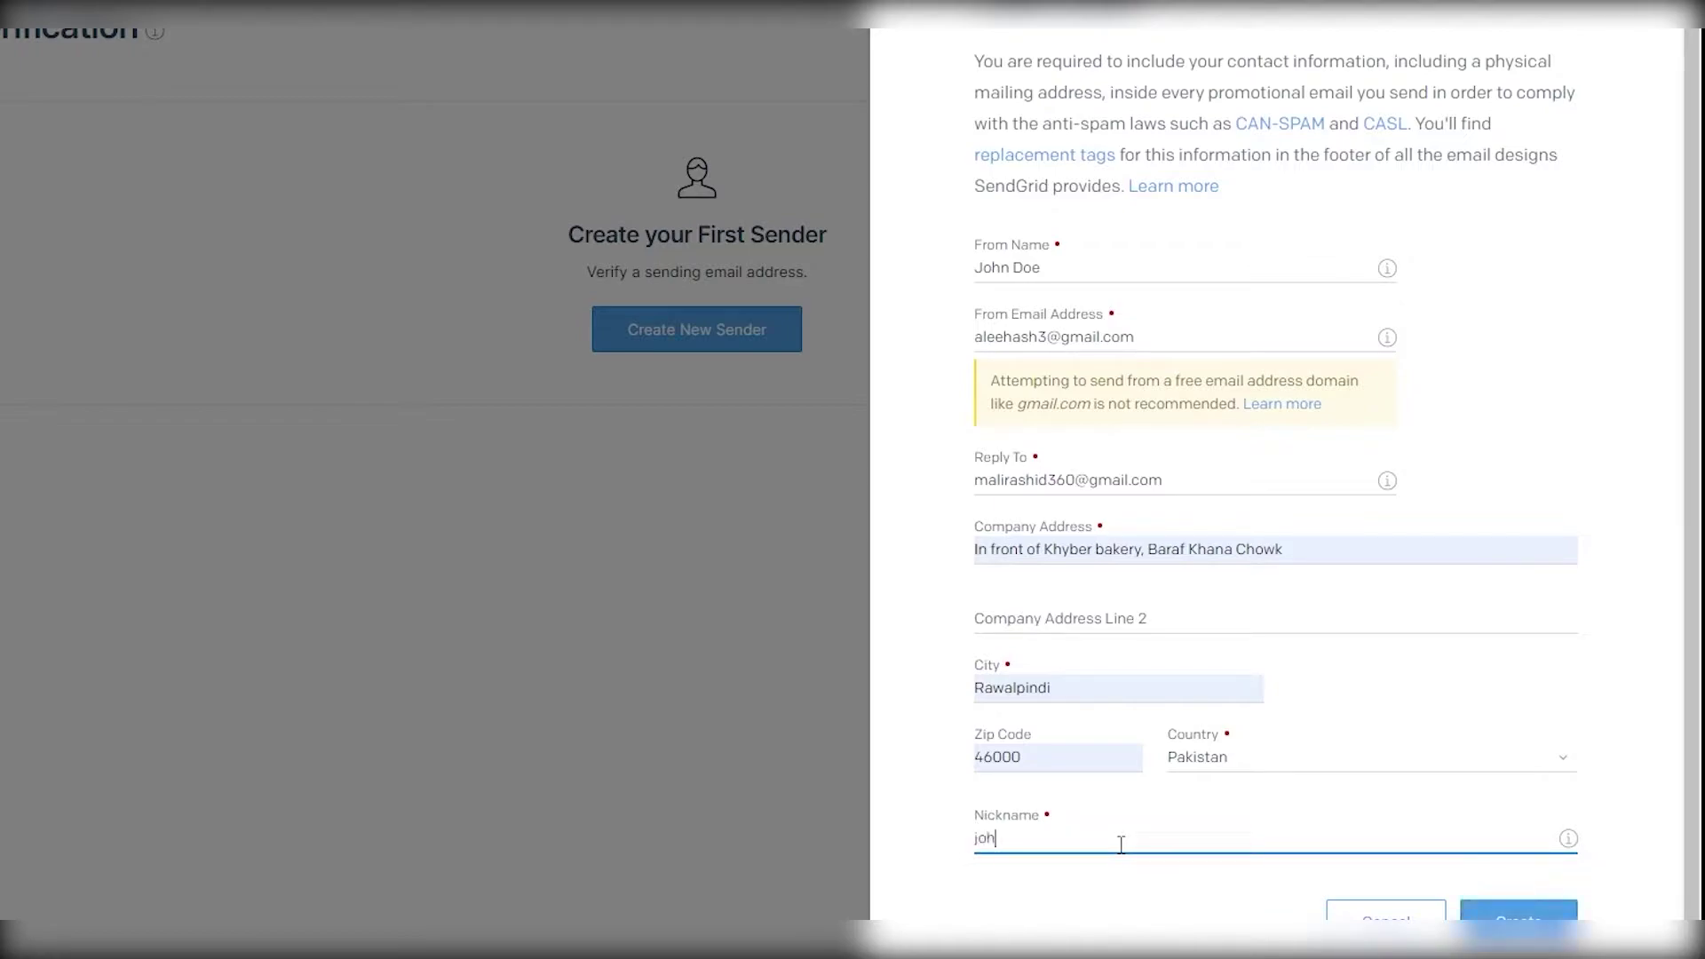
pyautogui.write('nyy doe')
pyautogui.press('Return')
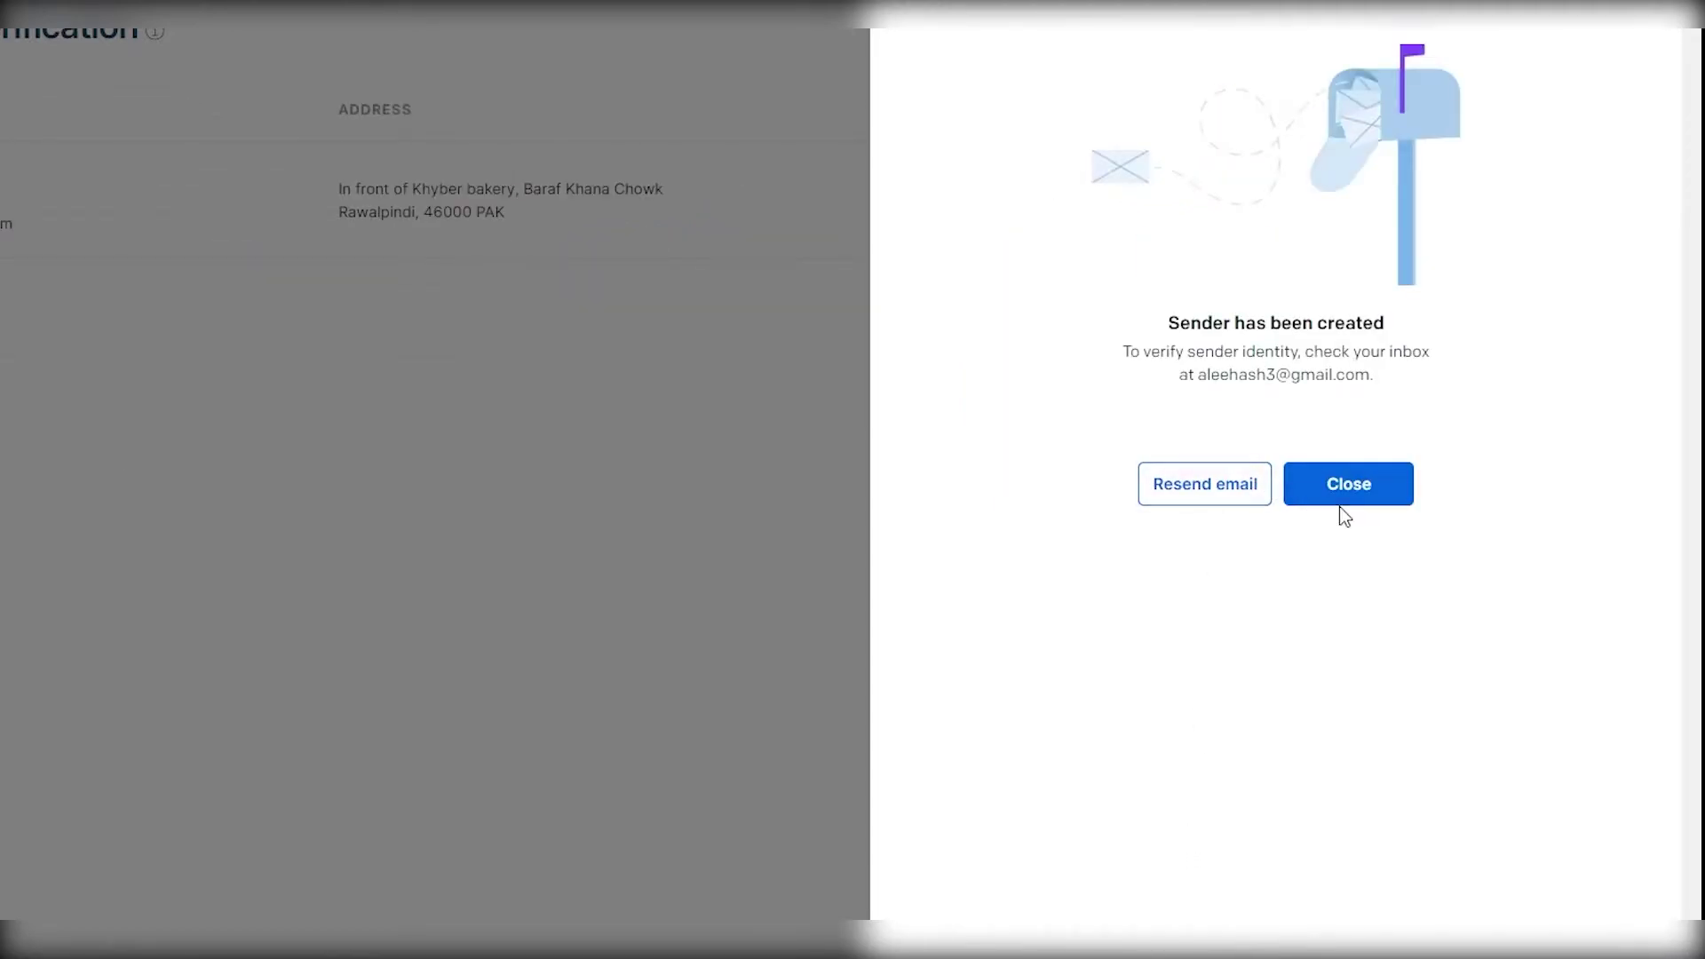
# - Close the sender-created confirmation and navigate via the Marketing section to Automations
pyautogui.click(1339, 502)
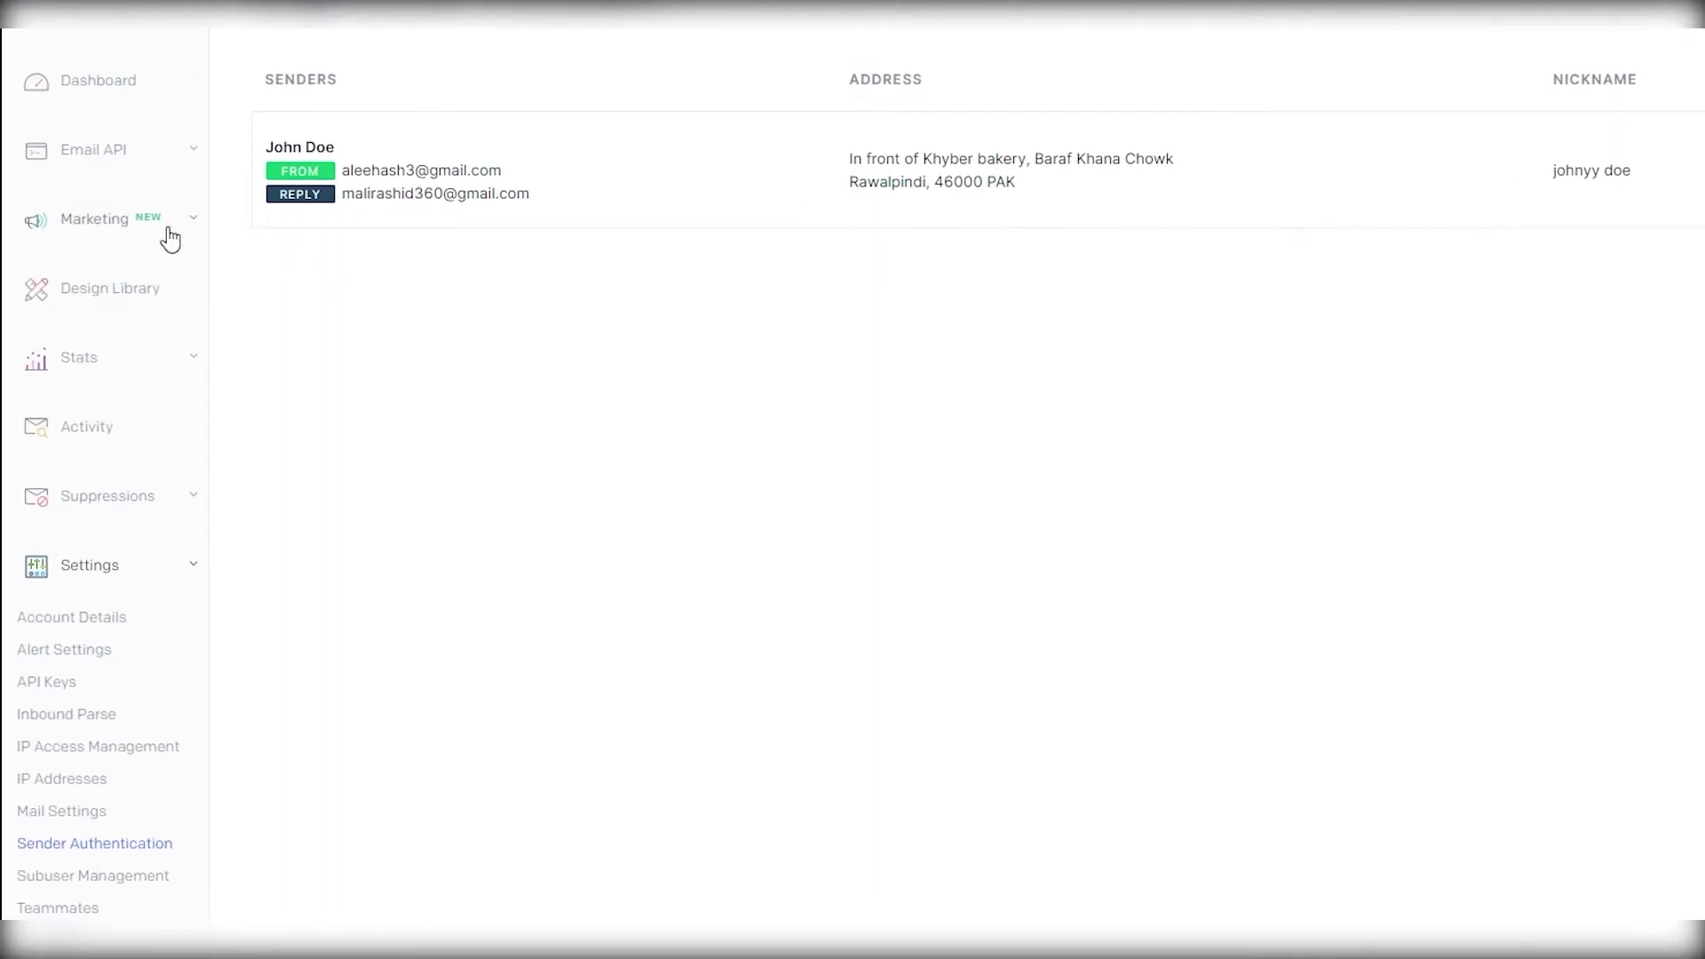
pyautogui.click(96, 221)
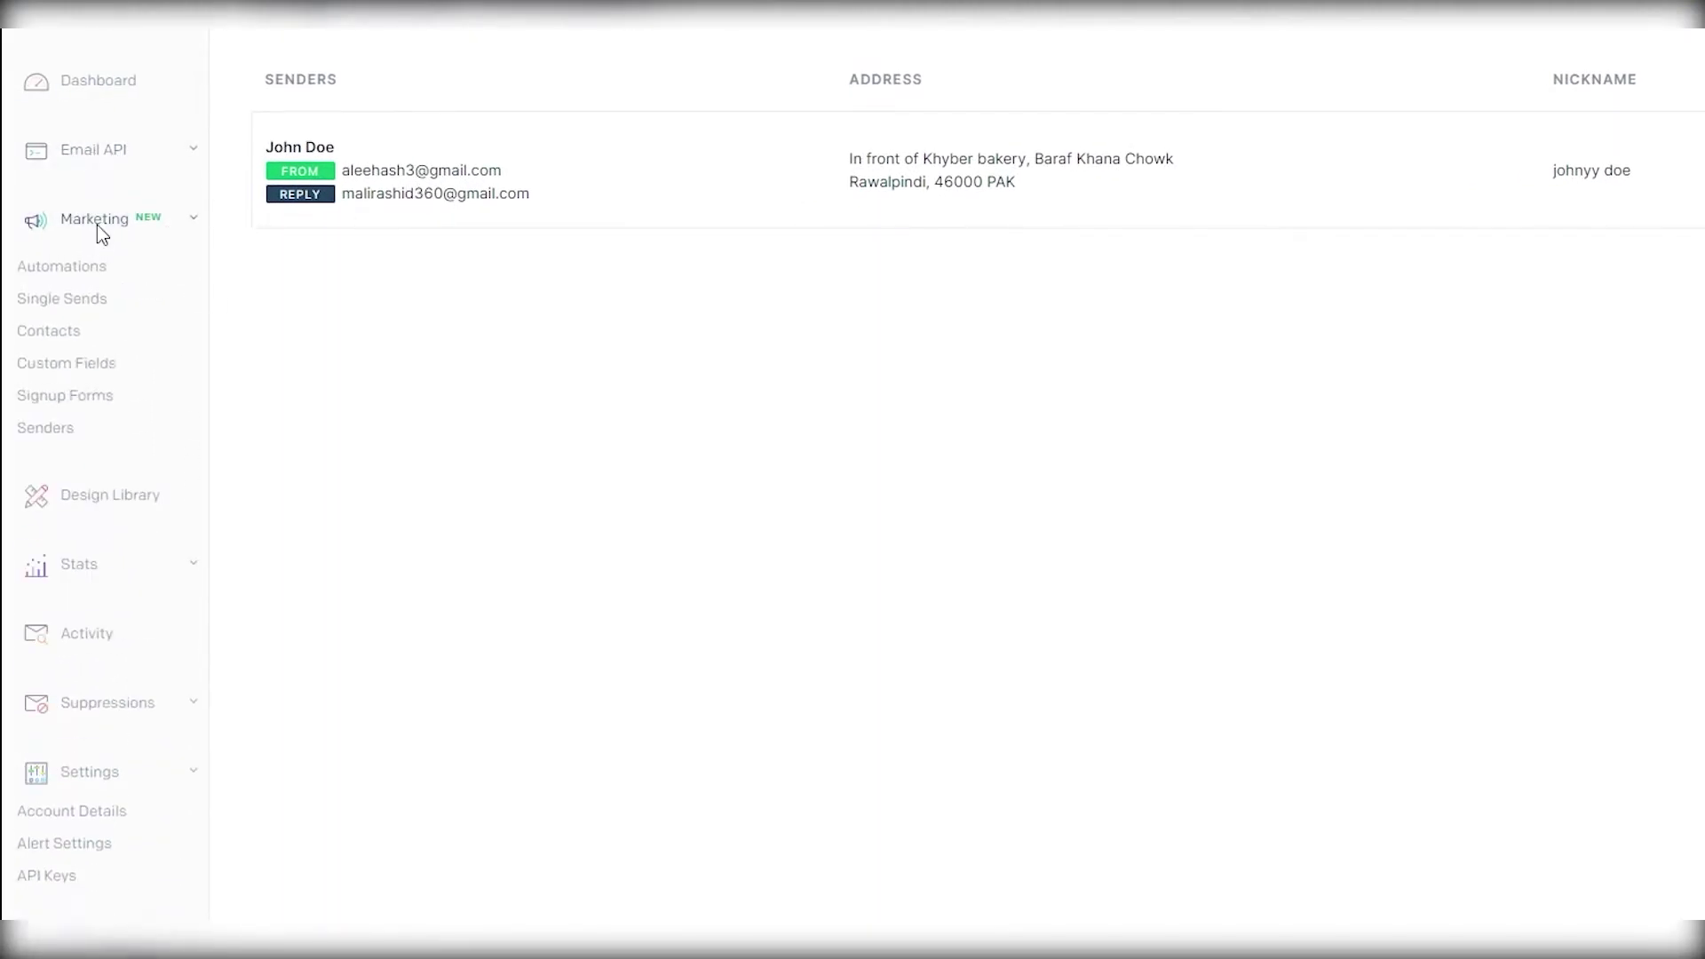
pyautogui.click(78, 302)
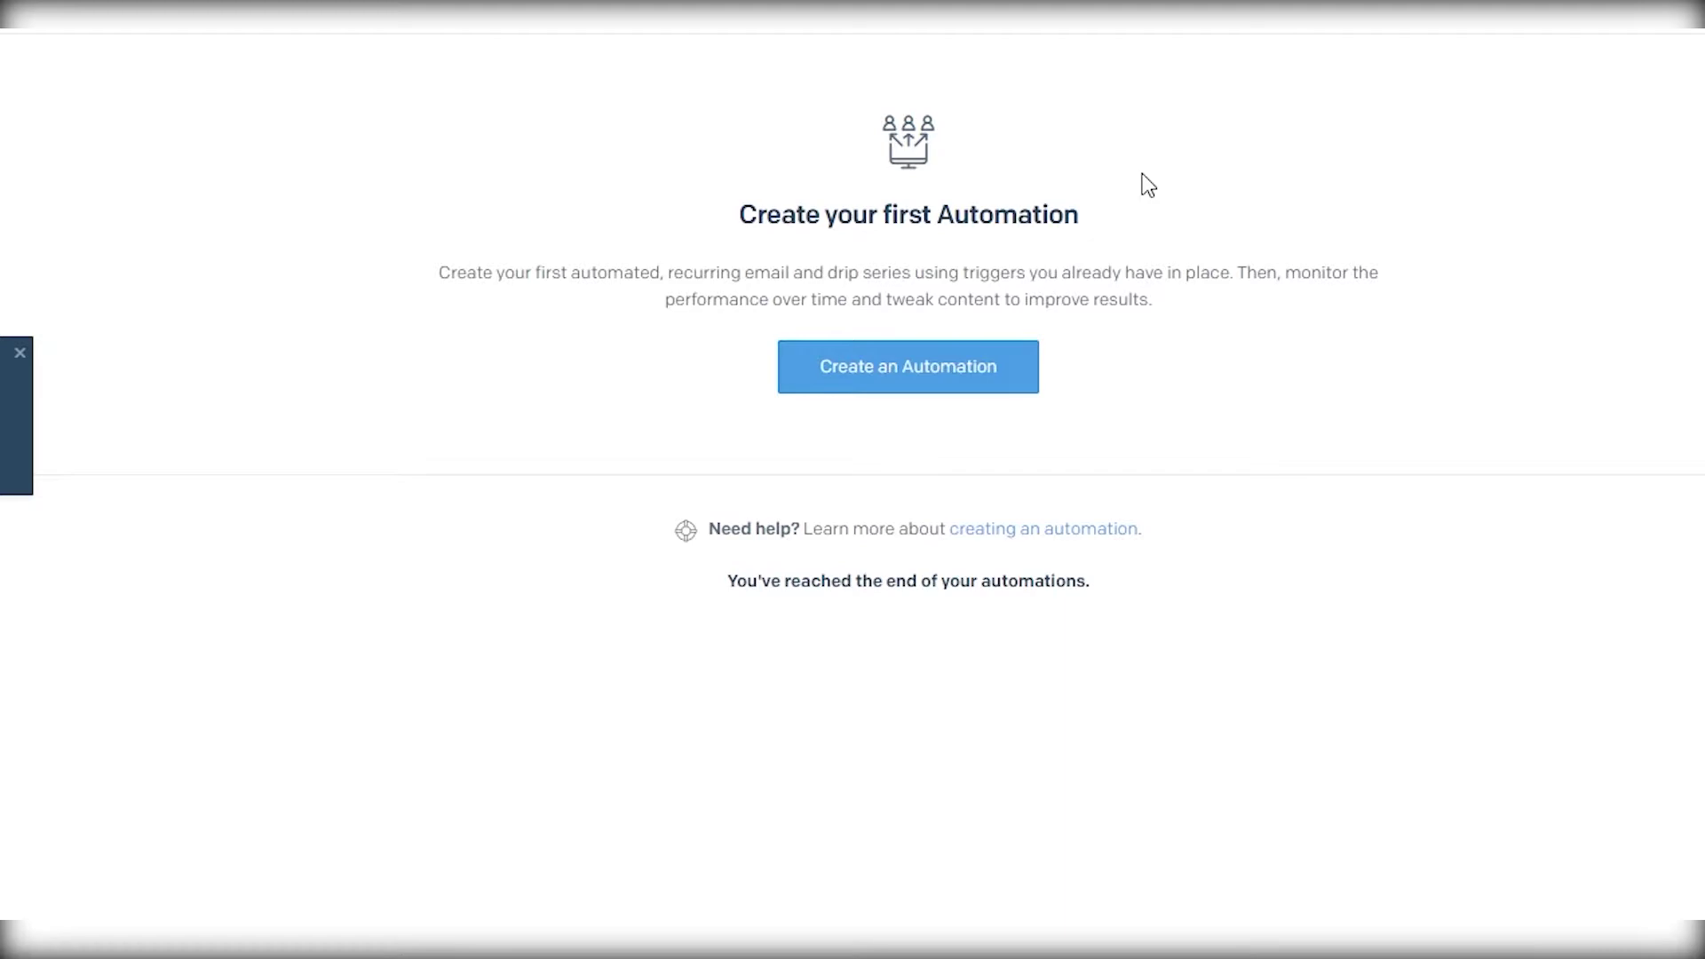
# - Look over the automation types and Contact Lists, dismissing pop-ups, then go to the Design Library
pyautogui.click(966, 367)
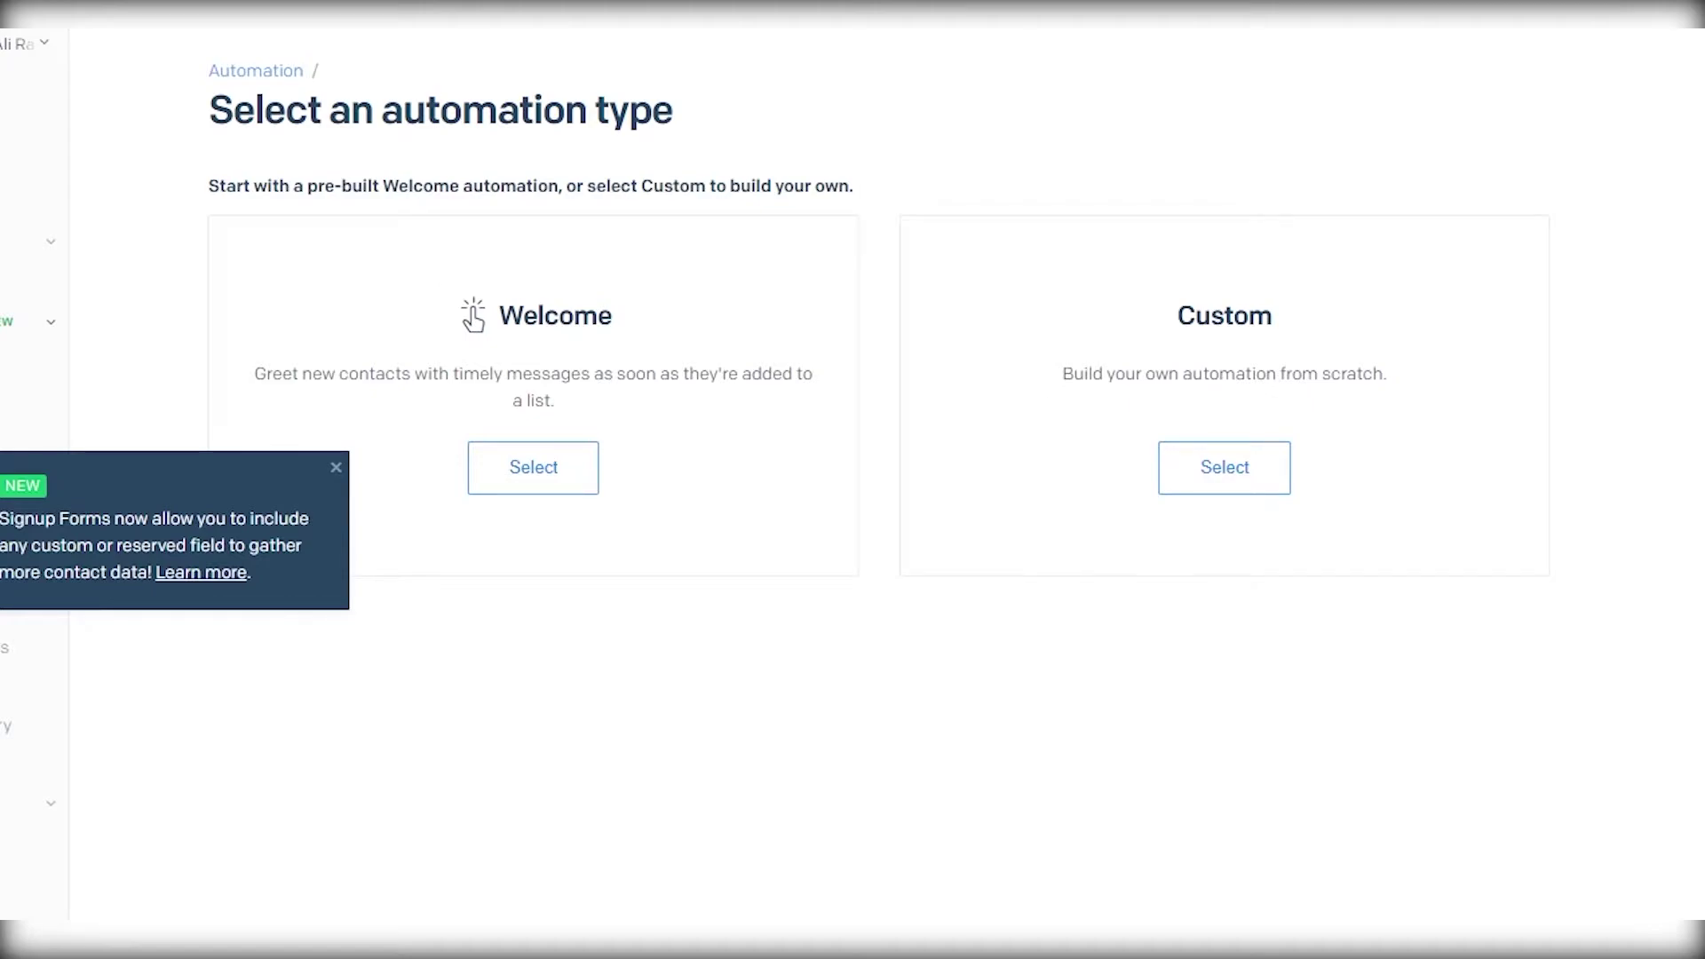
pyautogui.click(335, 468)
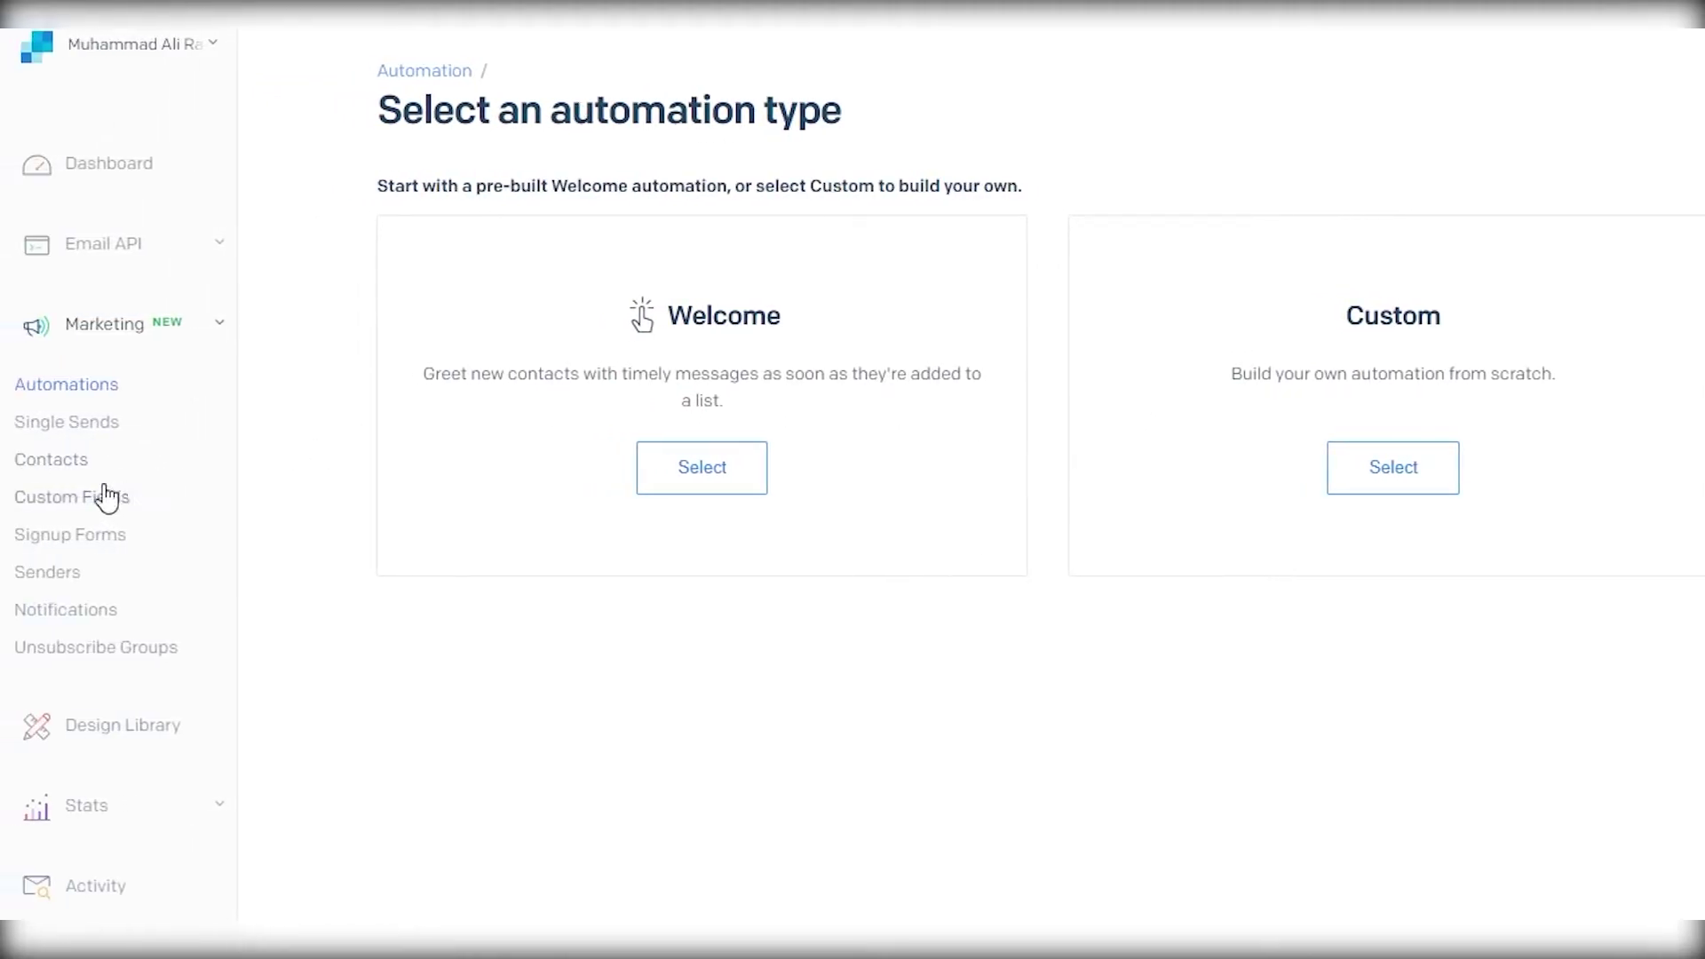
pyautogui.click(84, 462)
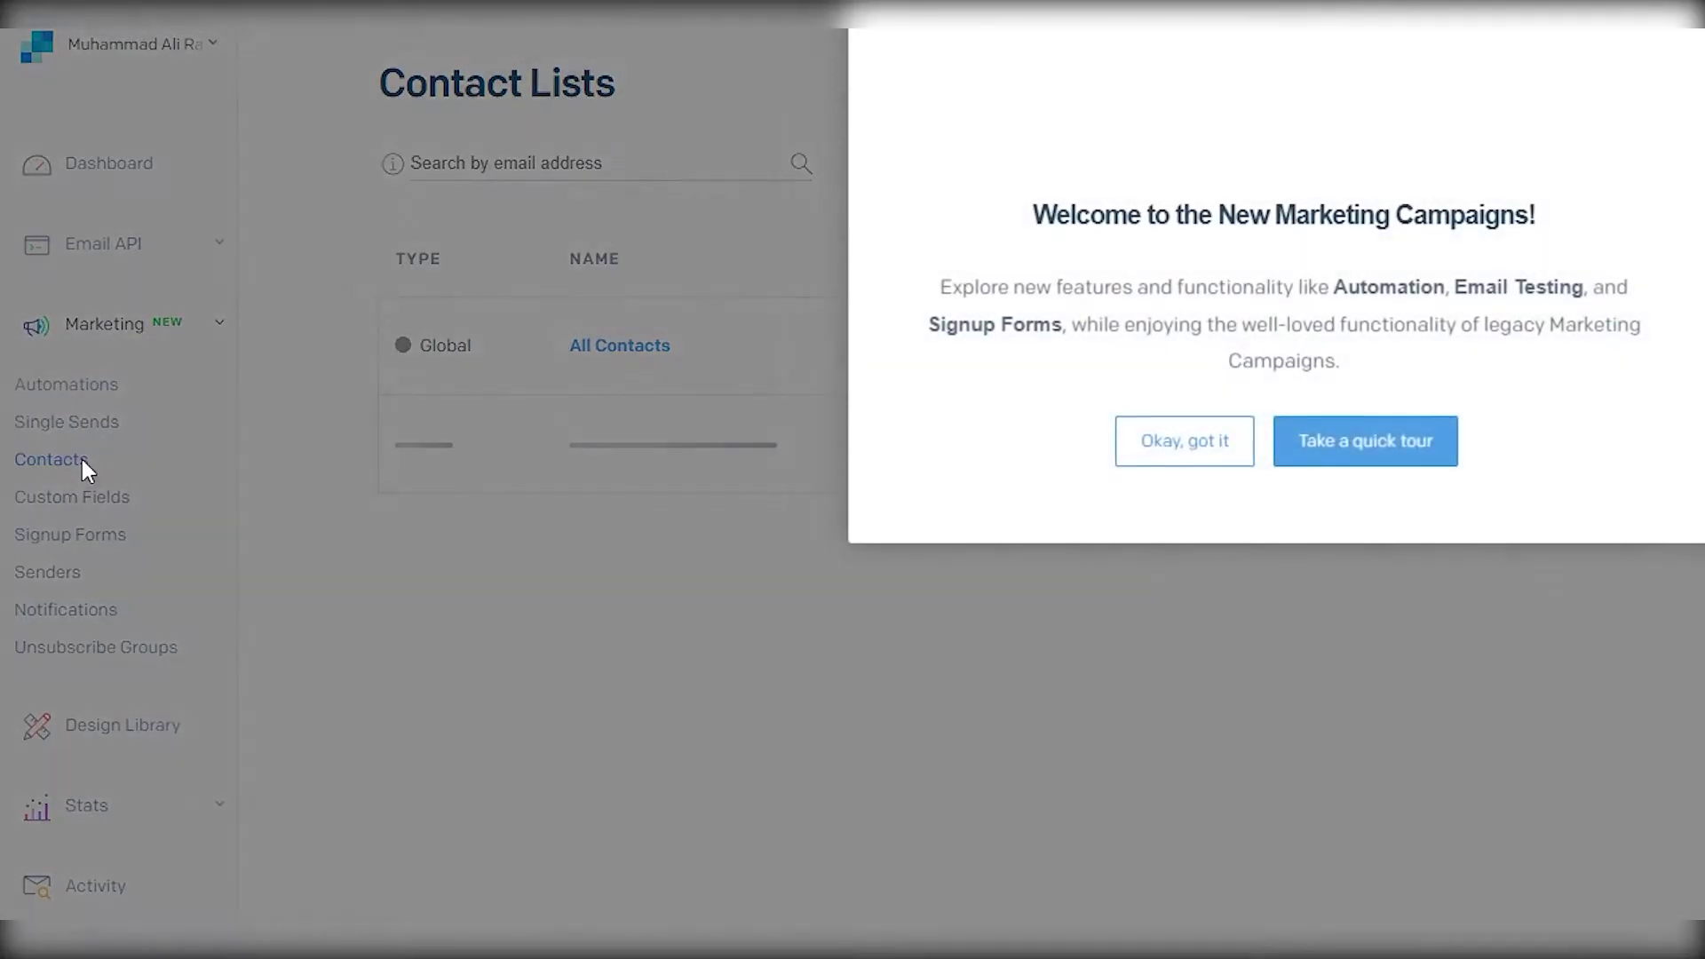
pyautogui.click(1185, 440)
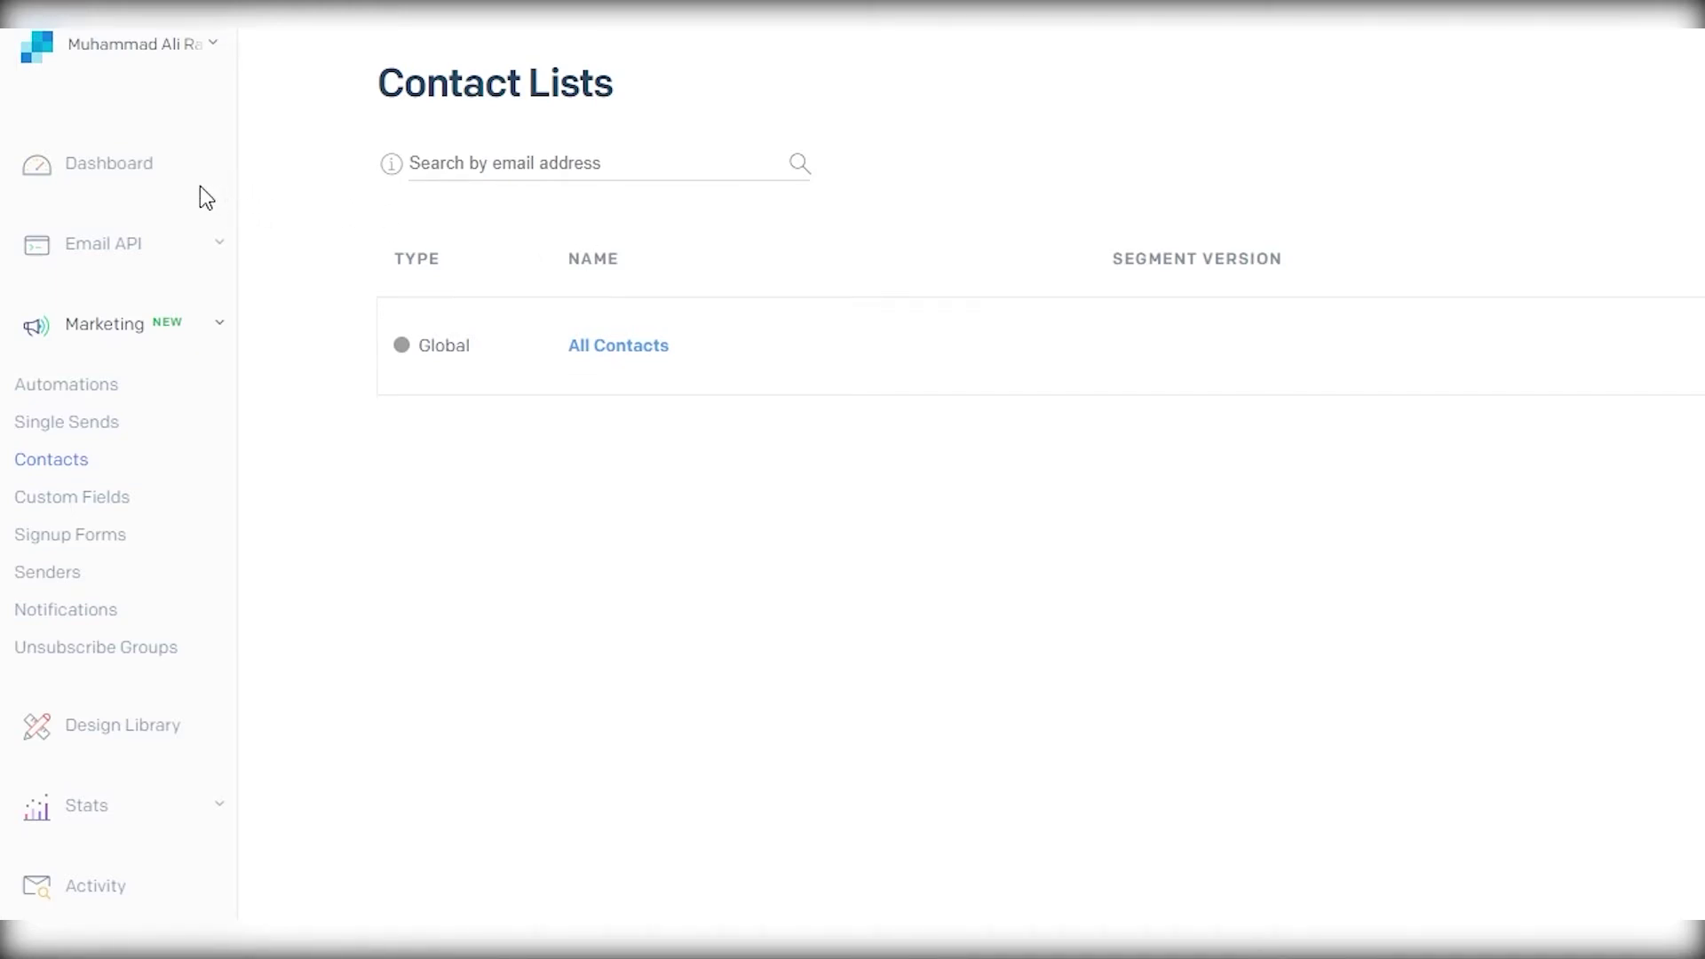
pyautogui.click(168, 739)
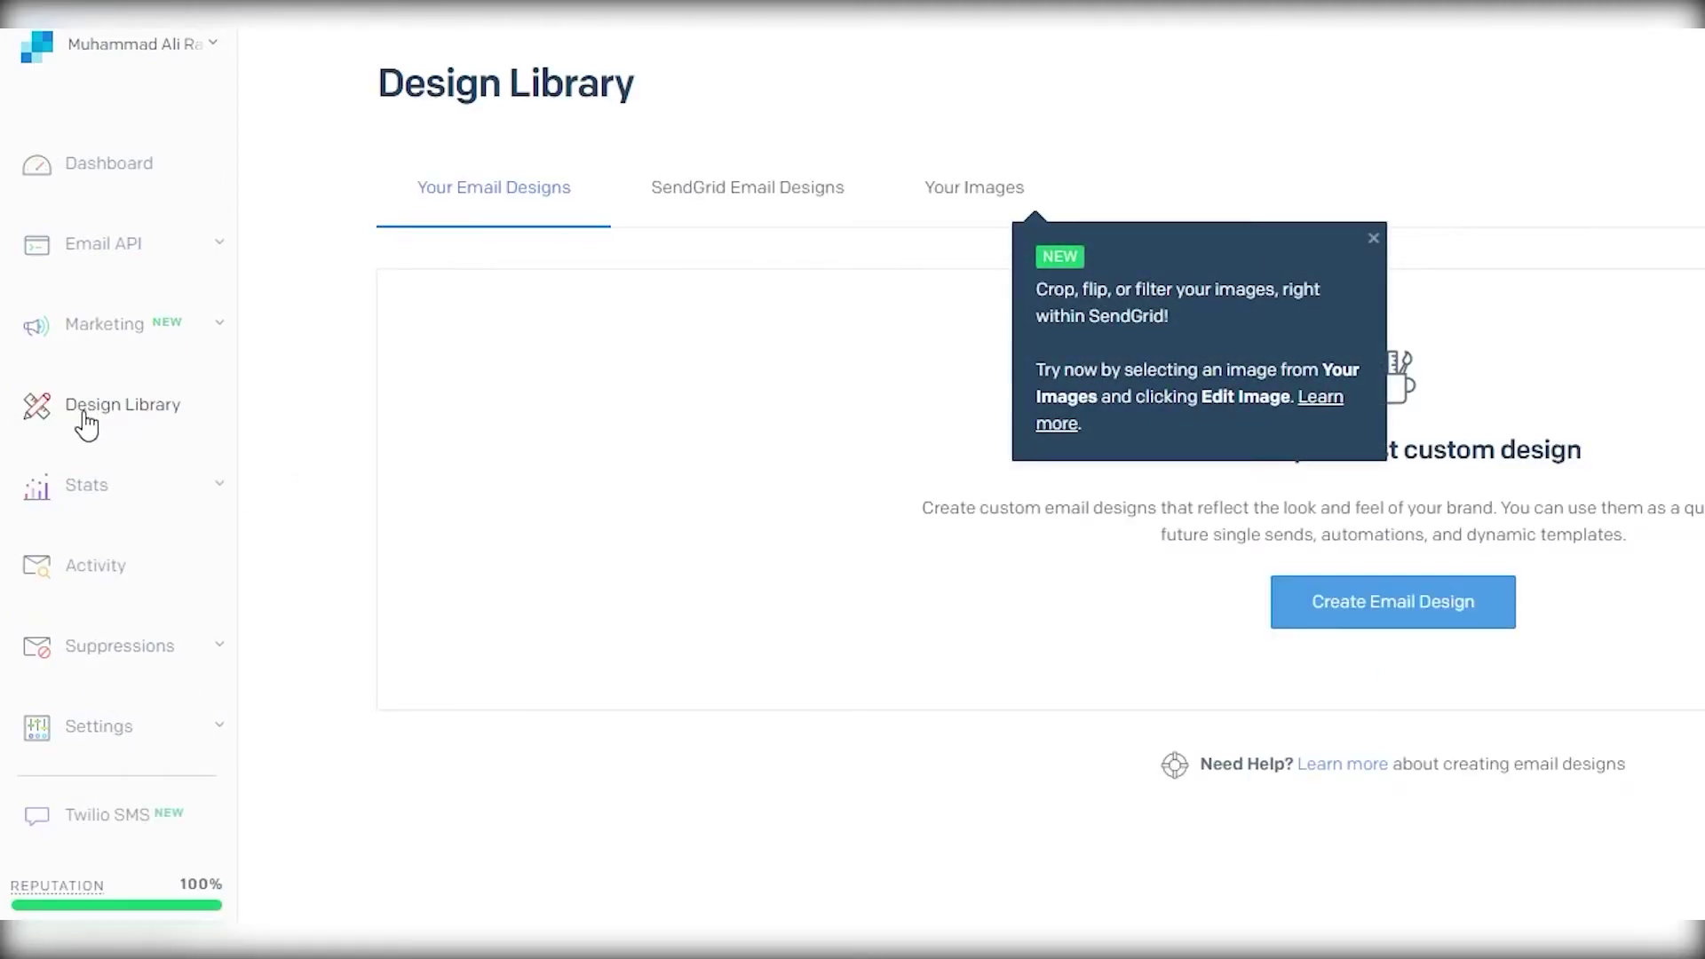
# - Dismiss the image tip and browse the SendGrid Email Designs, Your Images and Your Email Designs tabs
pyautogui.click(1294, 241)
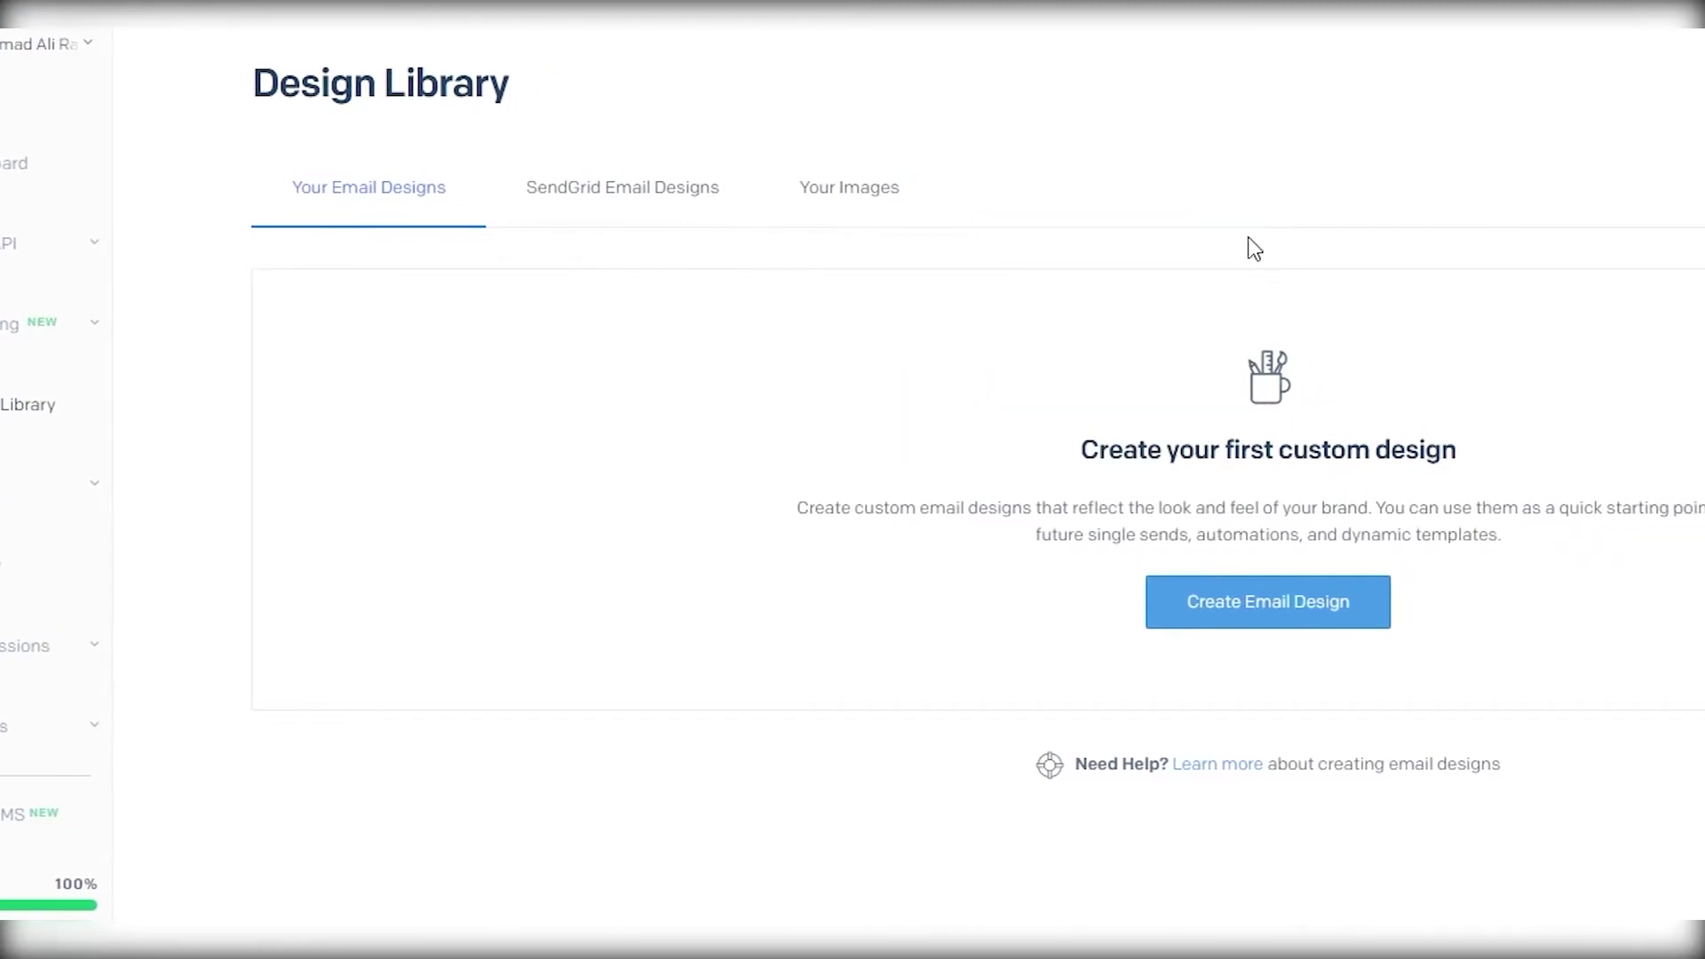
pyautogui.click(729, 210)
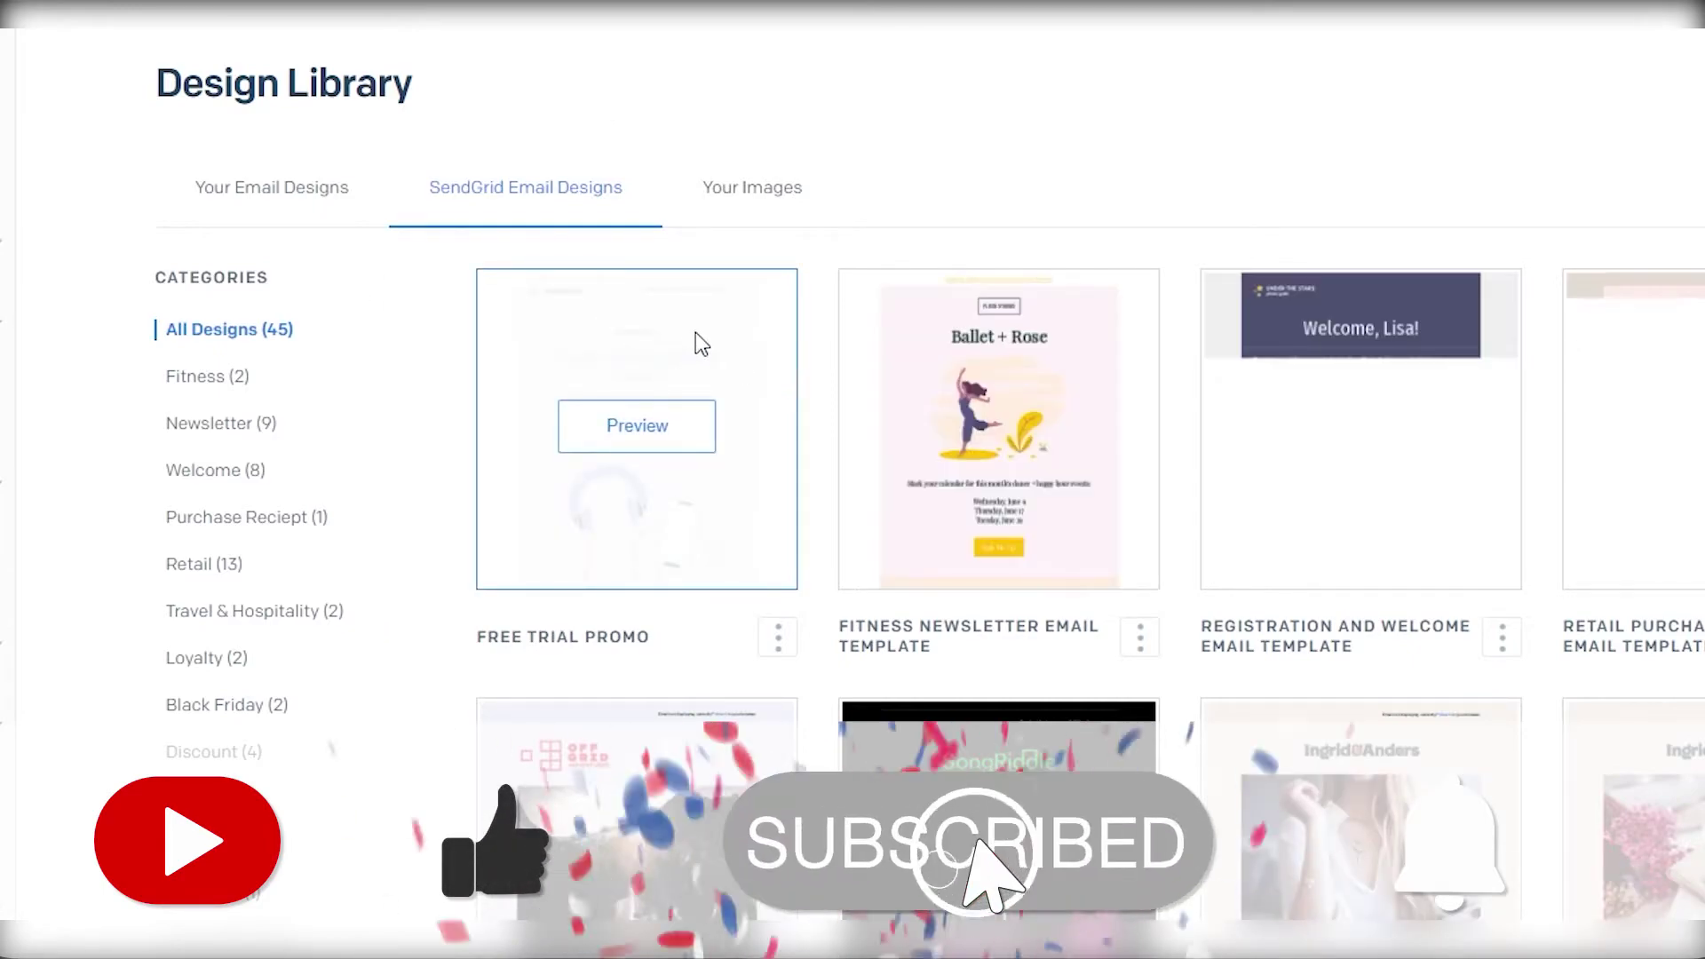
pyautogui.click(753, 182)
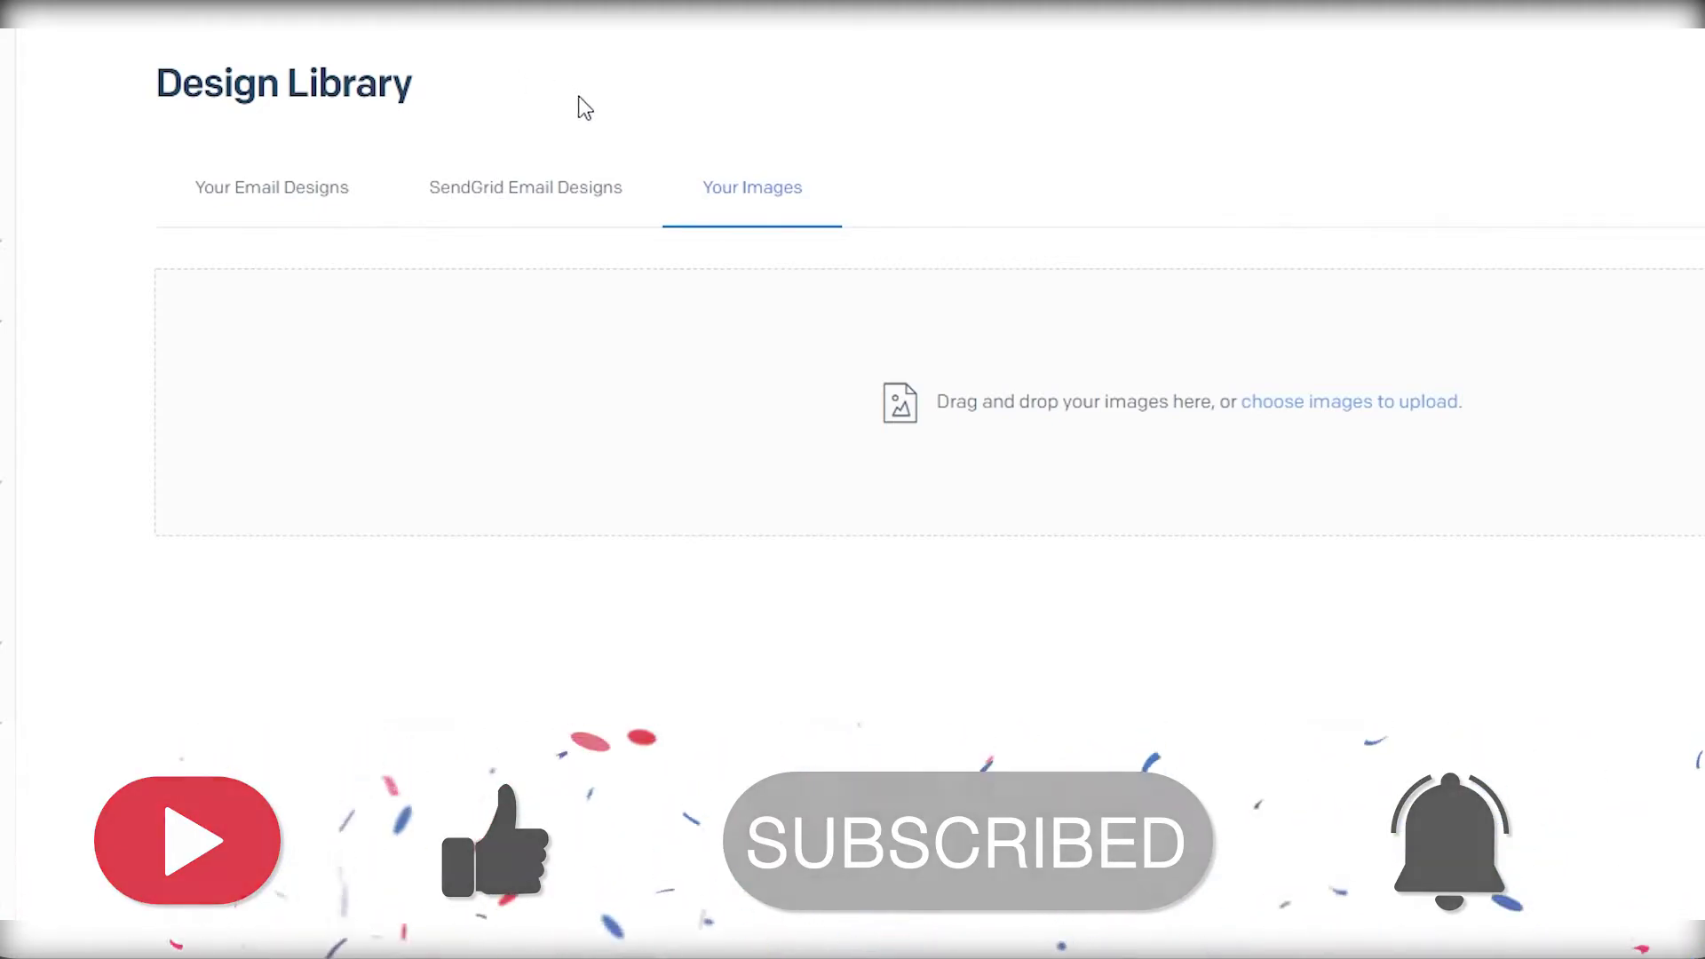
pyautogui.click(238, 191)
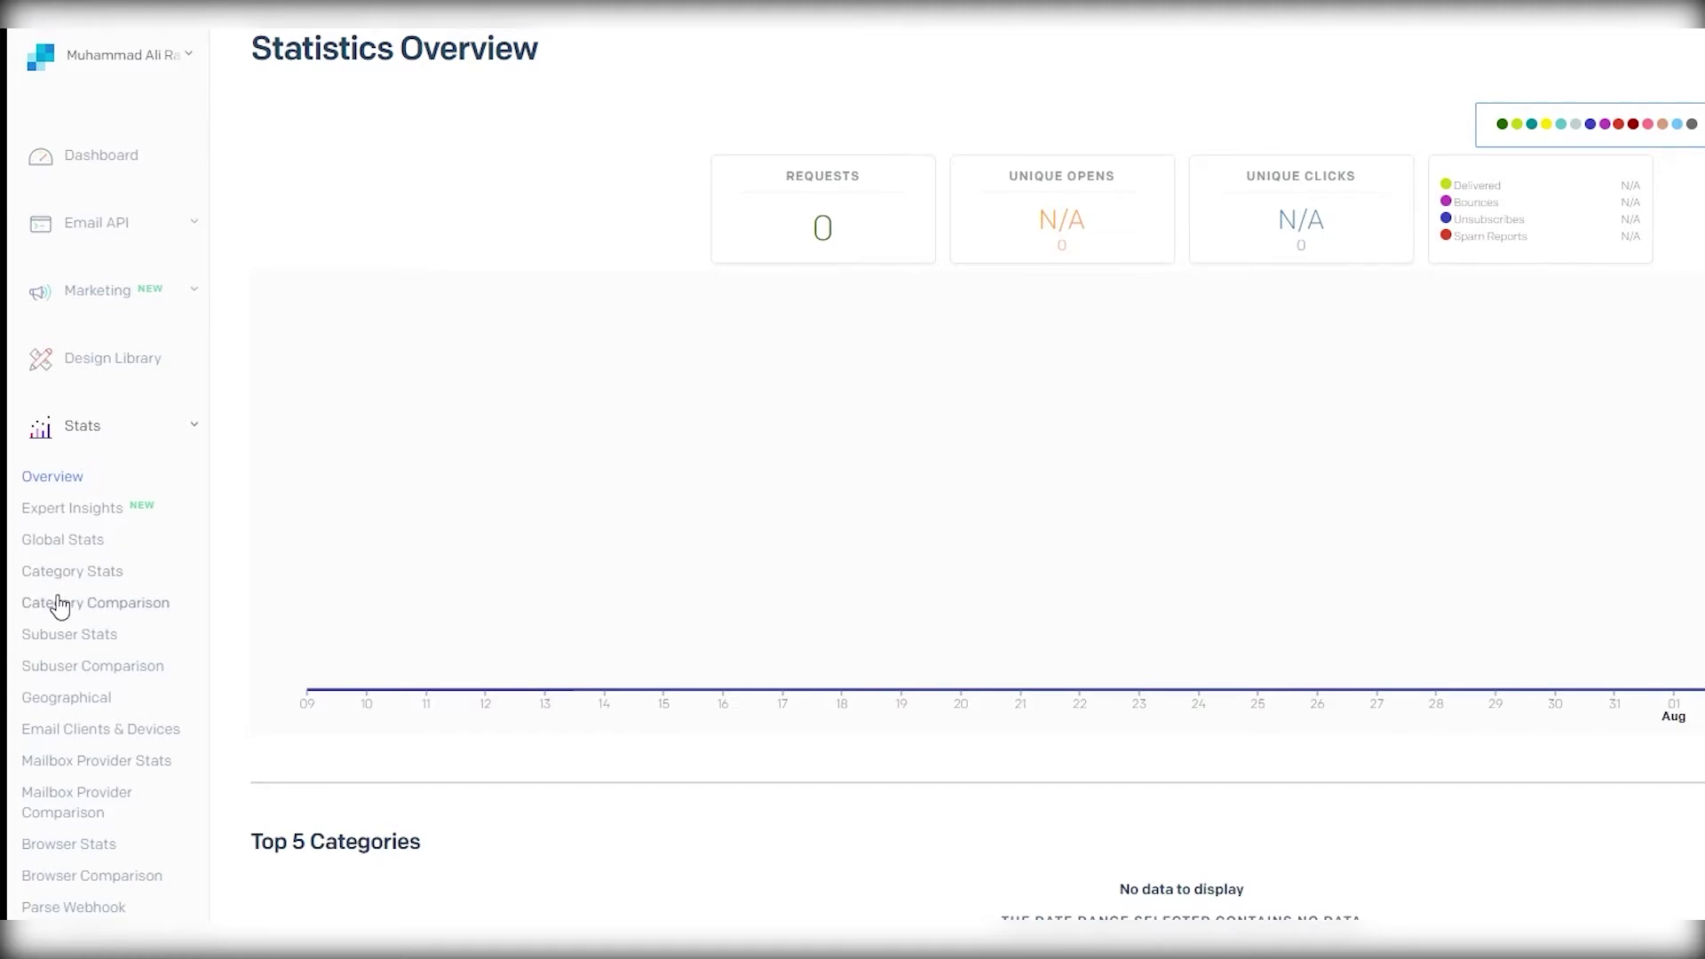
# - Scroll through the Statistics Overview, then go to the Activity Feed
pyautogui.scroll(-4, 57, 601)
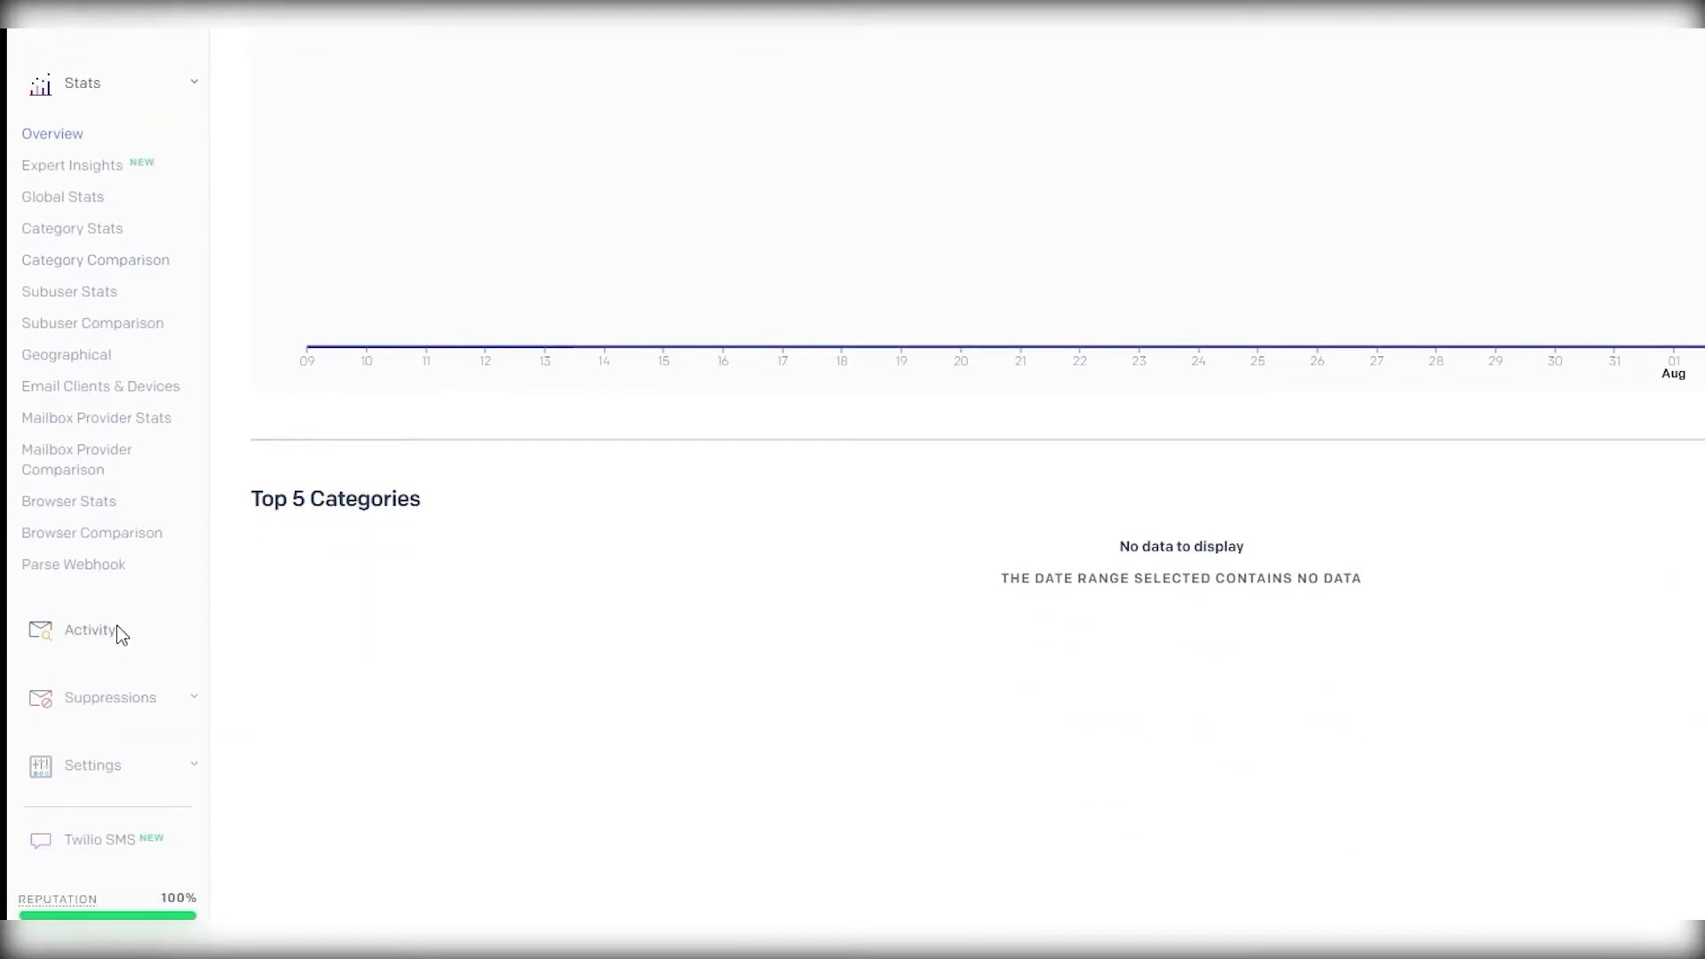
pyautogui.scroll(4, 118, 632)
pyautogui.click(133, 506)
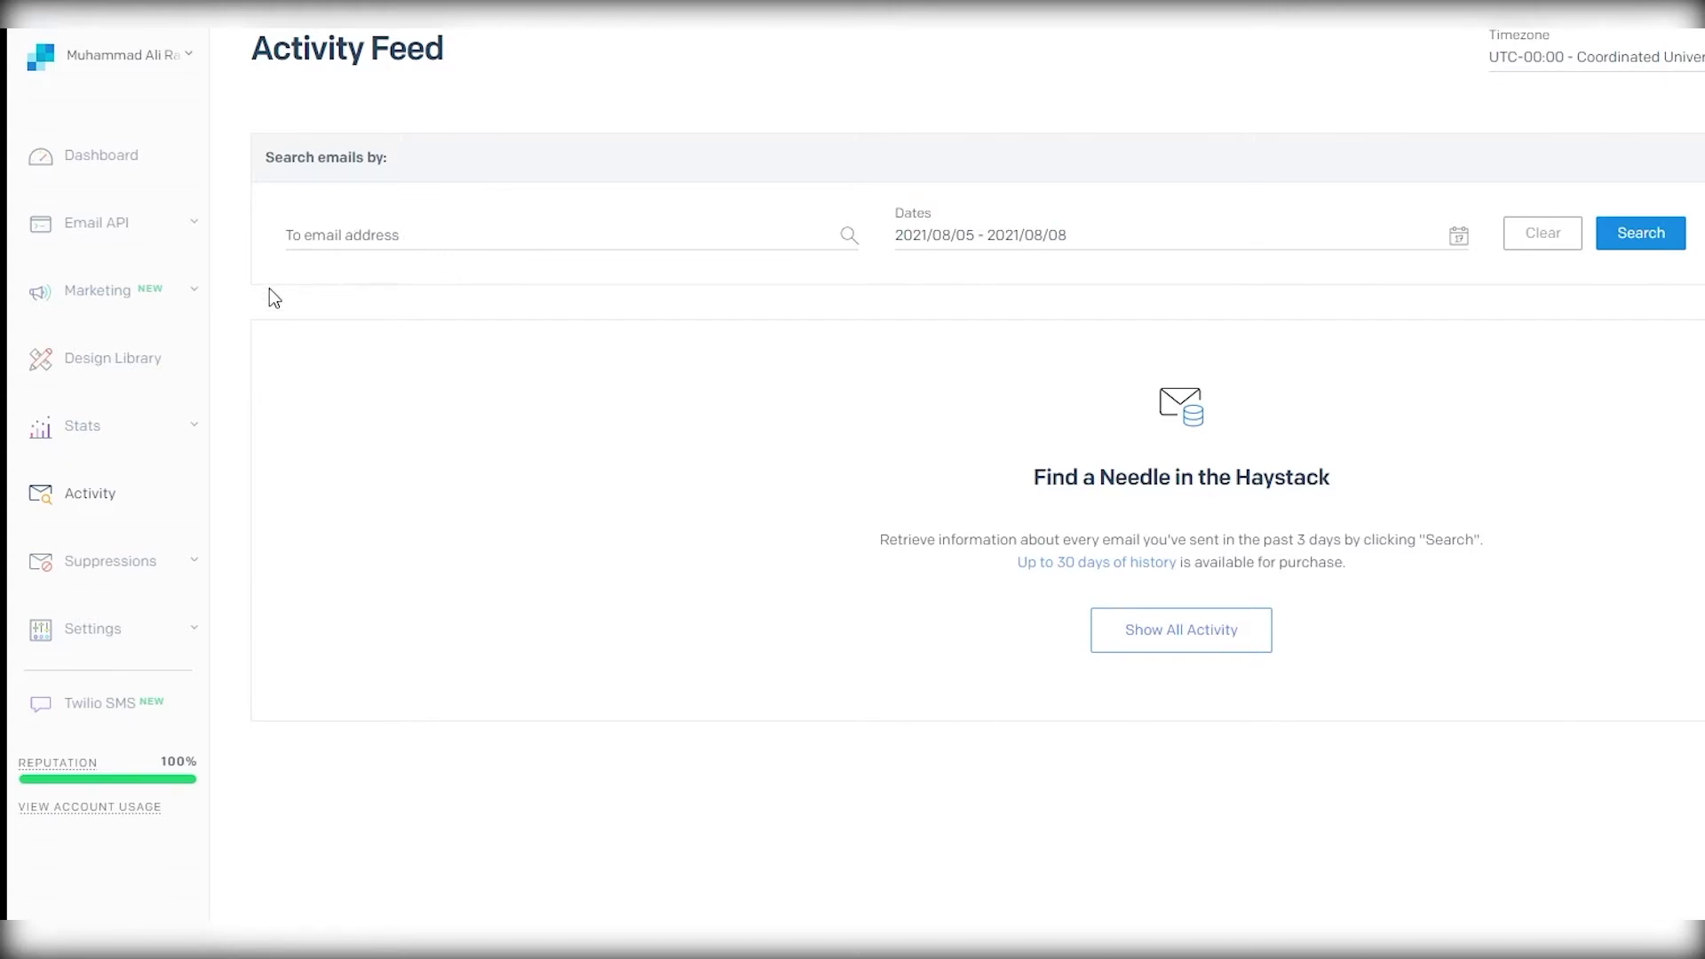
# - Expand the Suppressions submenu in the sidebar
pyautogui.click(106, 567)
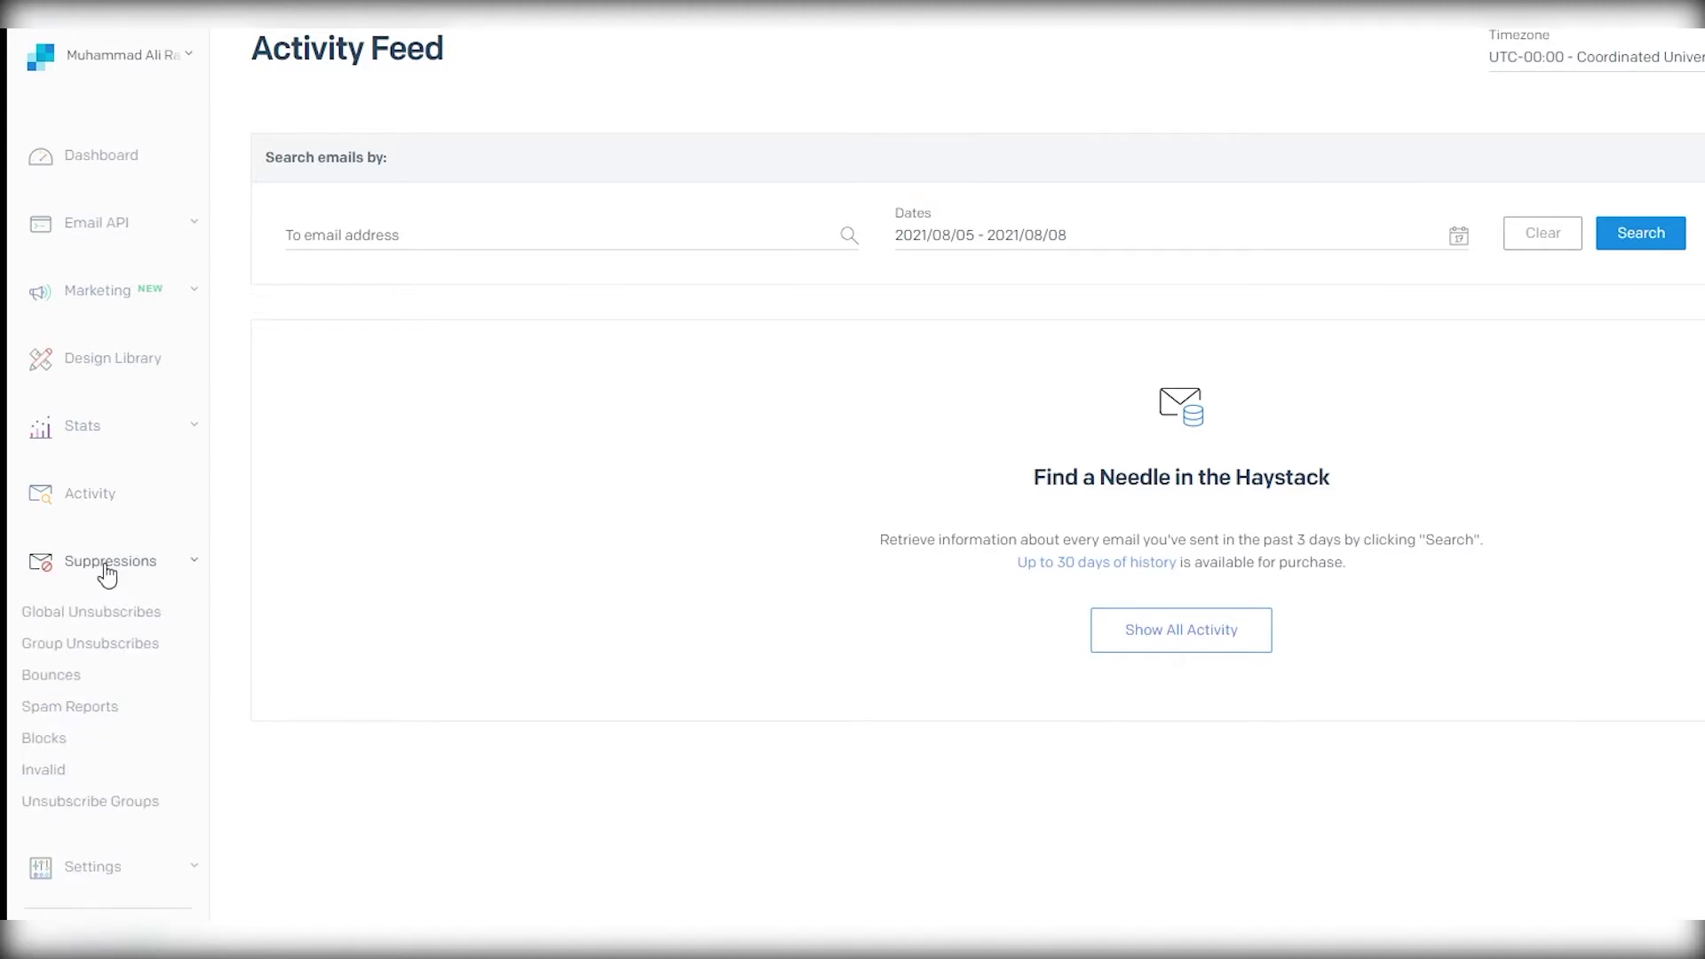
# - Open Global Unsubscribes and expand the Marketing section of the sidebar
pyautogui.click(109, 620)
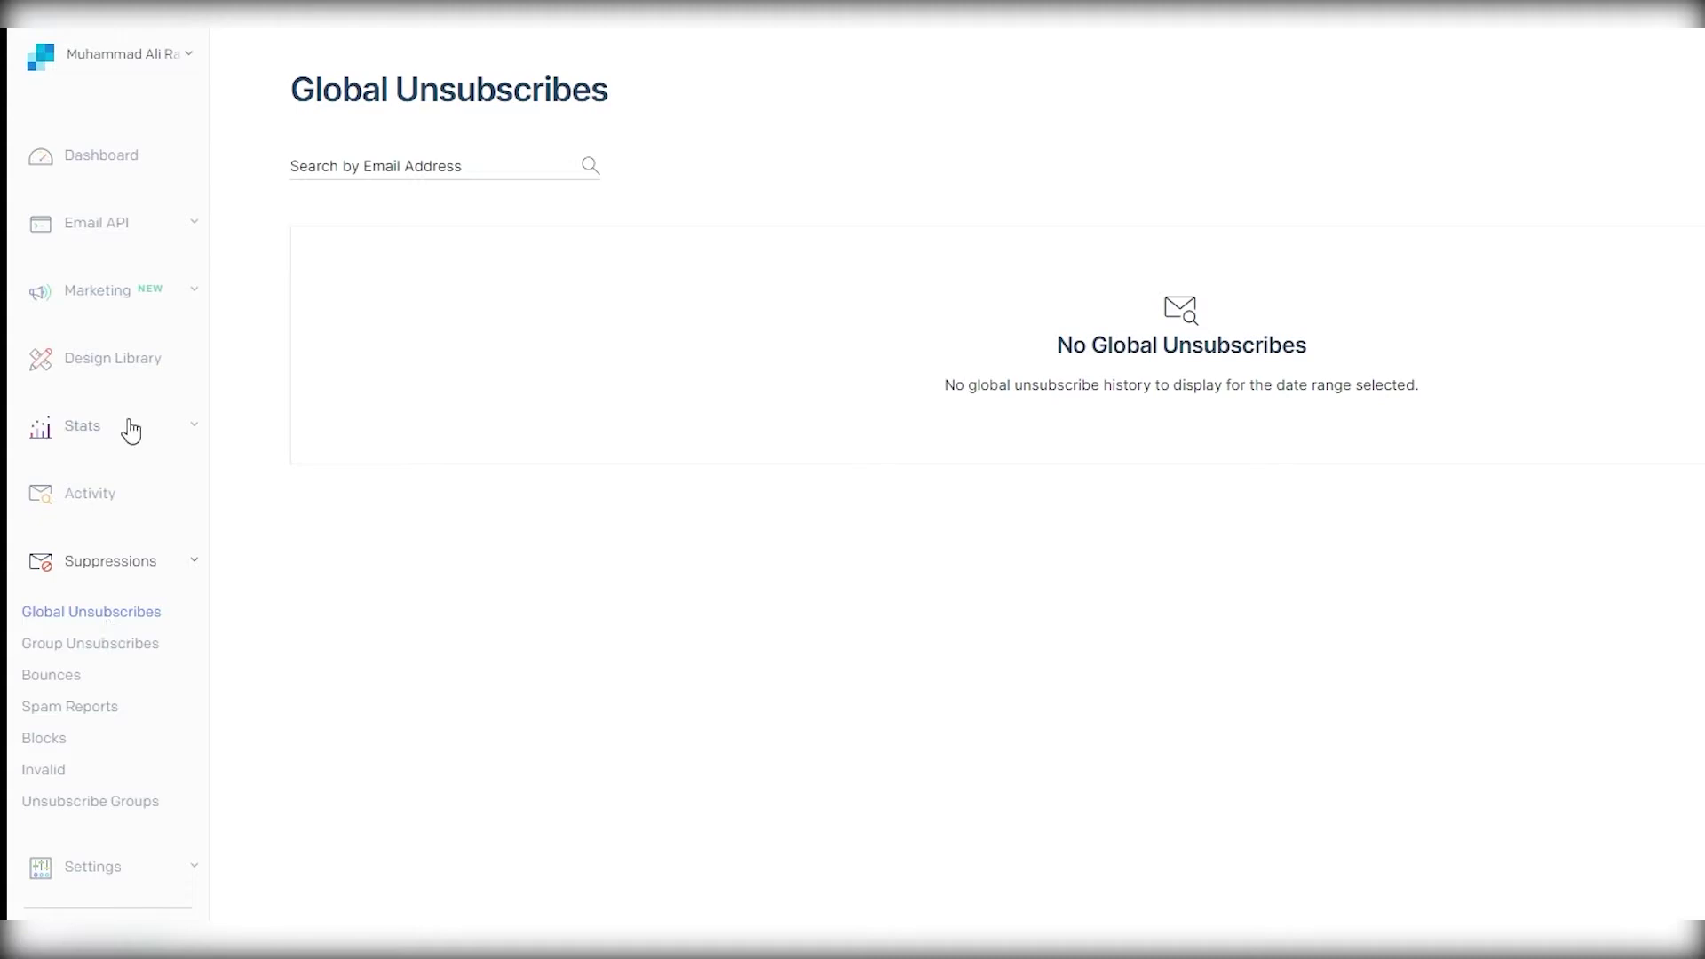
pyautogui.click(199, 293)
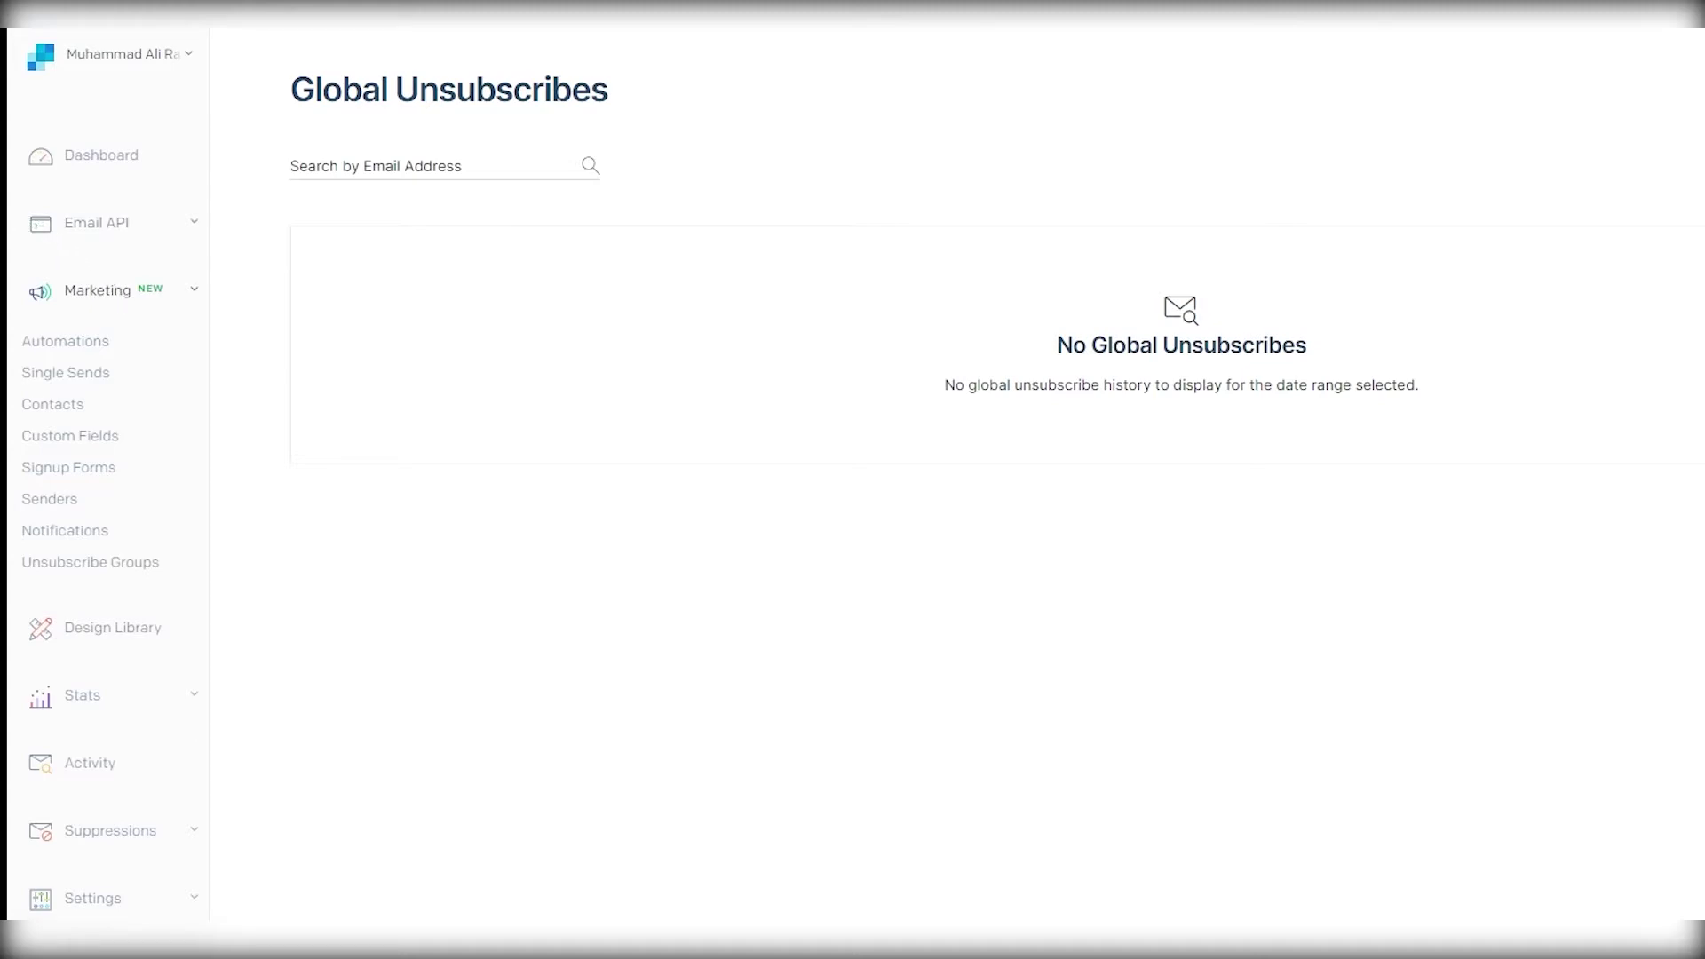
# - Expand Email API in the sidebar and go to the Dynamic Templates page
pyautogui.click(122, 223)
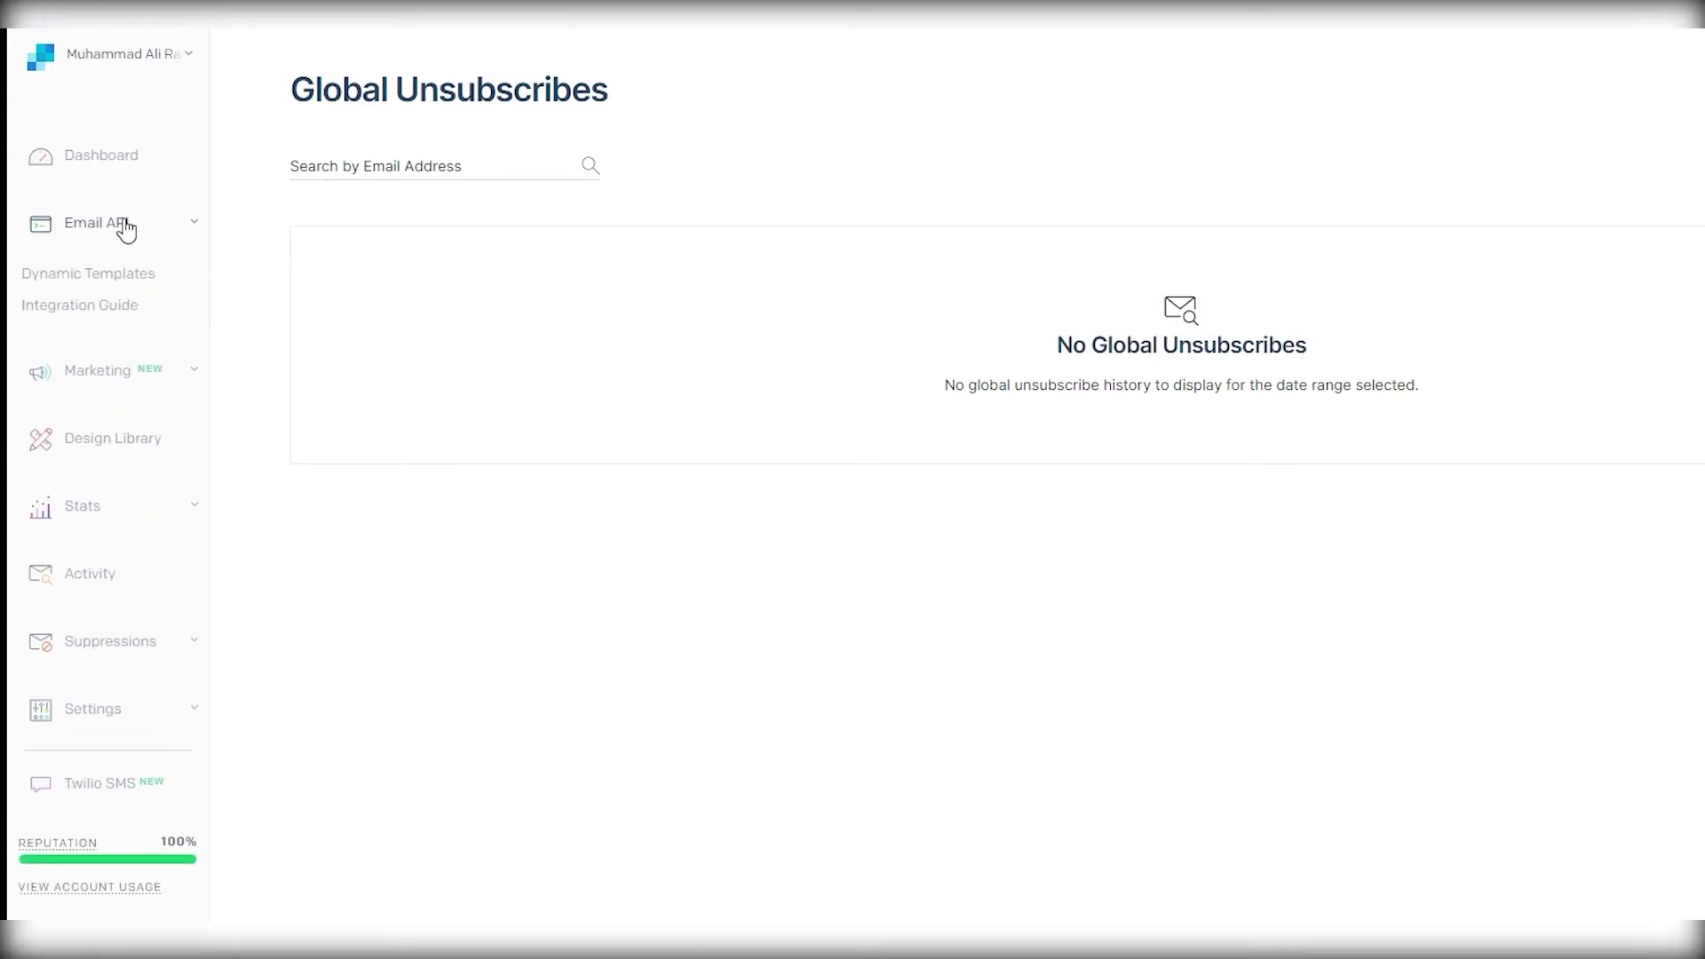
pyautogui.click(124, 227)
pyautogui.click(86, 229)
pyautogui.click(85, 280)
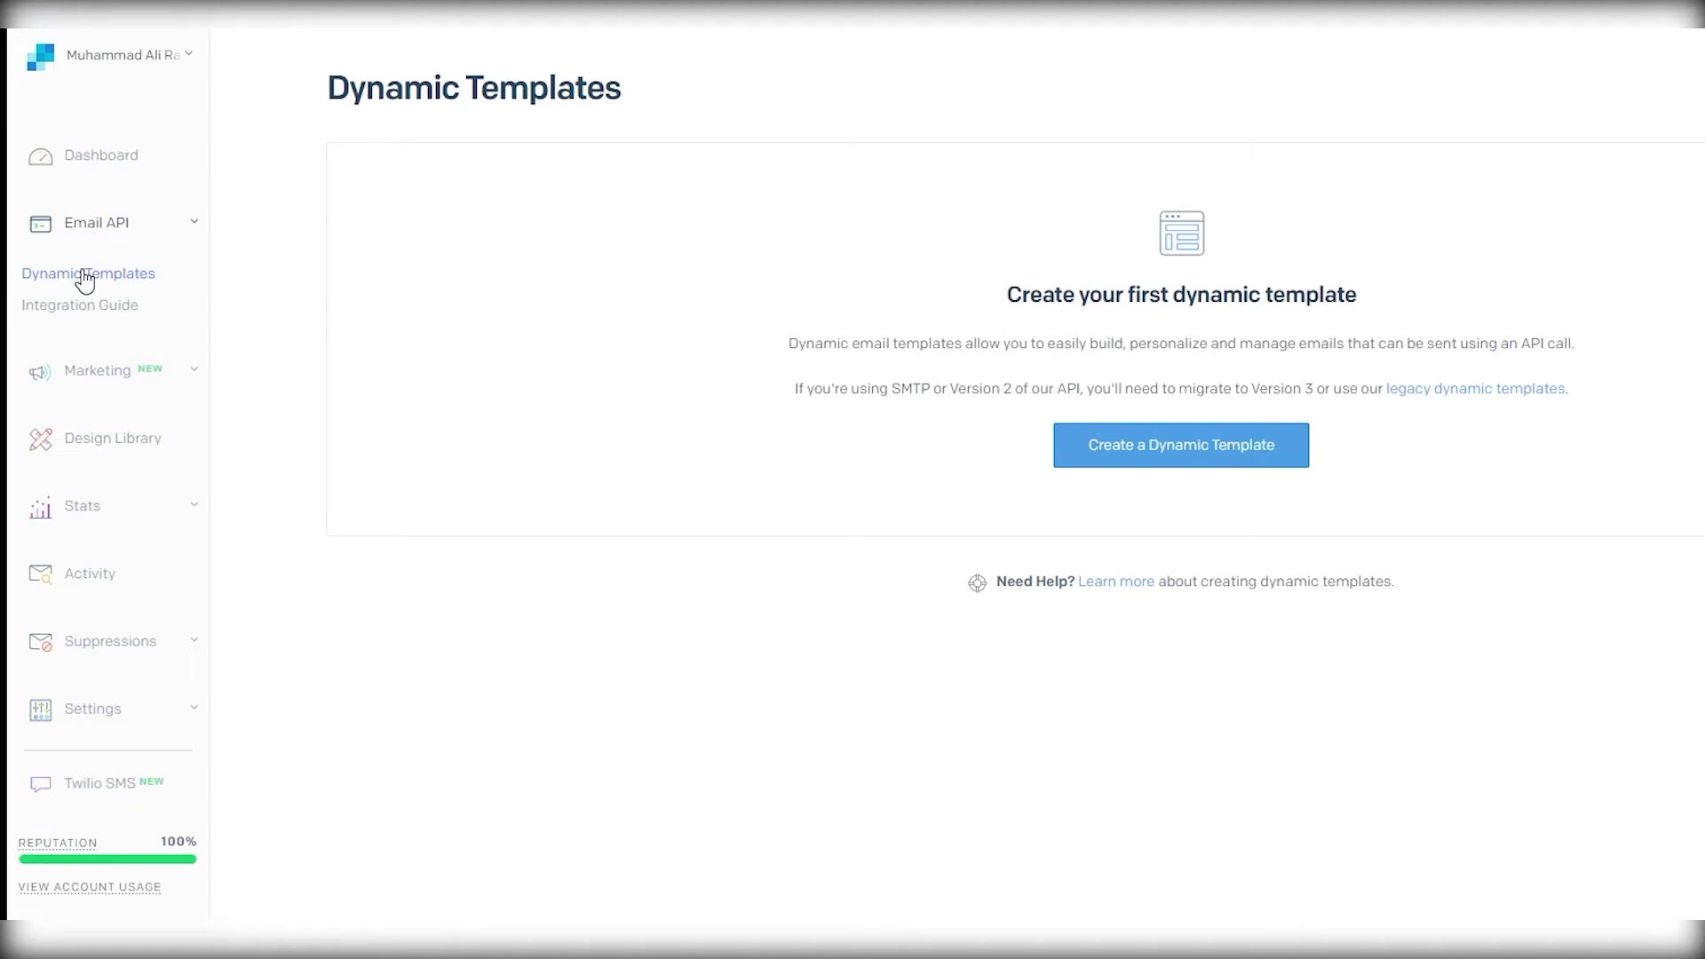
# - Create a new dynamic template, filling its name from autofill, and expand its row to view the template ID
pyautogui.click(1138, 439)
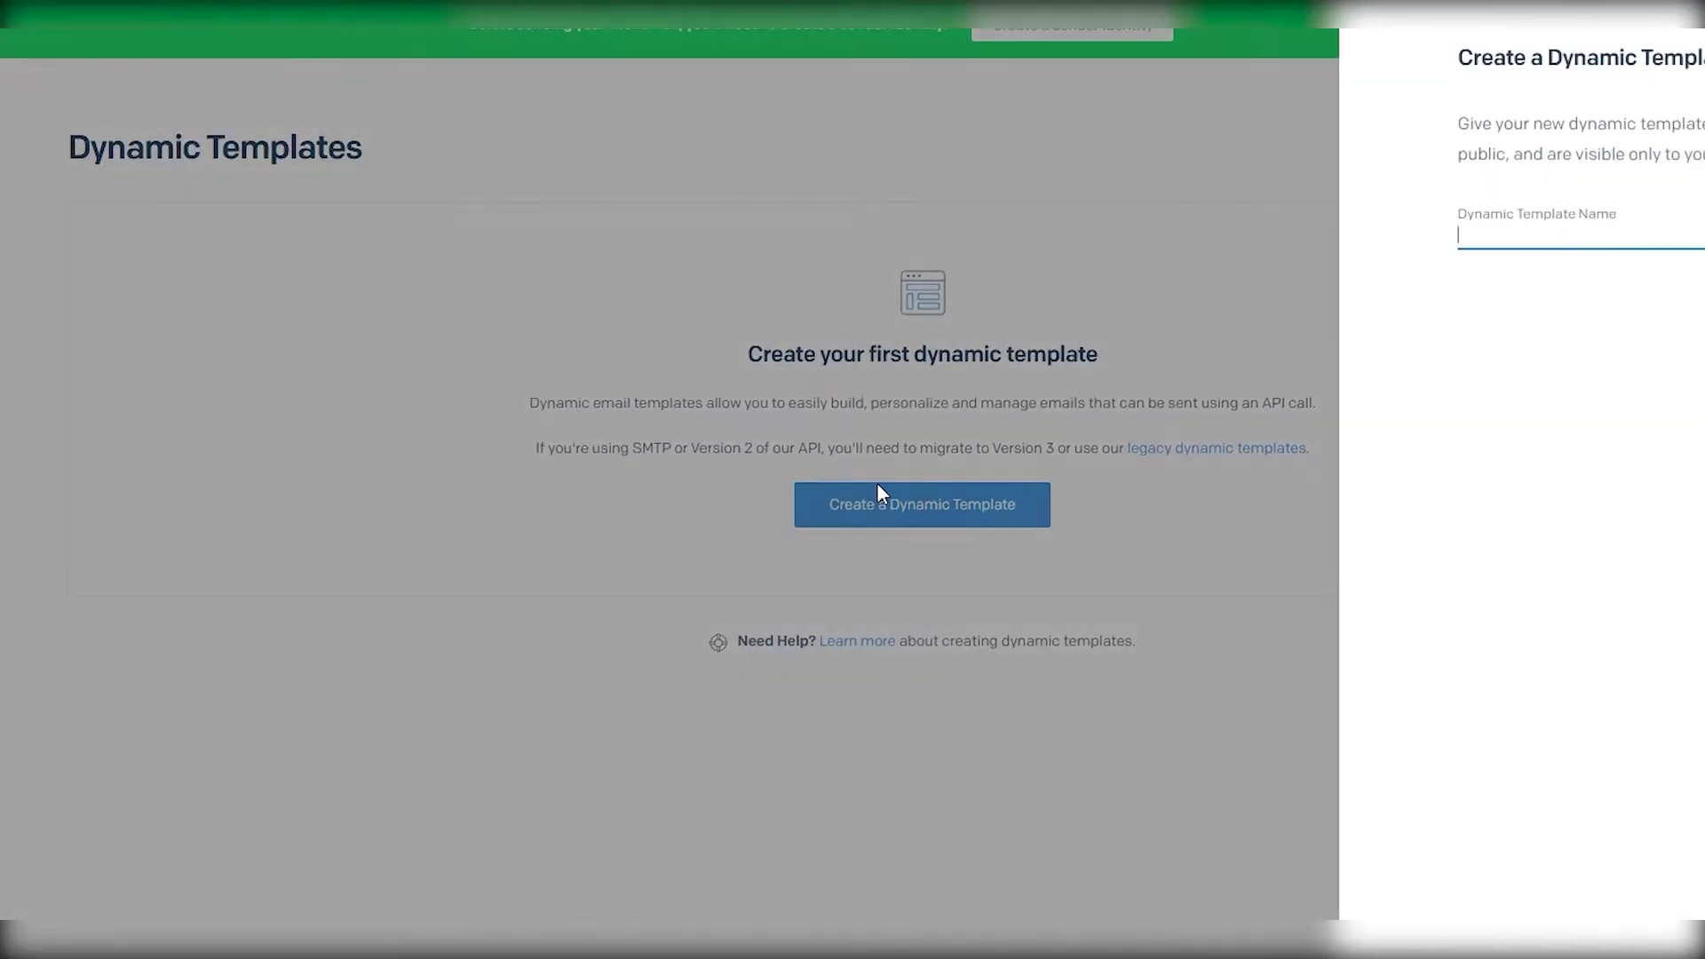
pyautogui.click(1270, 239)
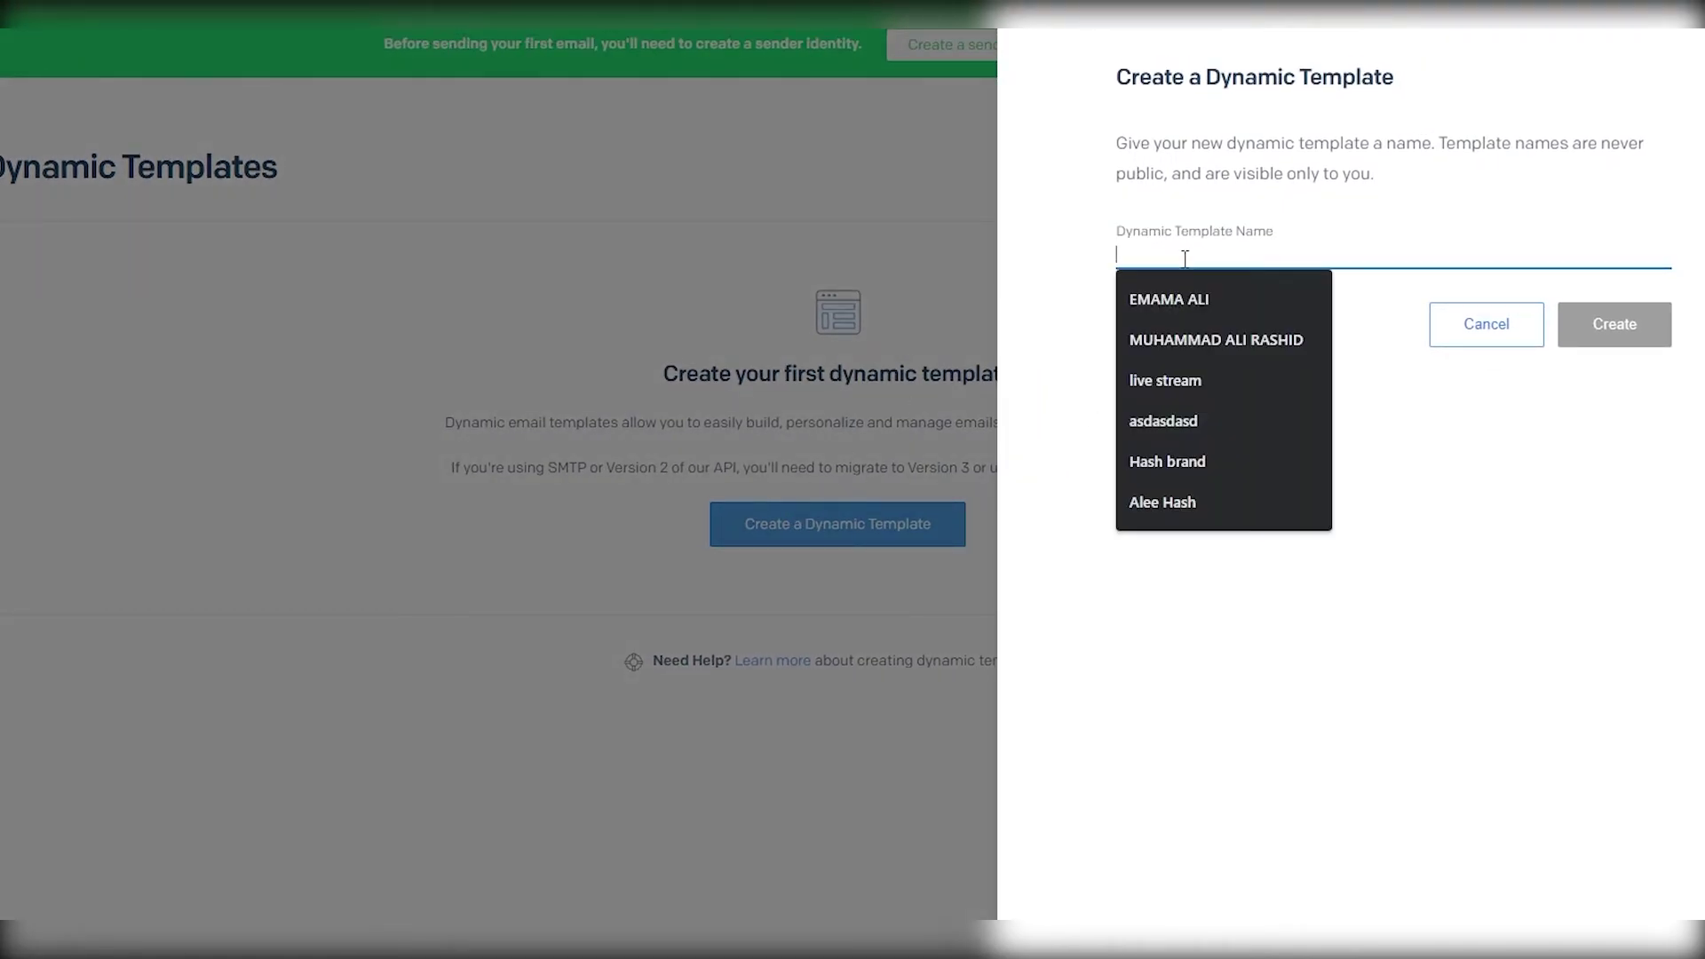
pyautogui.click(1293, 306)
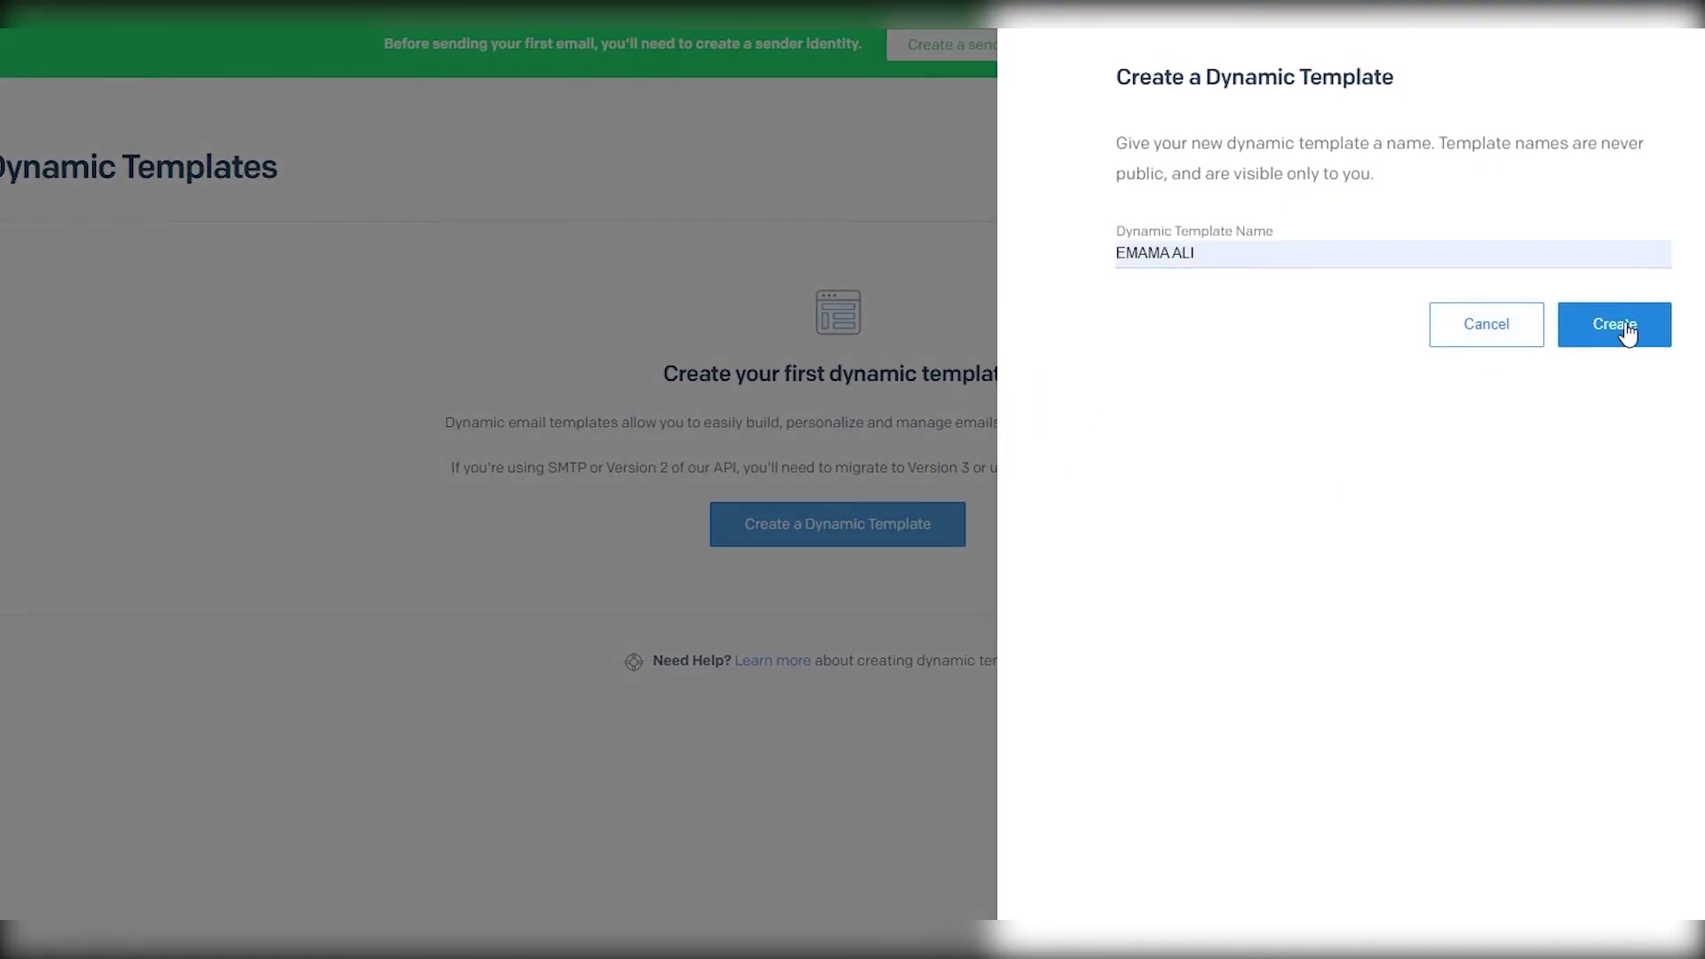
pyautogui.click(1627, 334)
pyautogui.click(330, 480)
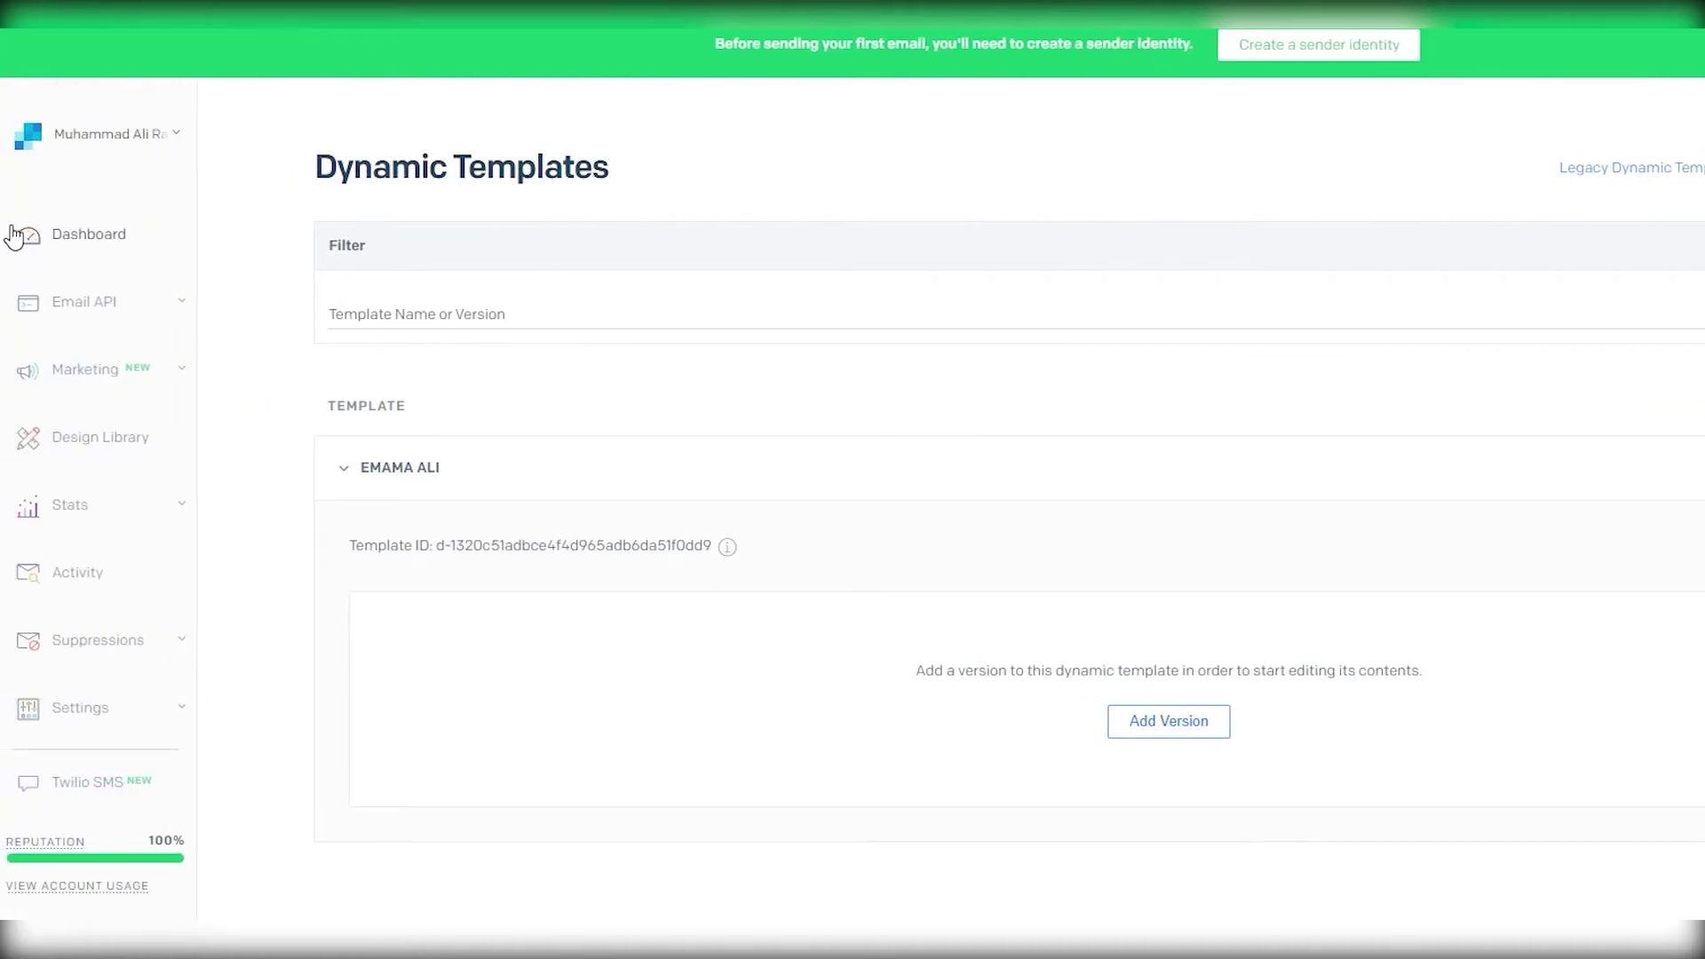
# - Return to the SendGrid dashboard from the sidebar
pyautogui.click(18, 233)
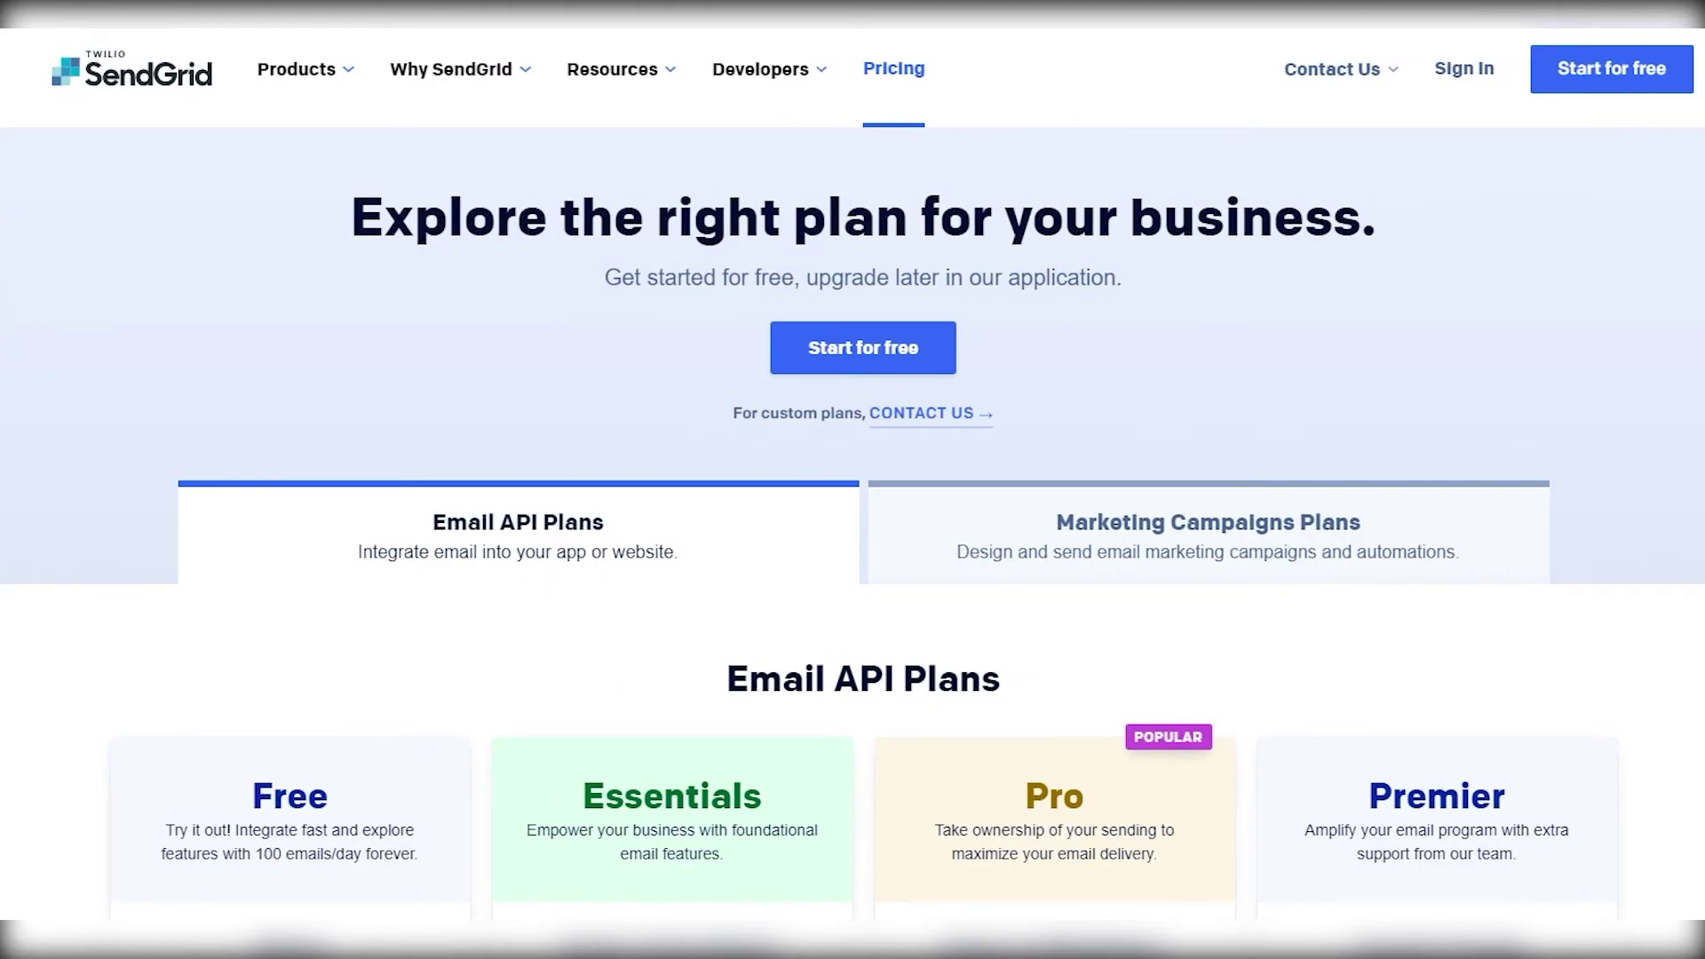
pyautogui.scroll(-3, 853, 533)
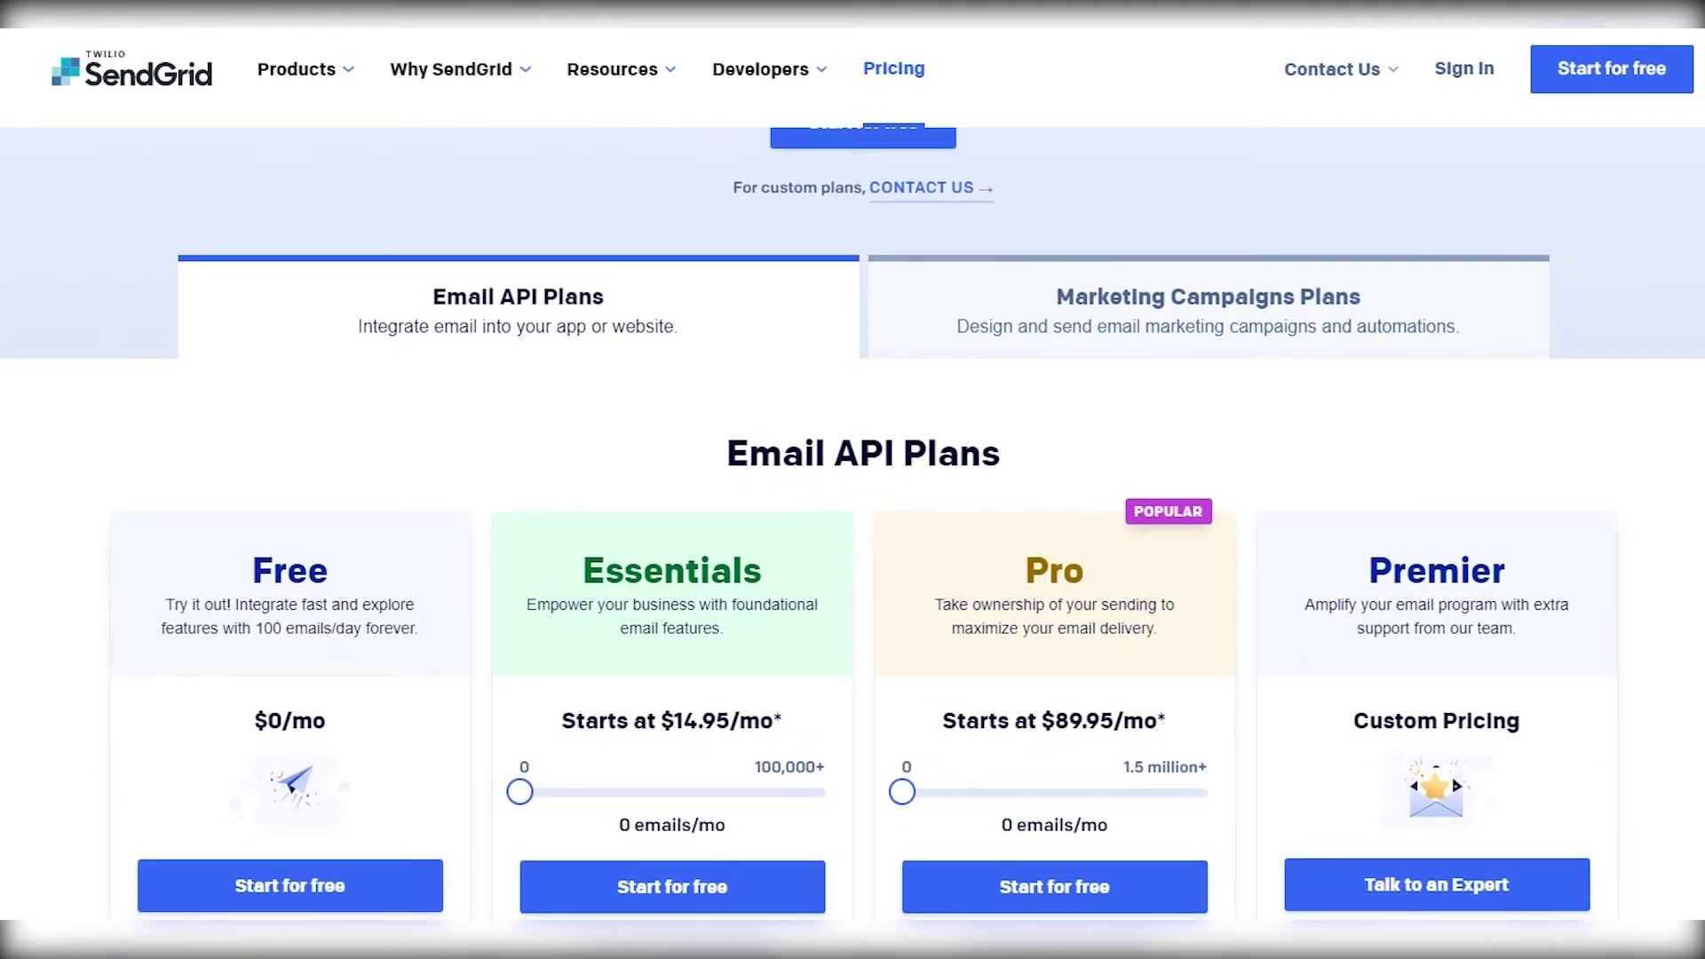
pyautogui.scroll(-1, 853, 533)
pyautogui.scroll(-2, 852, 533)
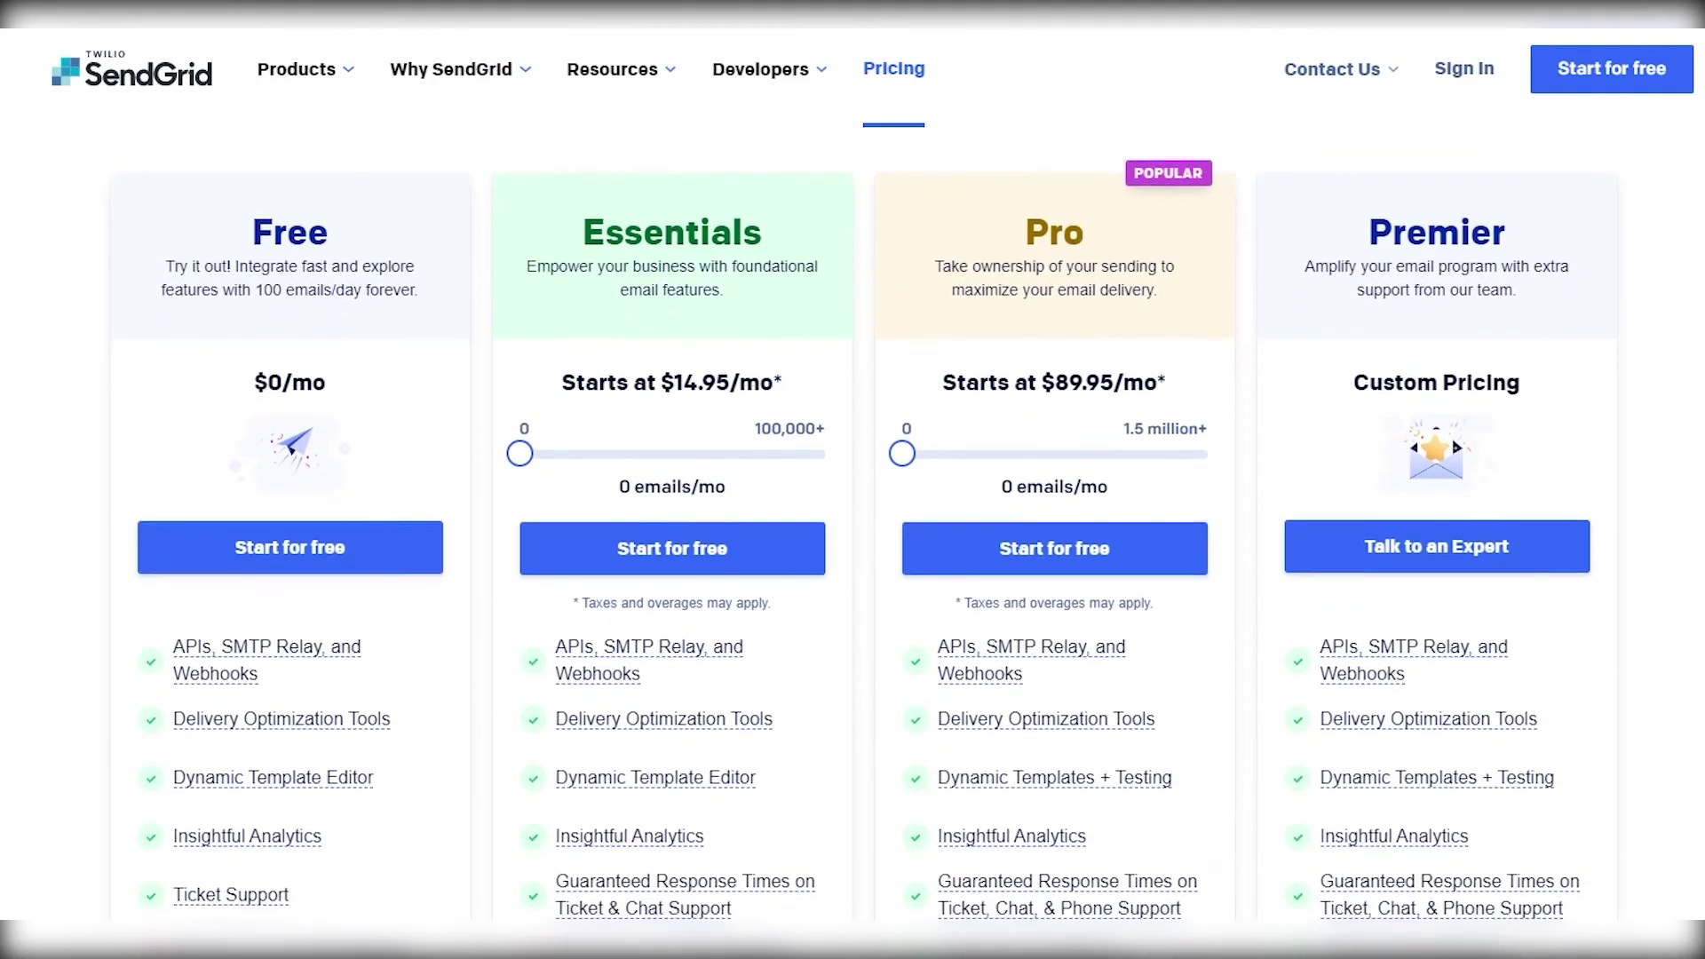
pyautogui.scroll(-2, 852, 533)
pyautogui.scroll(2, 853, 533)
pyautogui.moveTo(239, 671)
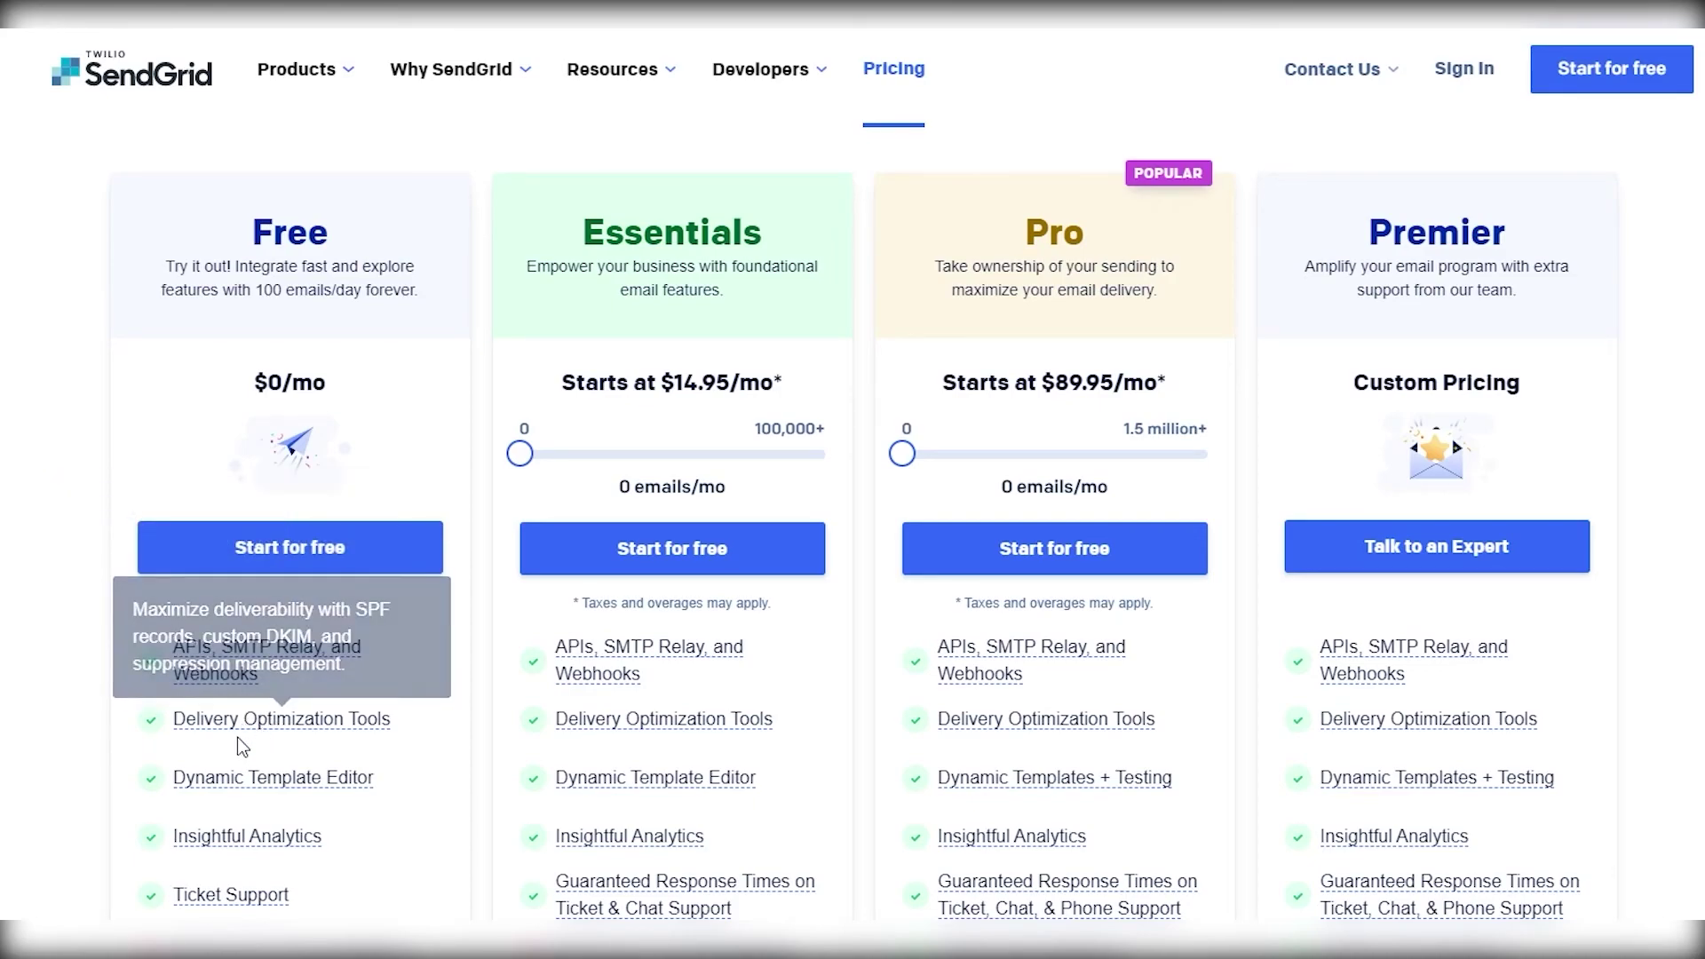
pyautogui.moveTo(233, 781)
pyautogui.moveTo(240, 842)
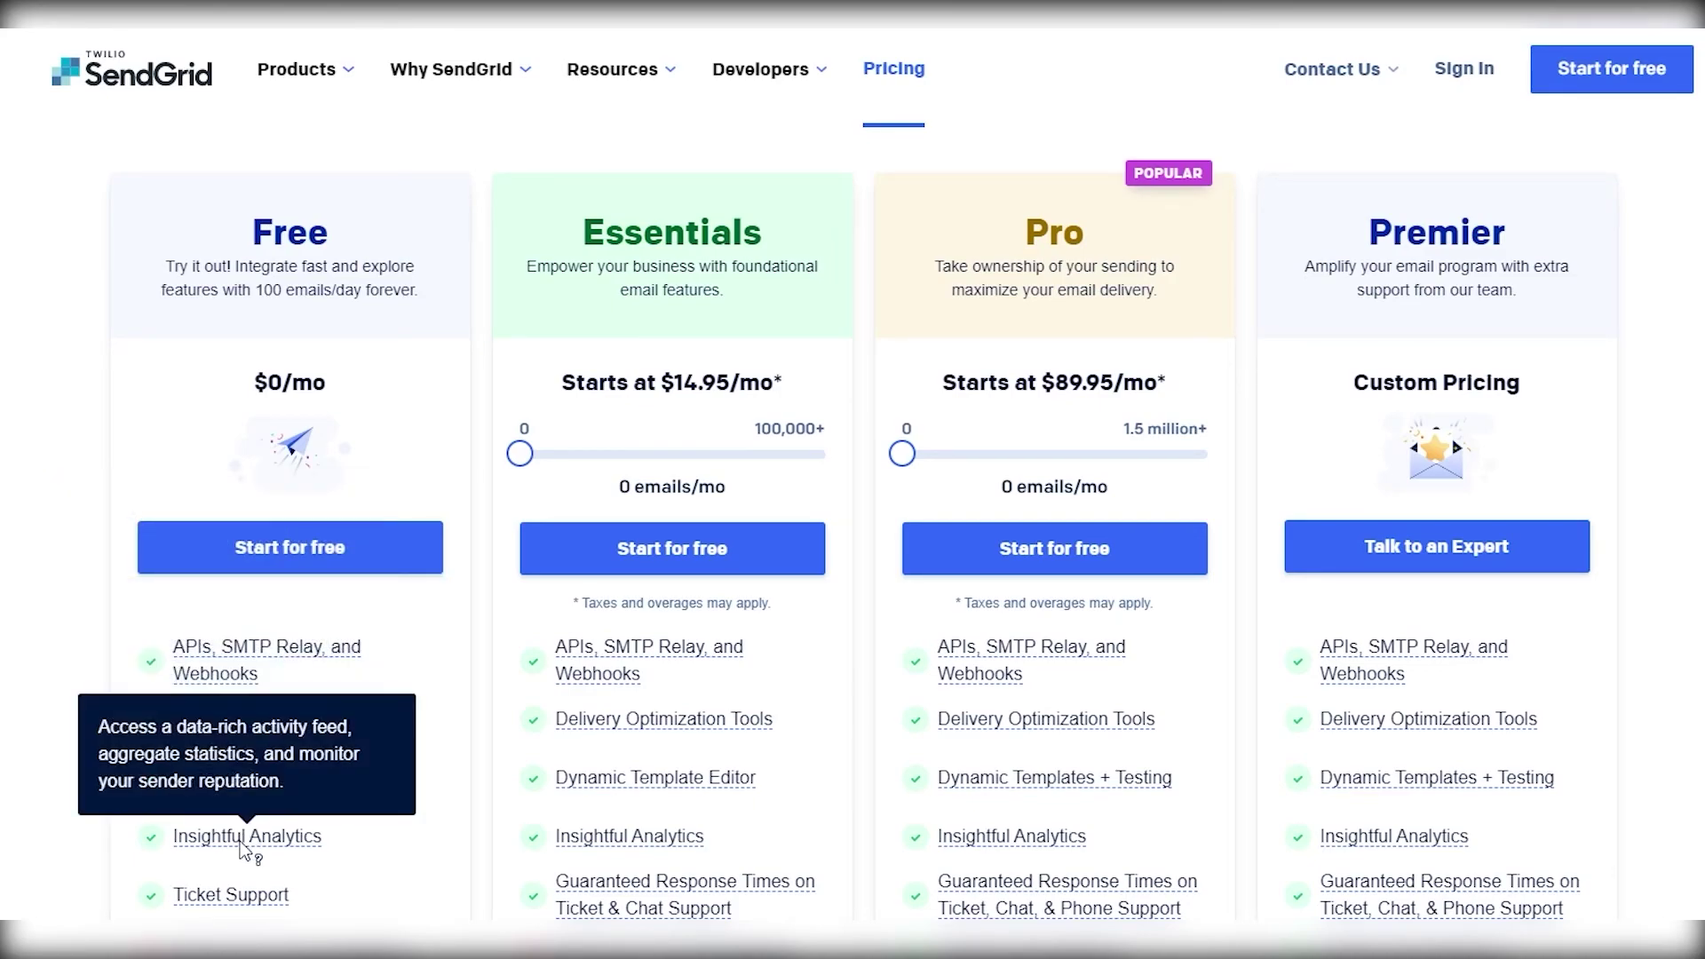
pyautogui.scroll(-3, 249, 860)
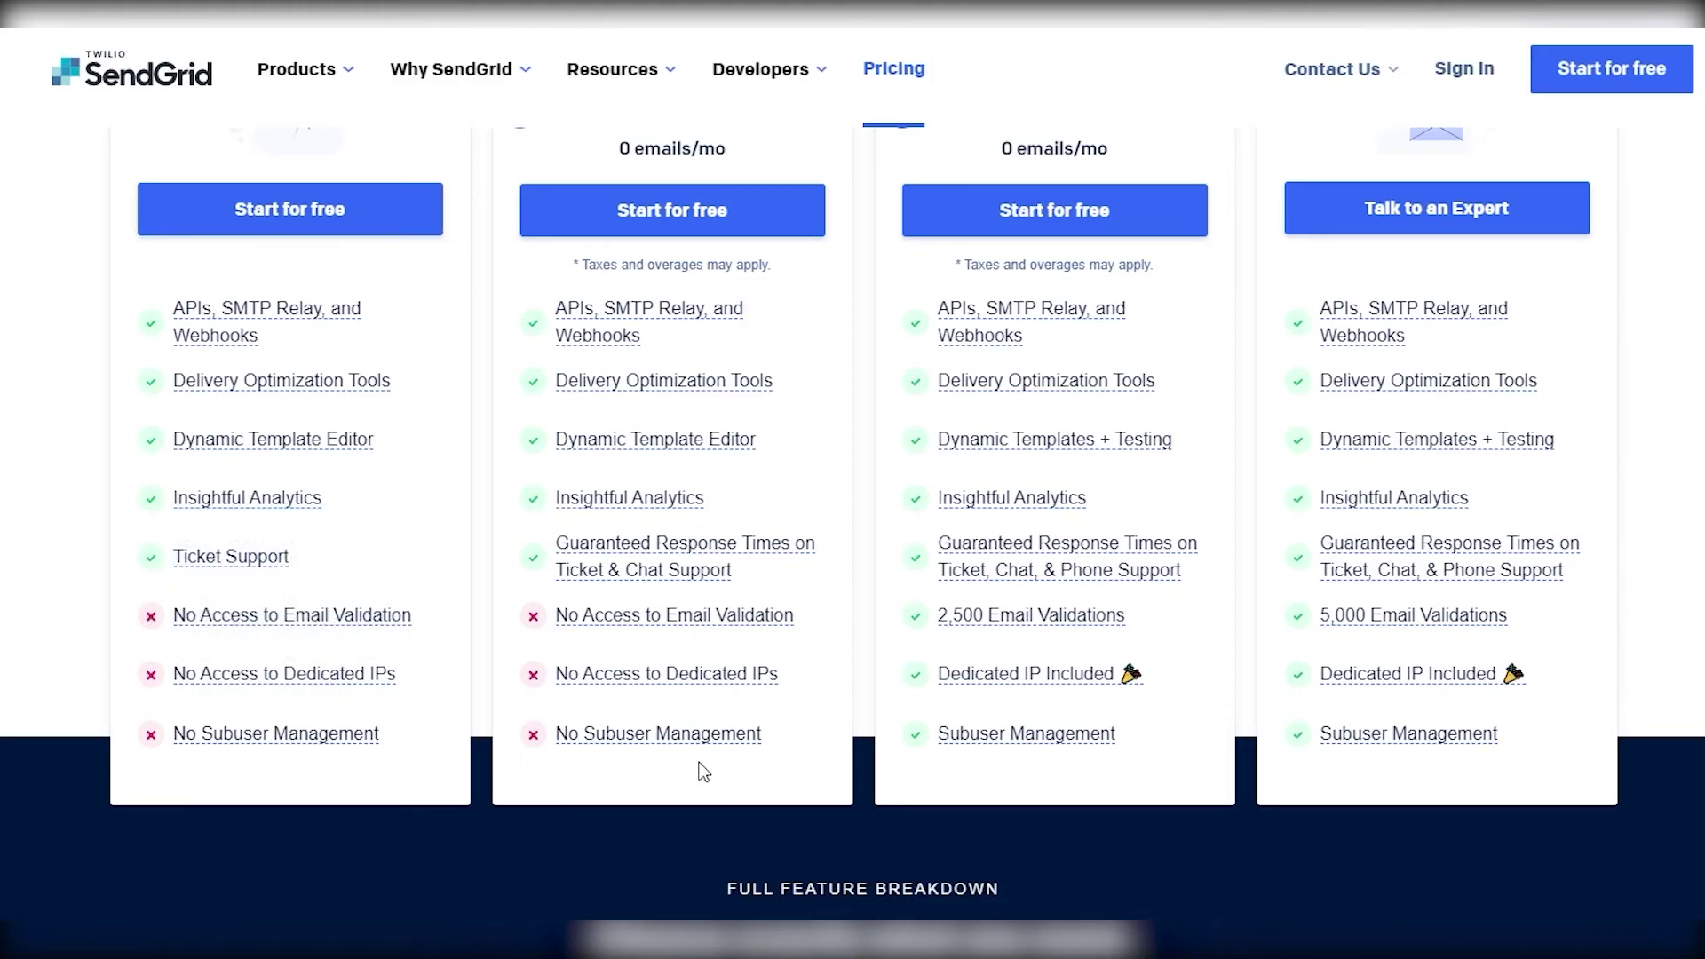
pyautogui.scroll(5, 702, 771)
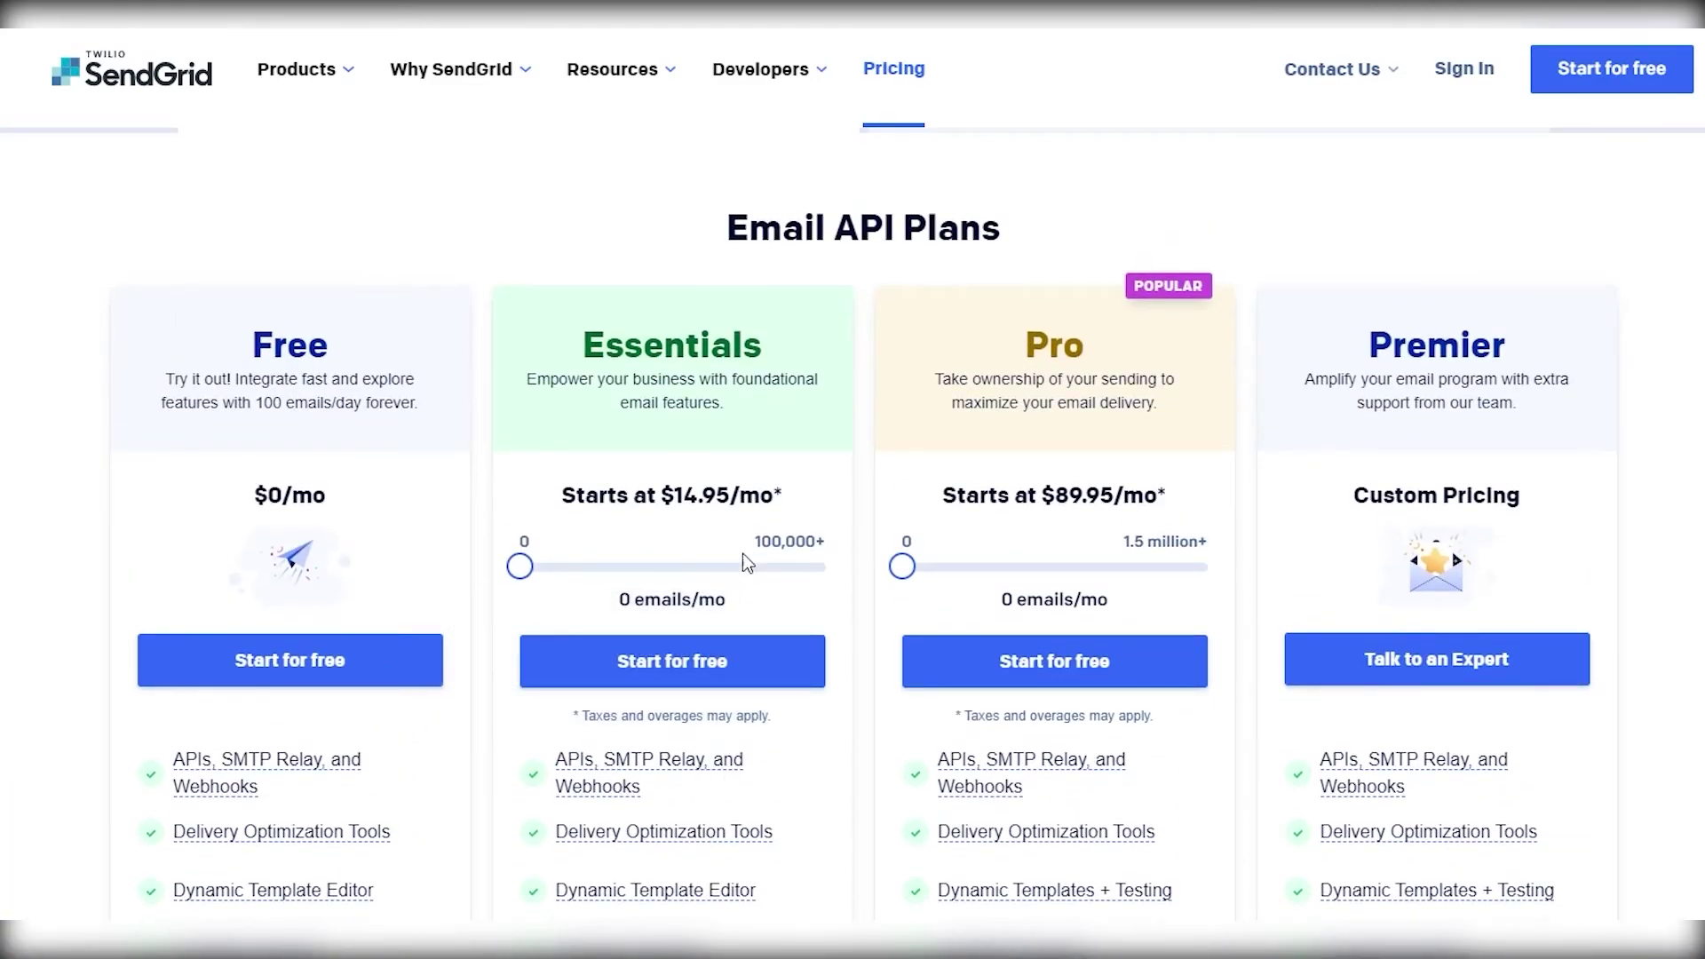
# - Set the Essentials plan volume slider to 50,000 emails/mo to see its estimated price
pyautogui.moveTo(520, 566); pyautogui.dragTo(828, 566)
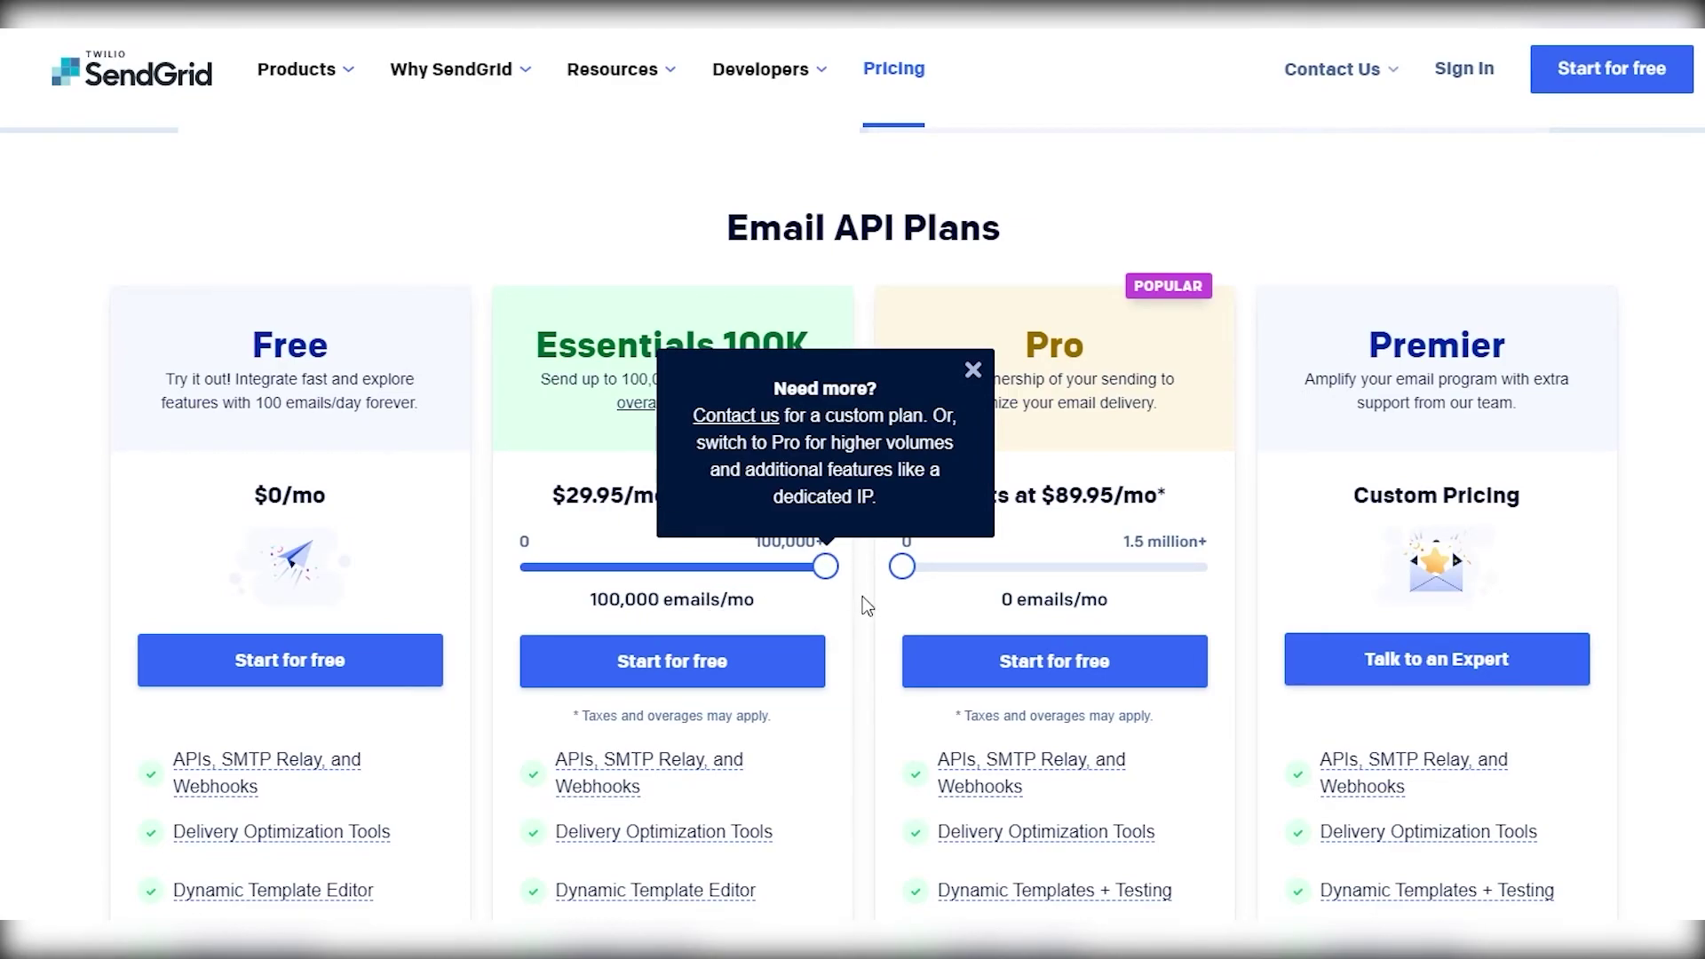
pyautogui.moveTo(832, 569); pyautogui.dragTo(683, 581)
pyautogui.scroll(-3, 684, 586)
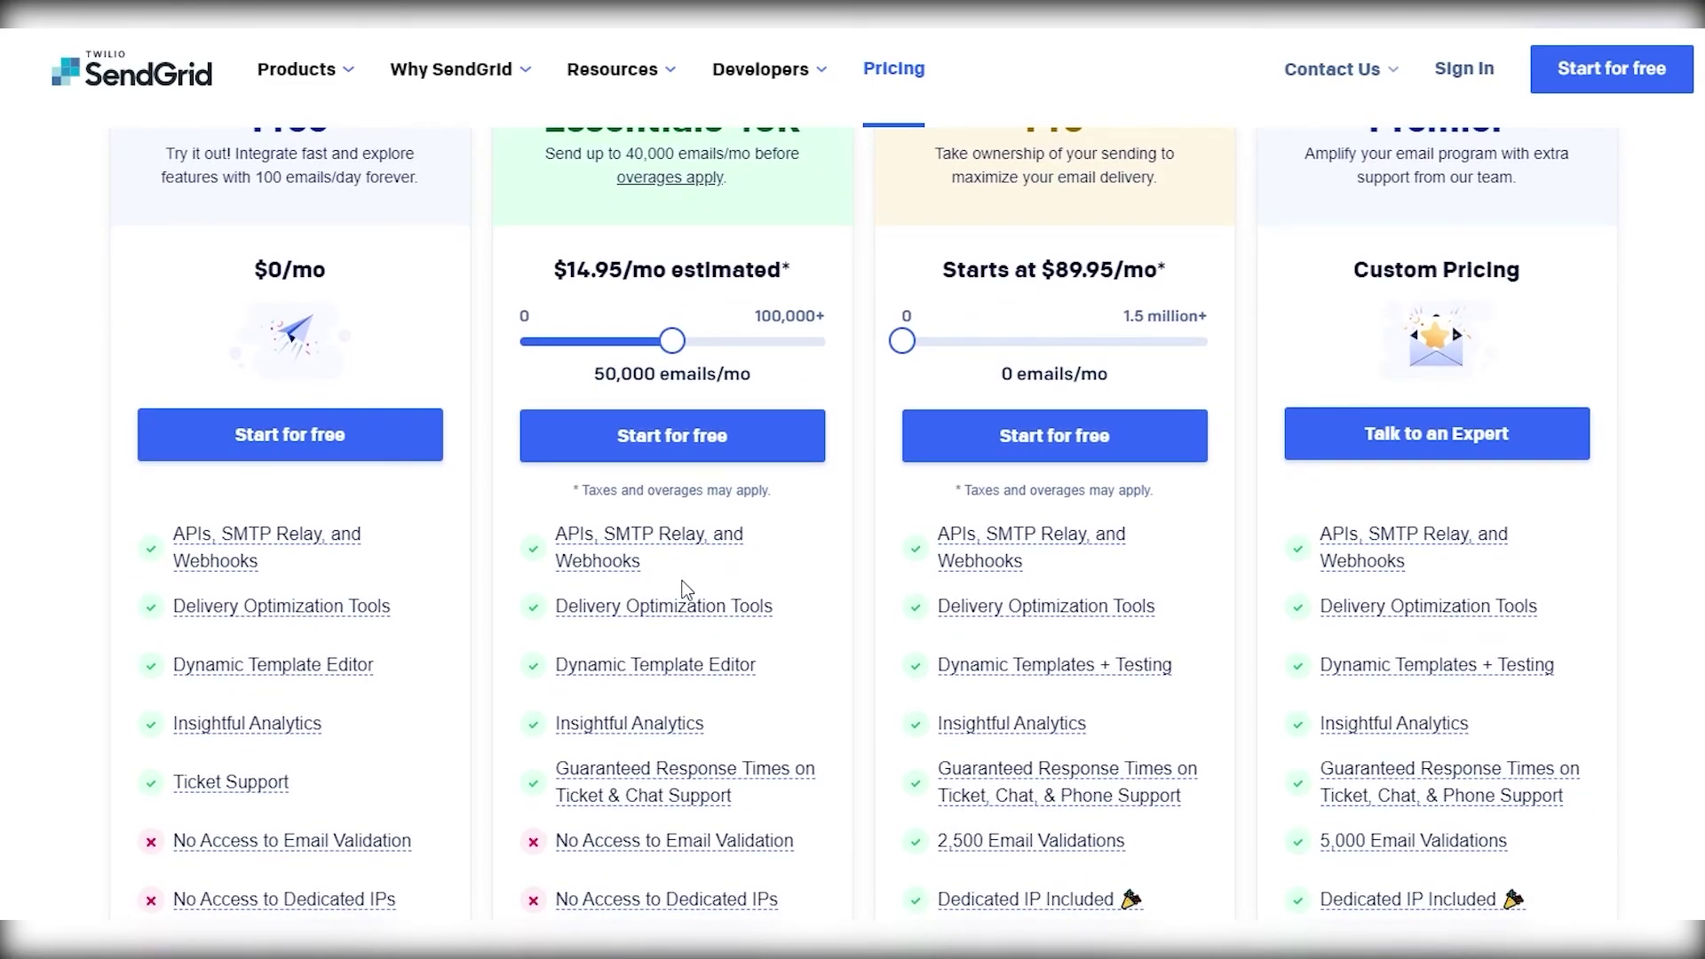
pyautogui.moveTo(713, 784)
# - Set the Pro plan slider to 1,400,000 emails/mo, showing an estimate of $749/mo
pyautogui.scroll(3, 1169, 605)
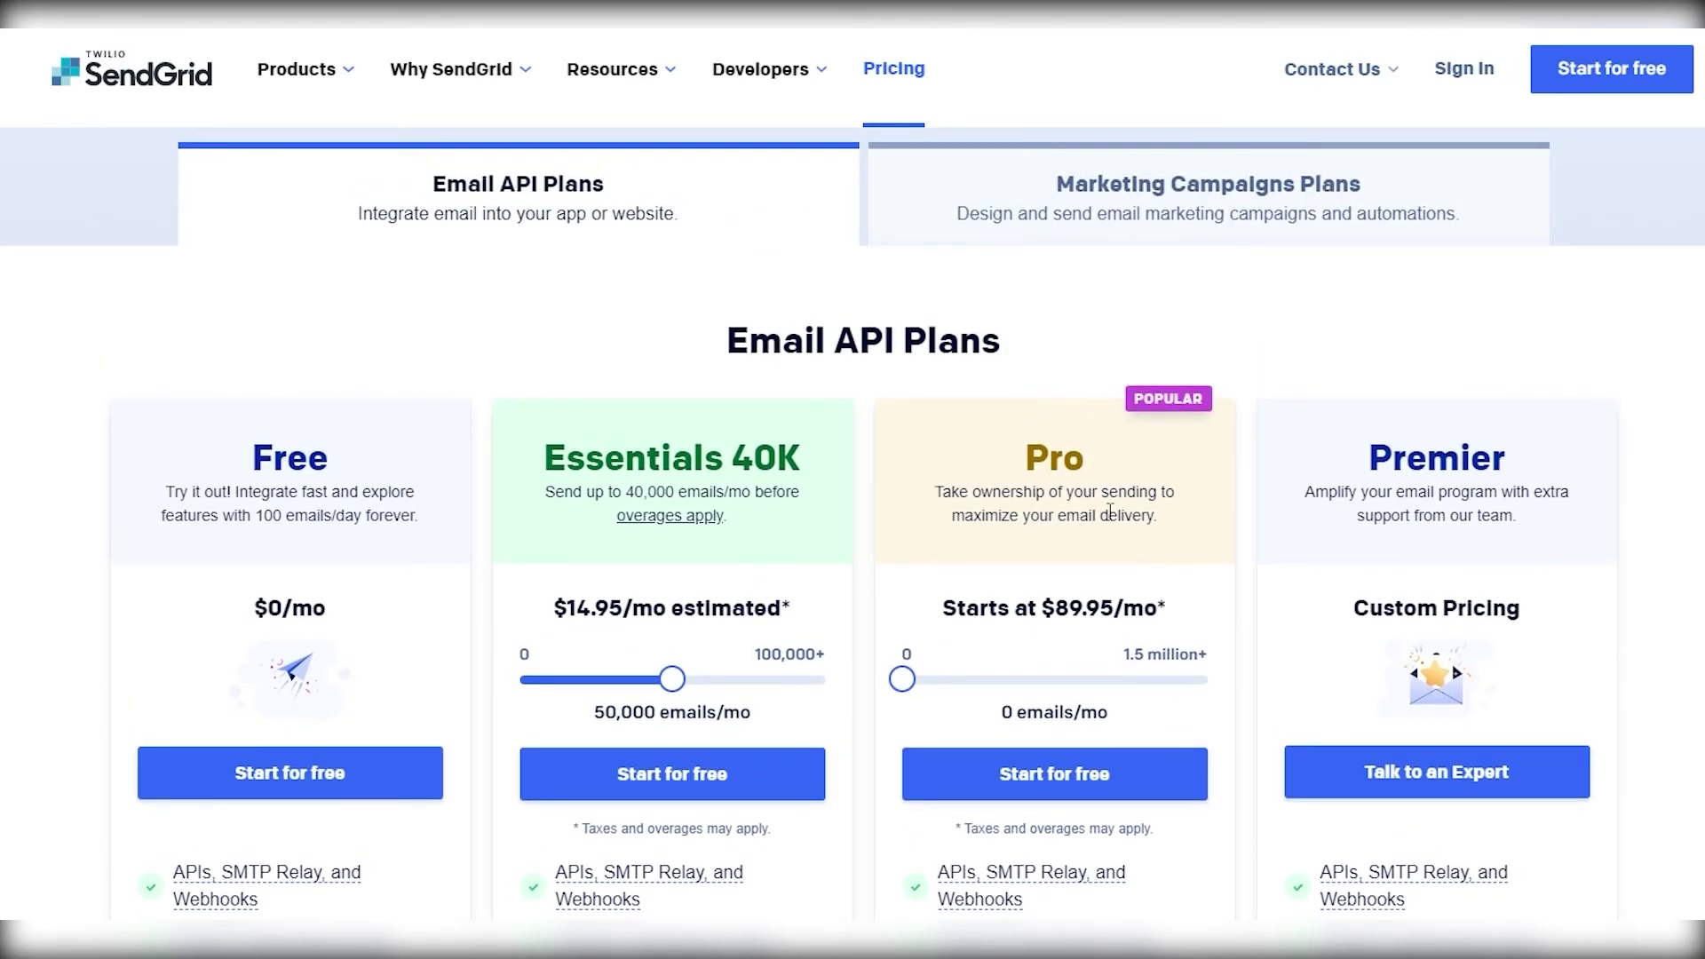
pyautogui.scroll(-1, 1111, 517)
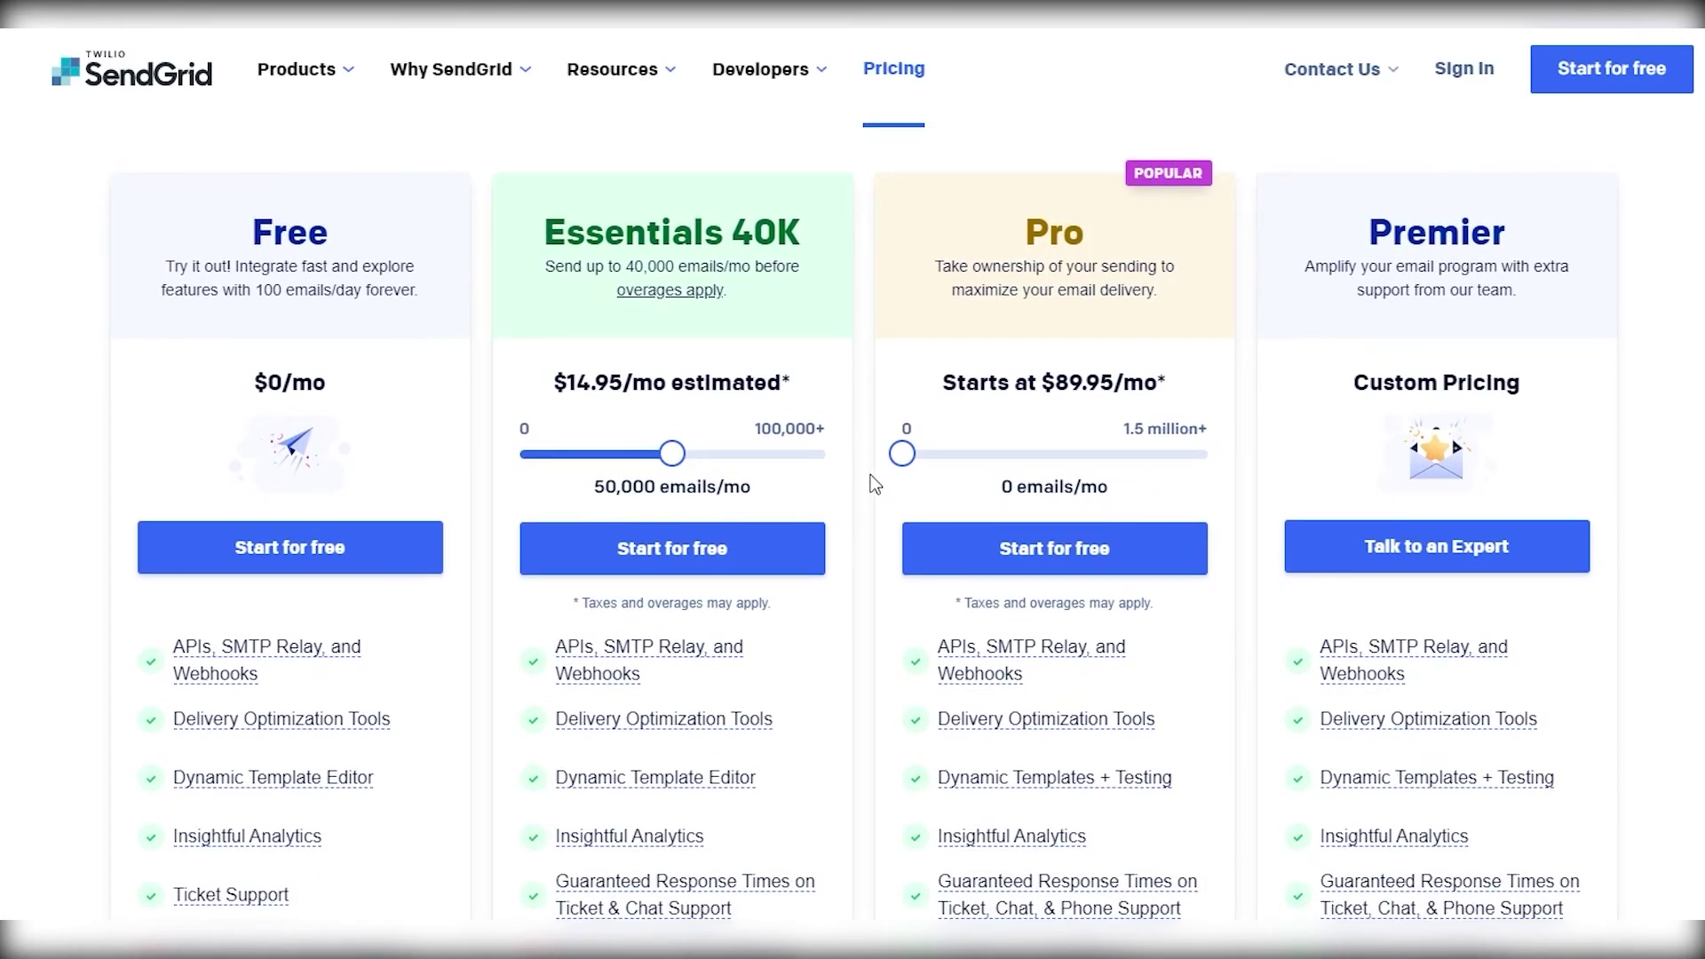
pyautogui.moveTo(902, 453); pyautogui.dragTo(1185, 479)
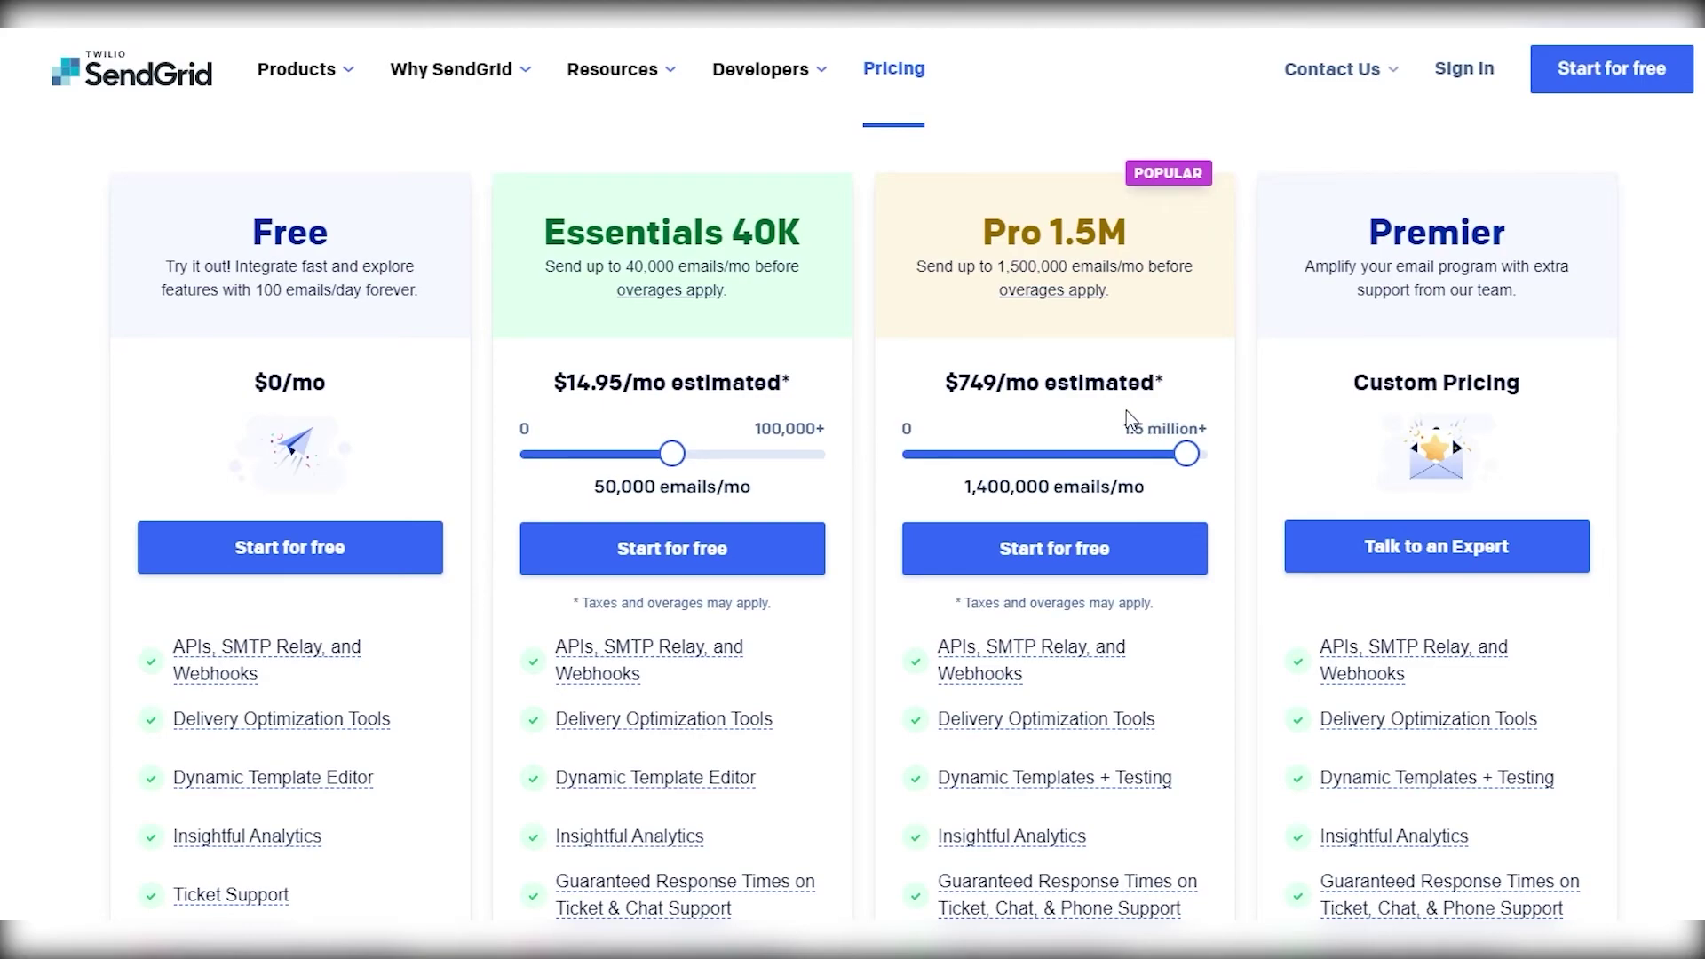
pyautogui.scroll(-3, 1126, 411)
pyautogui.scroll(3, 1126, 410)
pyautogui.scroll(-3, 1128, 417)
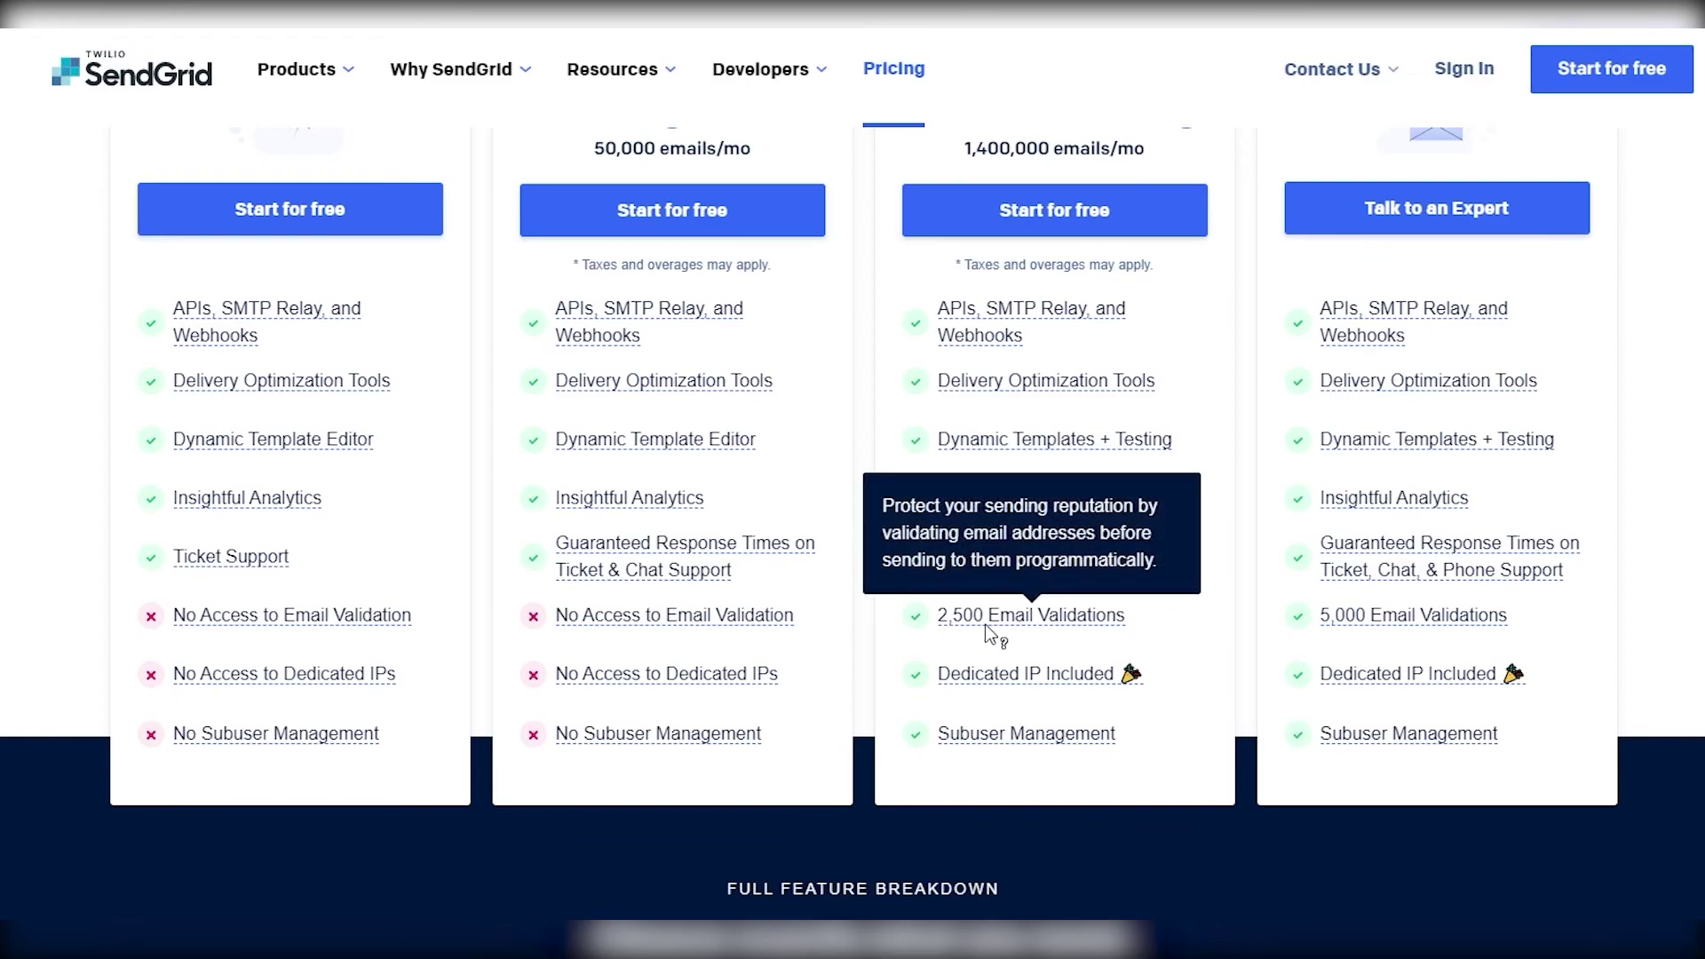
# - Scroll down the pricing page to the Compare features by plan table
pyautogui.moveTo(971, 677)
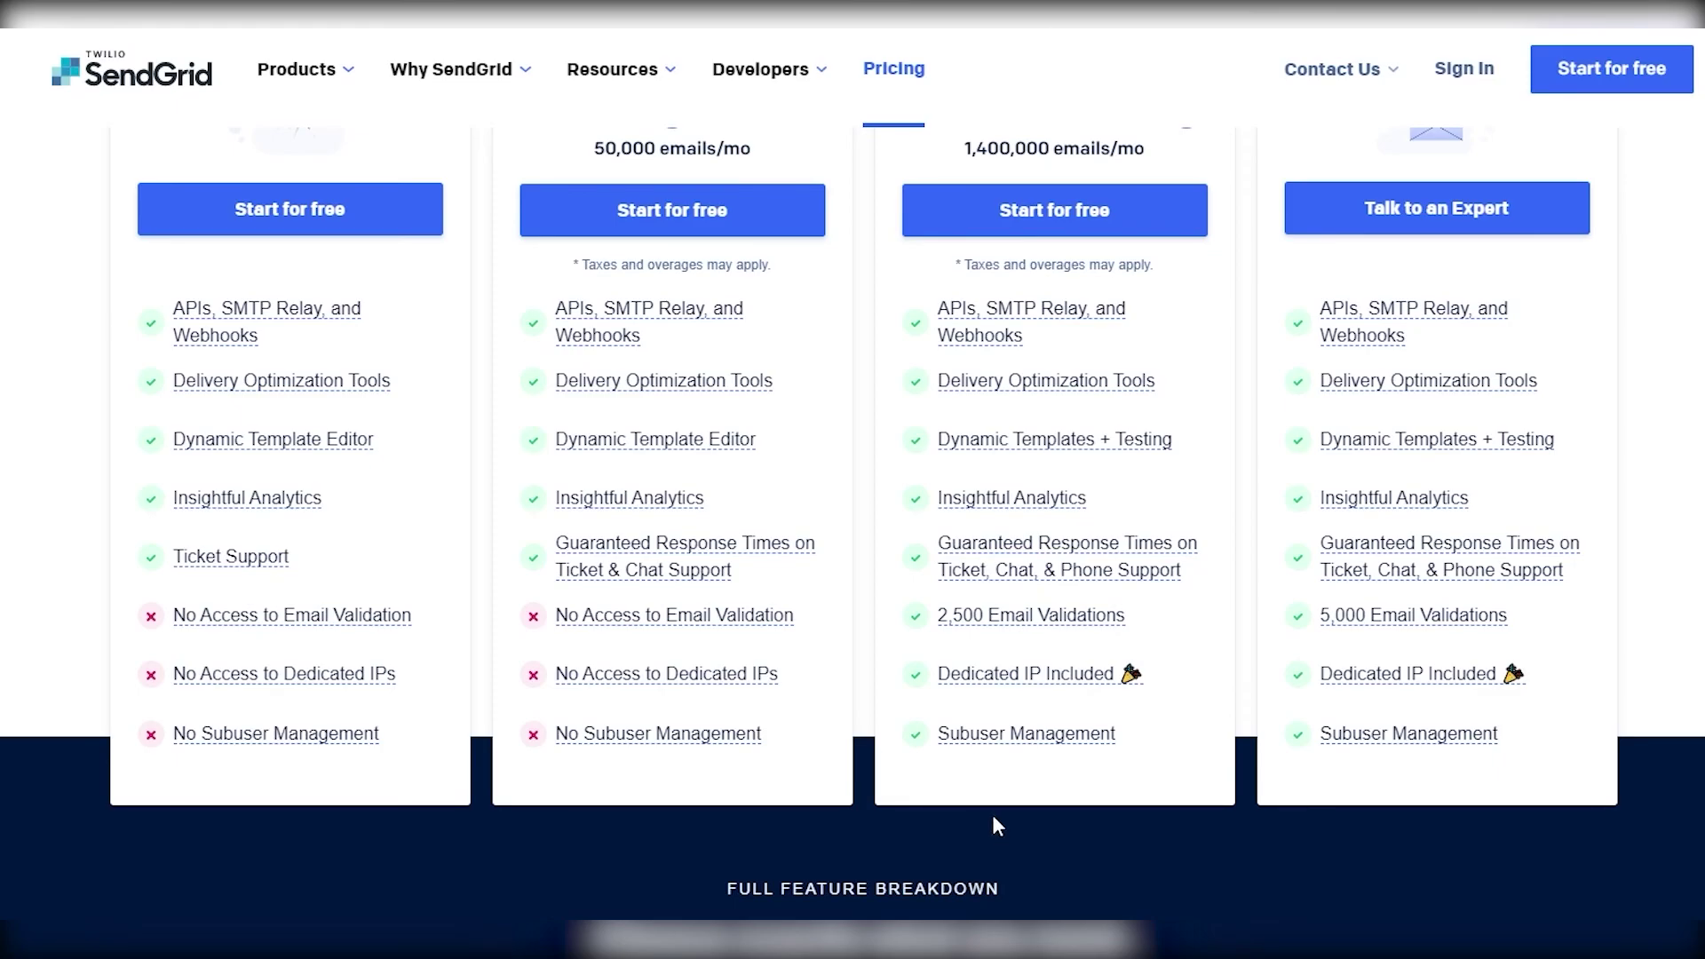
pyautogui.scroll(9, 996, 833)
pyautogui.scroll(-3, 1480, 541)
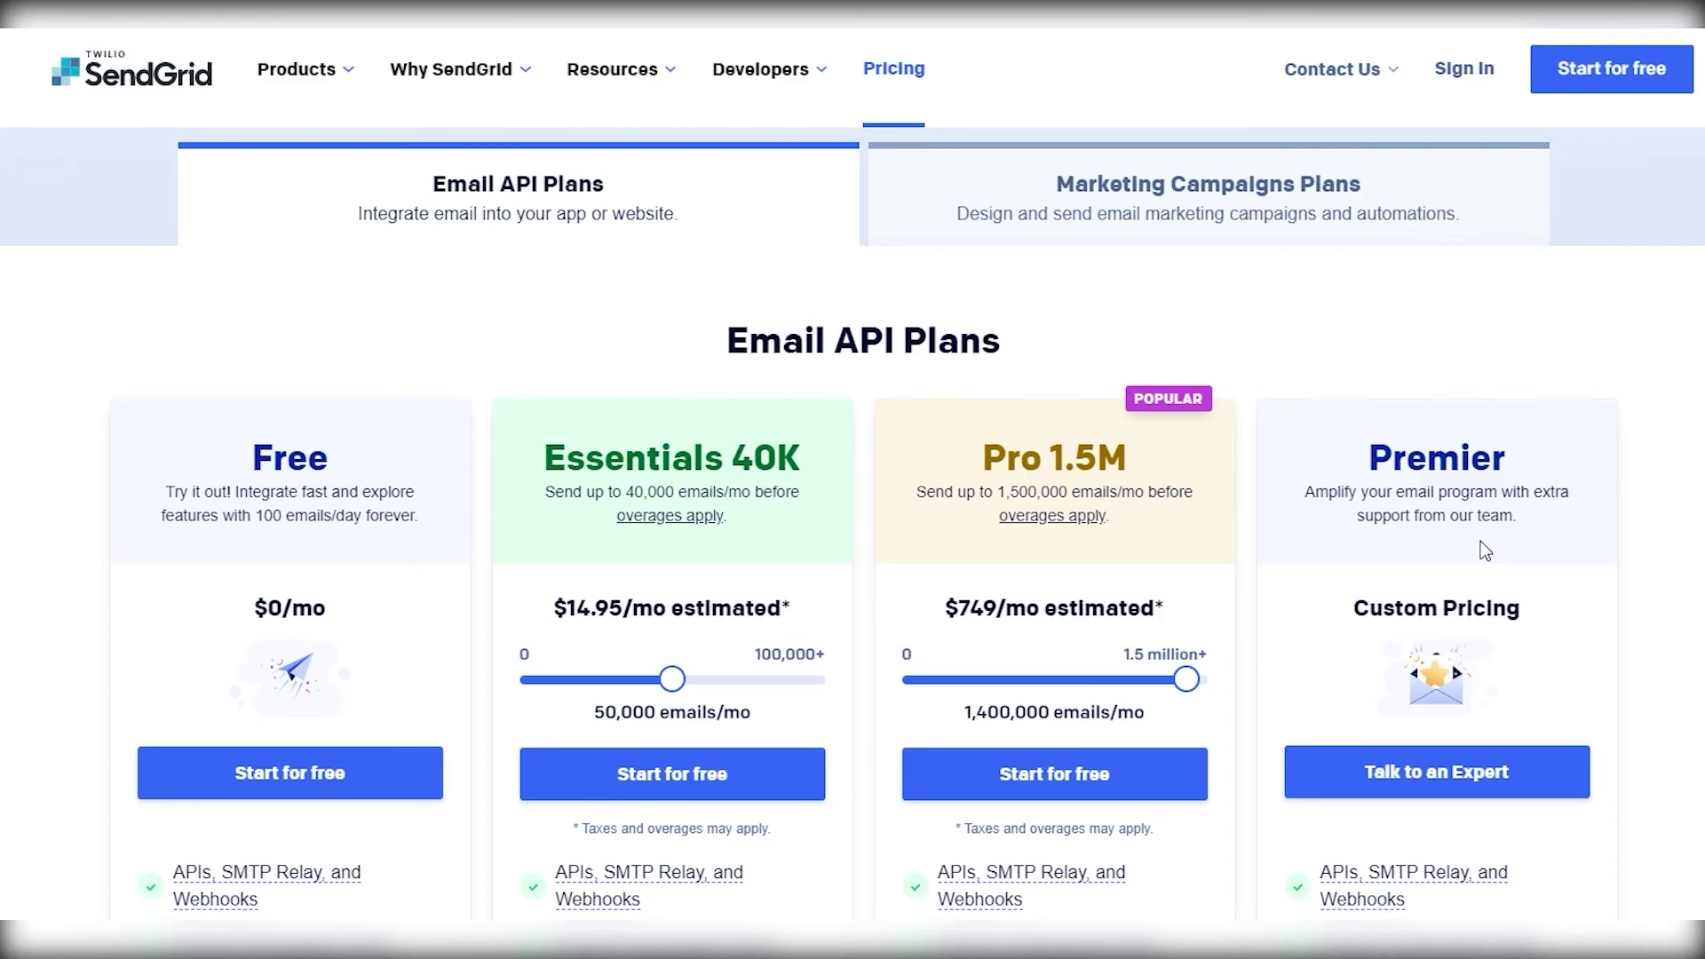
pyautogui.scroll(-3, 1480, 541)
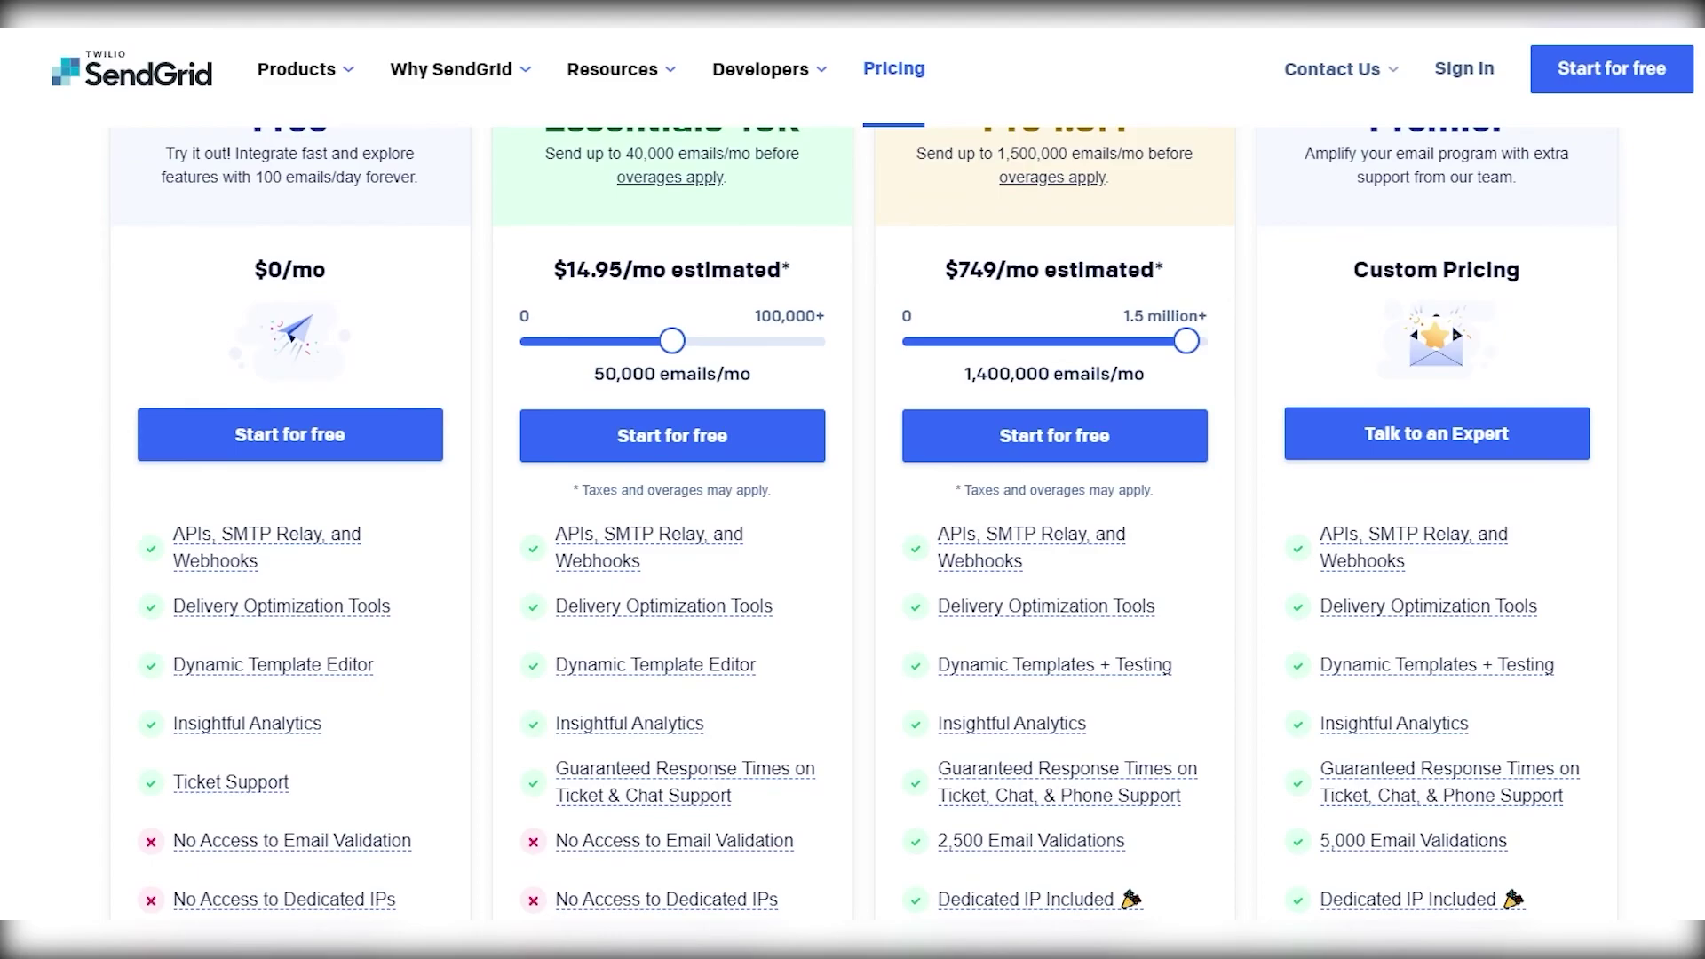
pyautogui.scroll(-10, 853, 533)
pyautogui.scroll(10, 1453, 664)
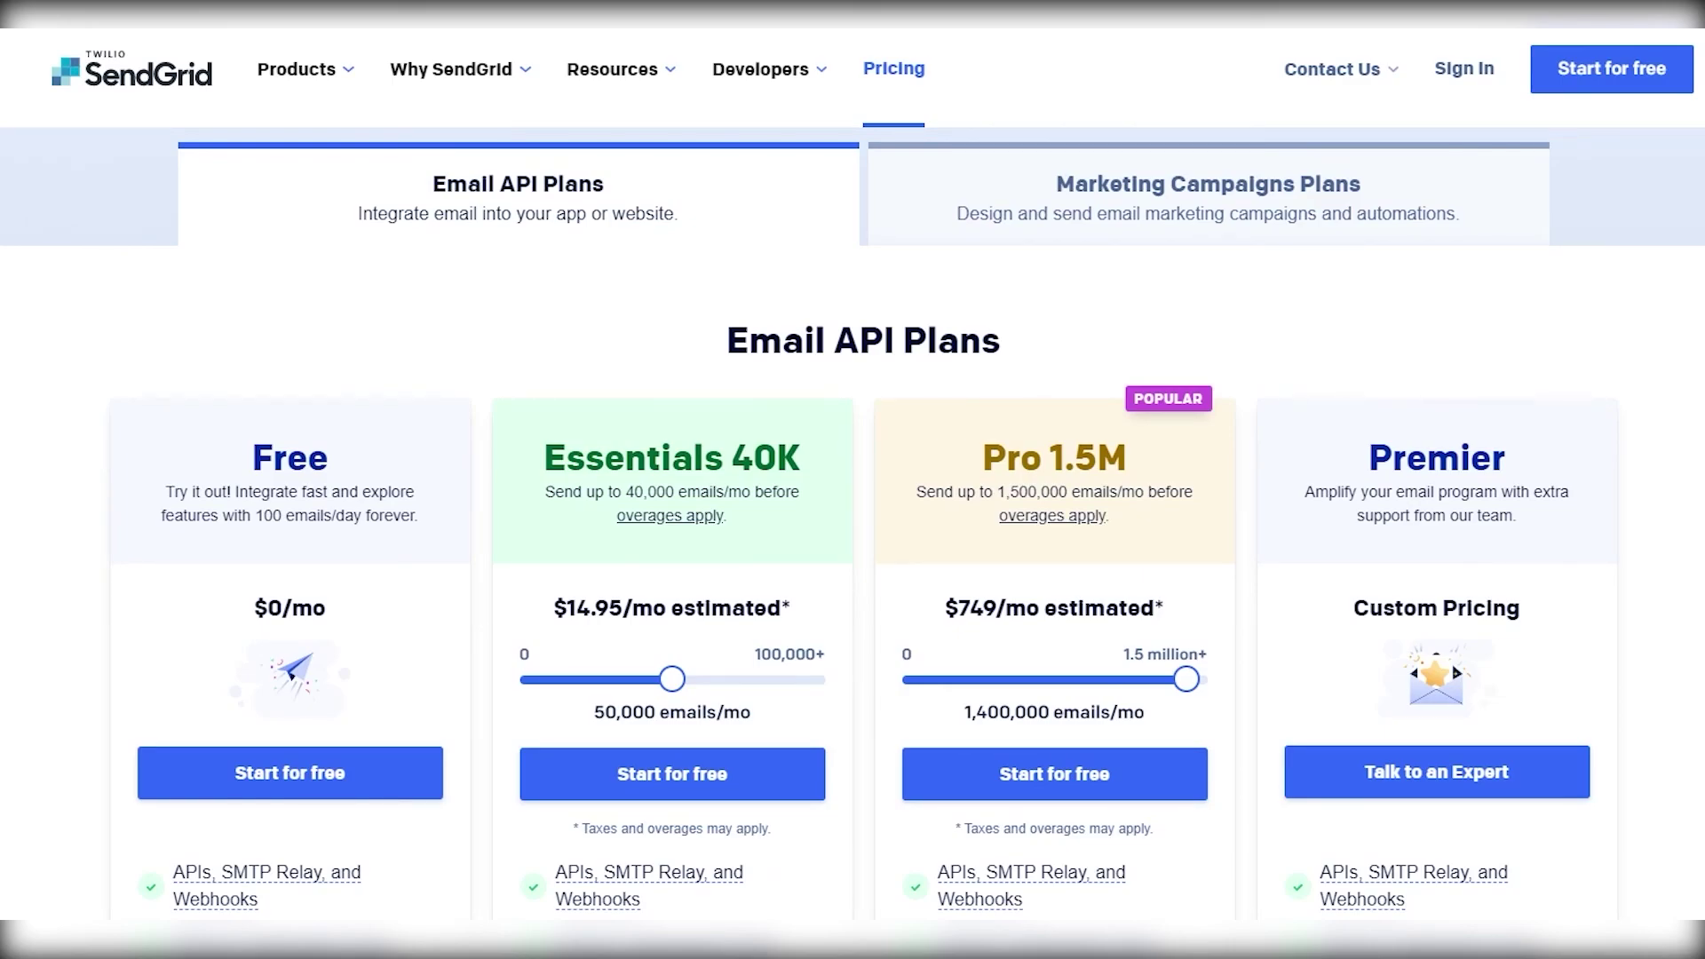
pyautogui.scroll(-10, 817, 617)
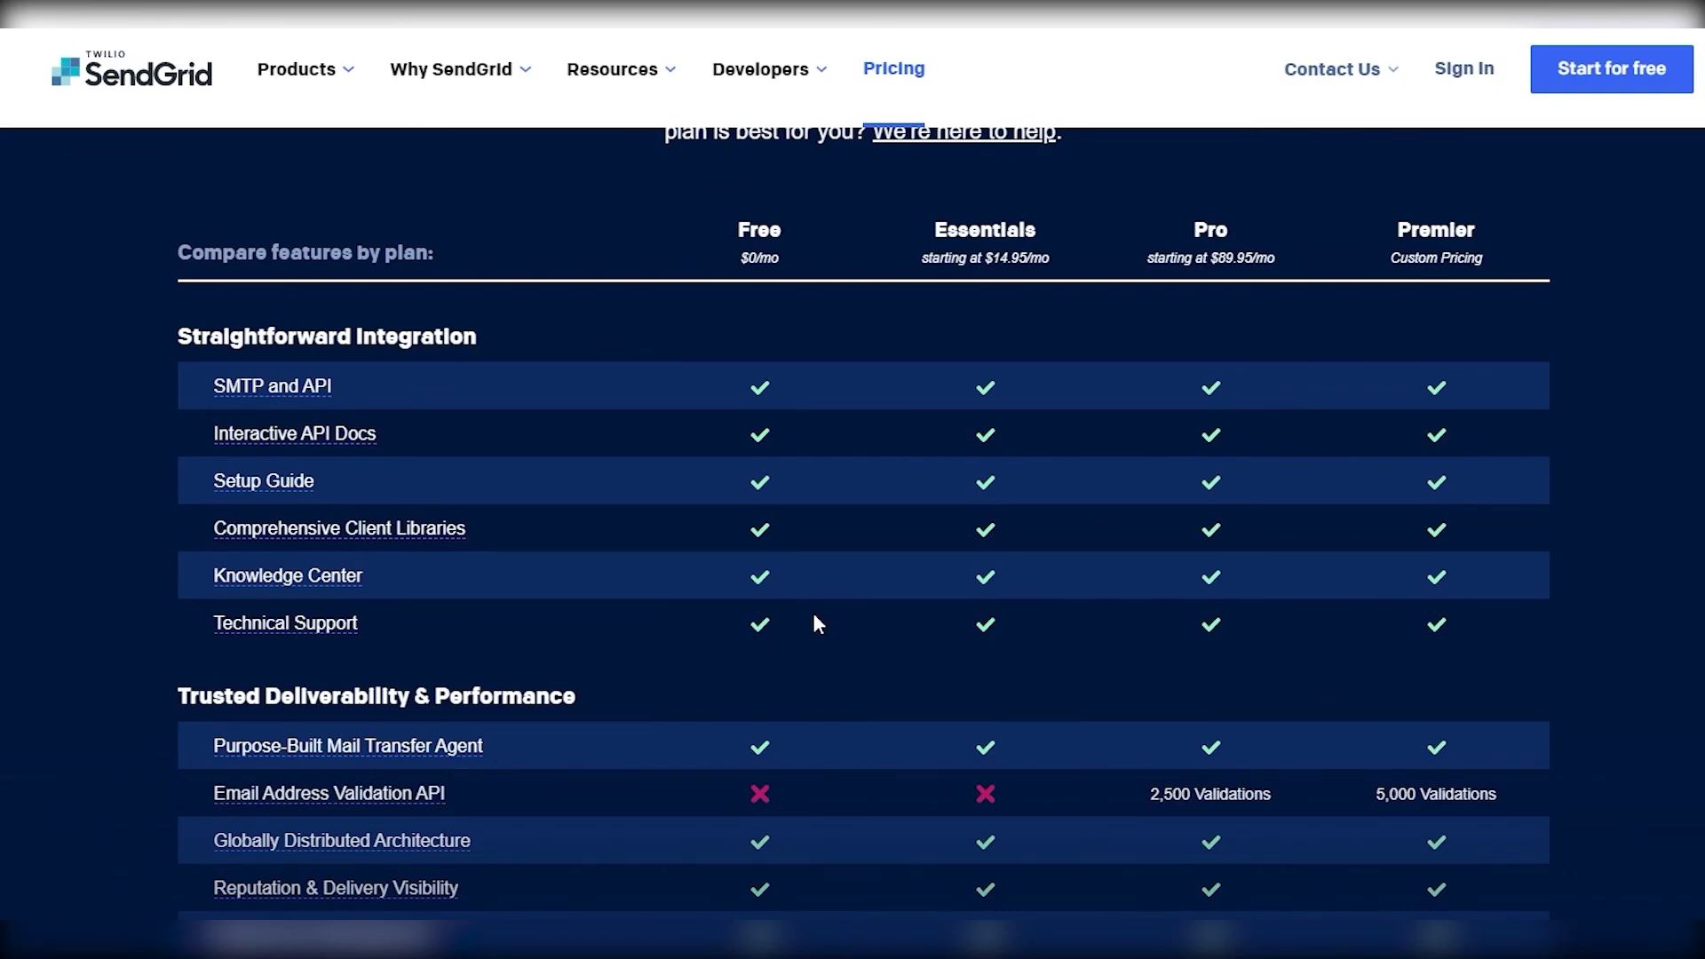
pyautogui.scroll(-15, 847, 604)
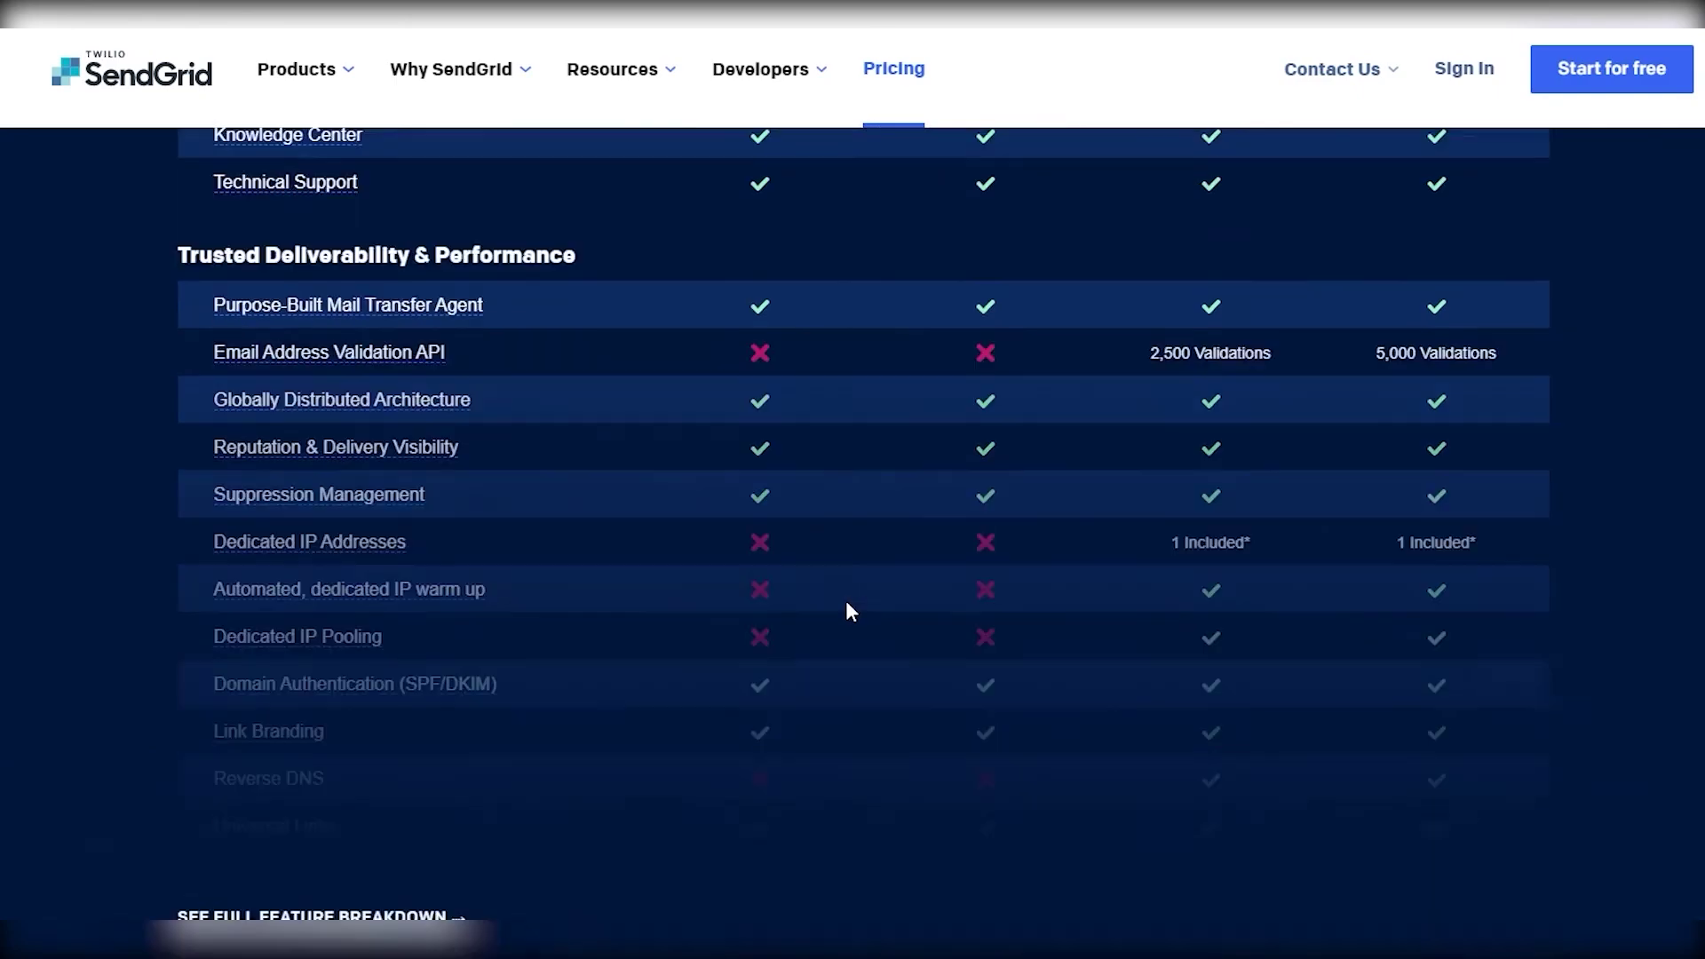
pyautogui.scroll(20, 848, 612)
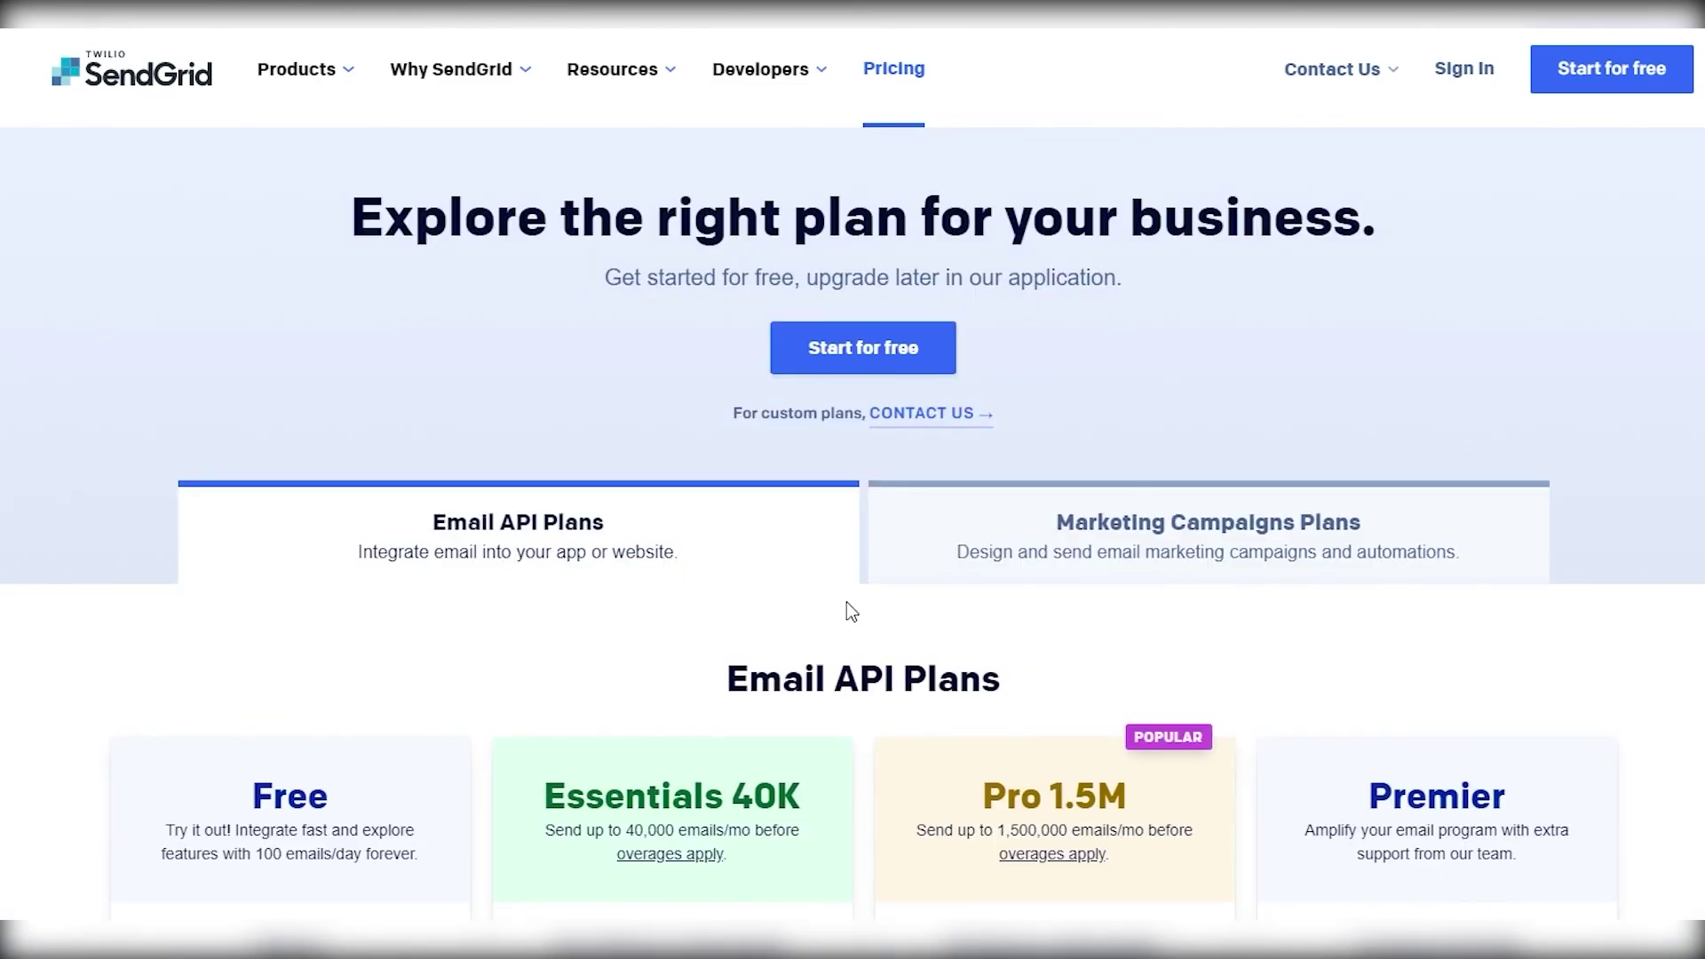
pyautogui.scroll(-3, 809, 637)
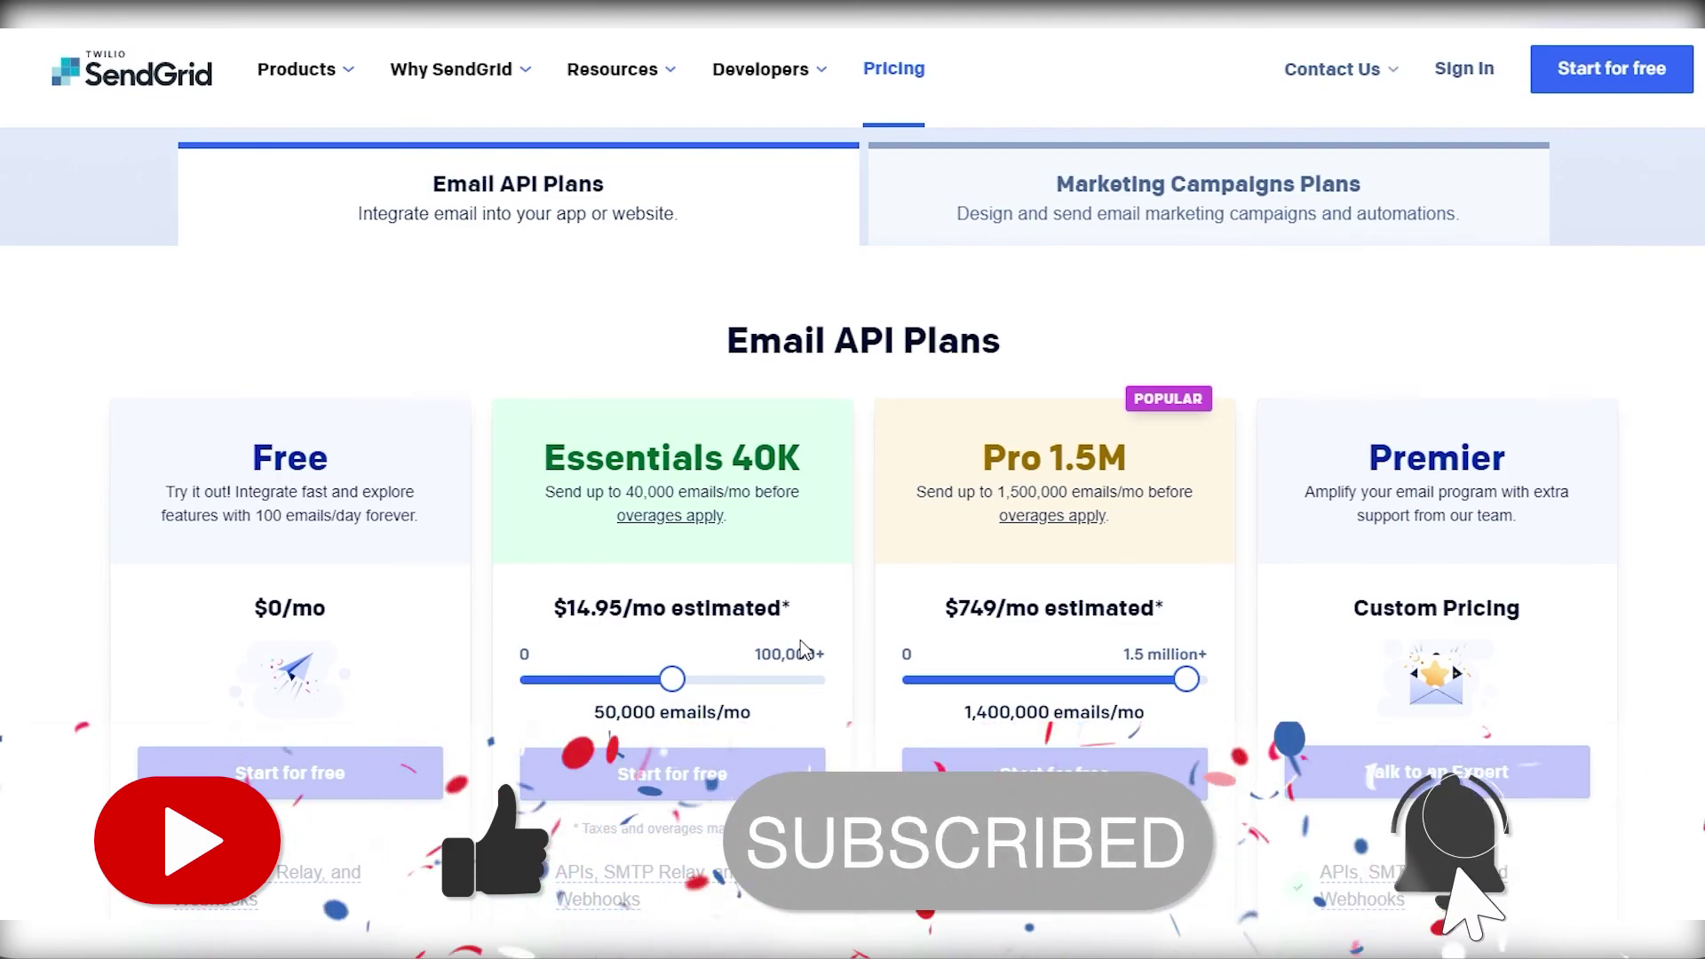
pyautogui.scroll(2, 802, 648)
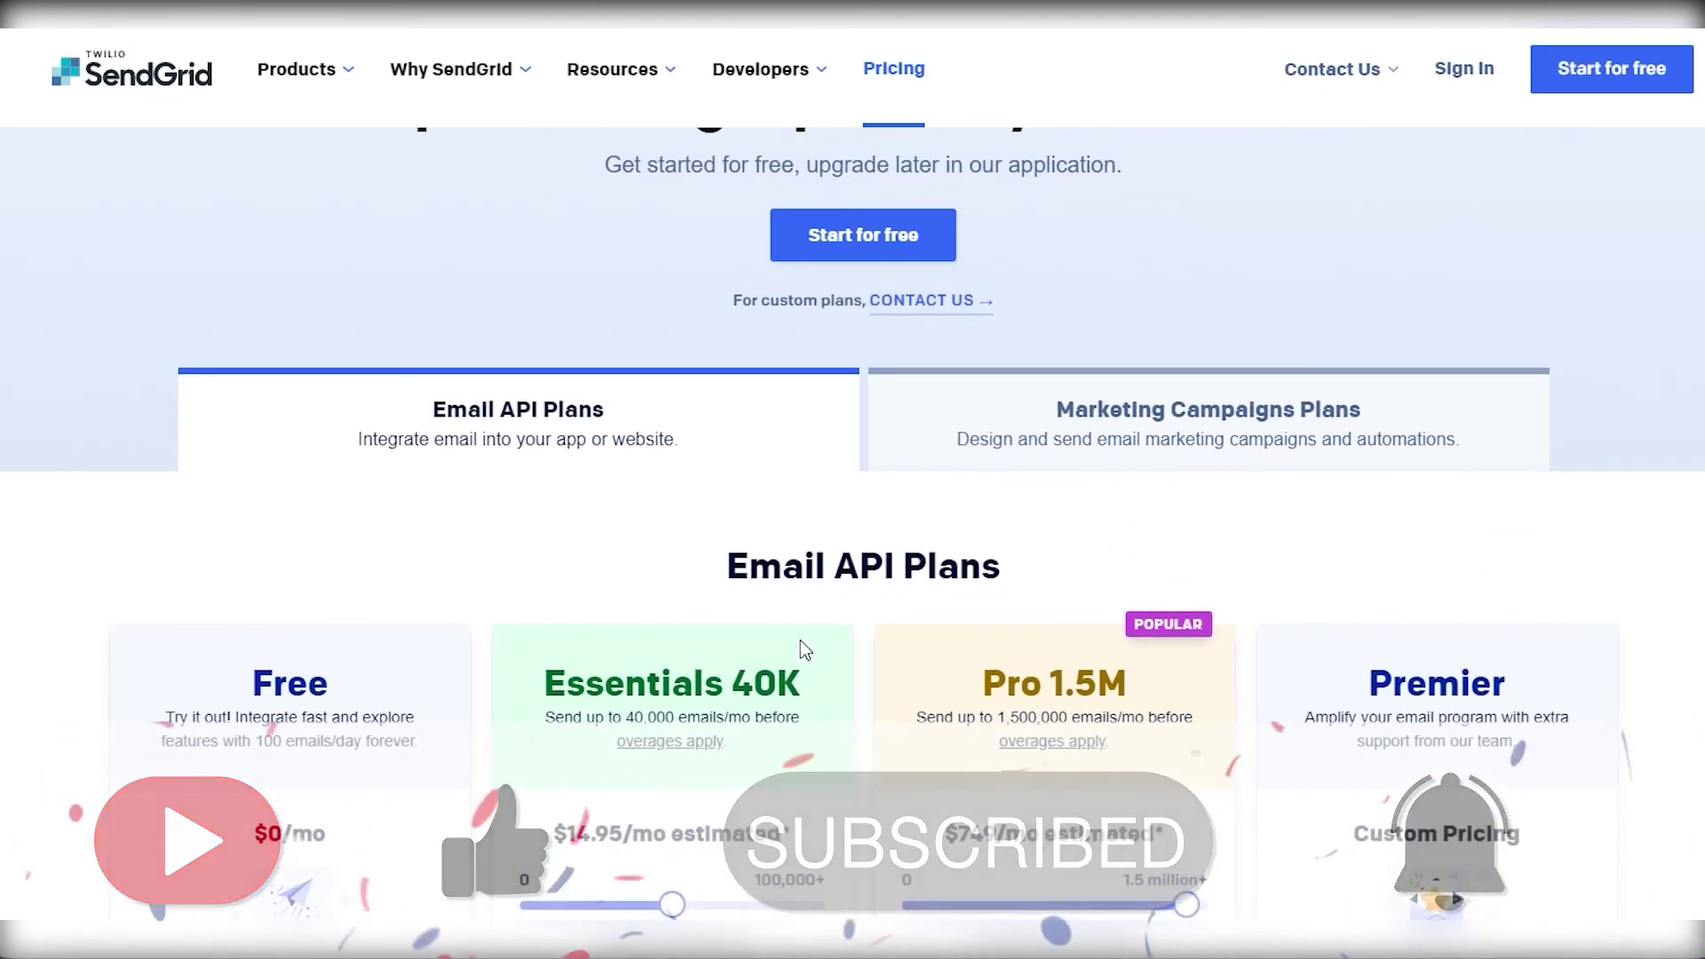